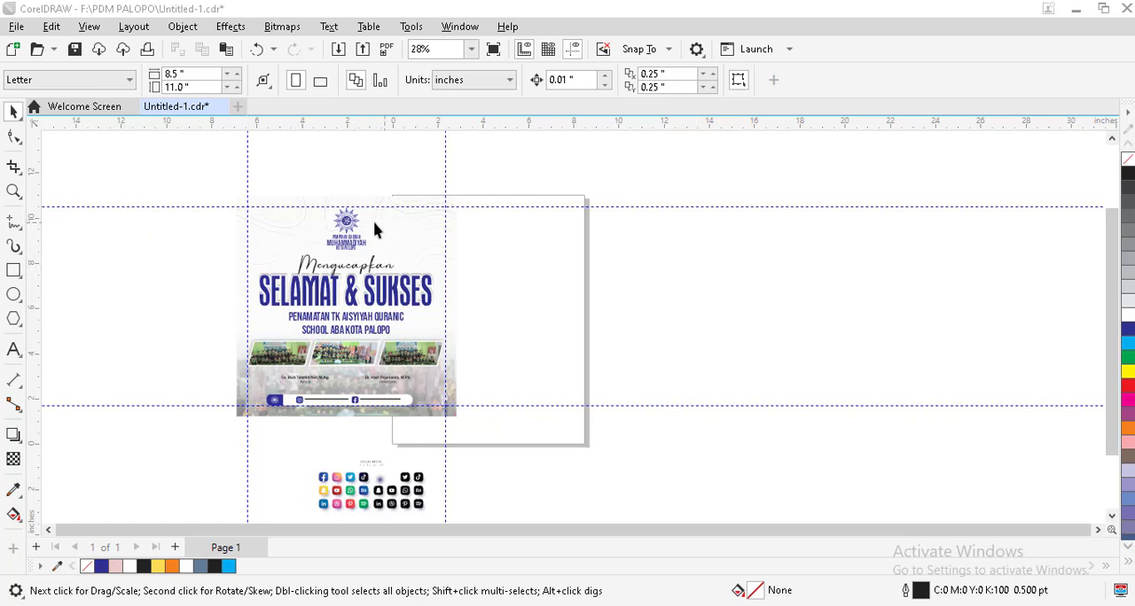
Step: Examine the finished greeting poster's layout and its margin guidelines up close and in full
click(225, 190)
key(z)
drag(225, 193, 470, 417)
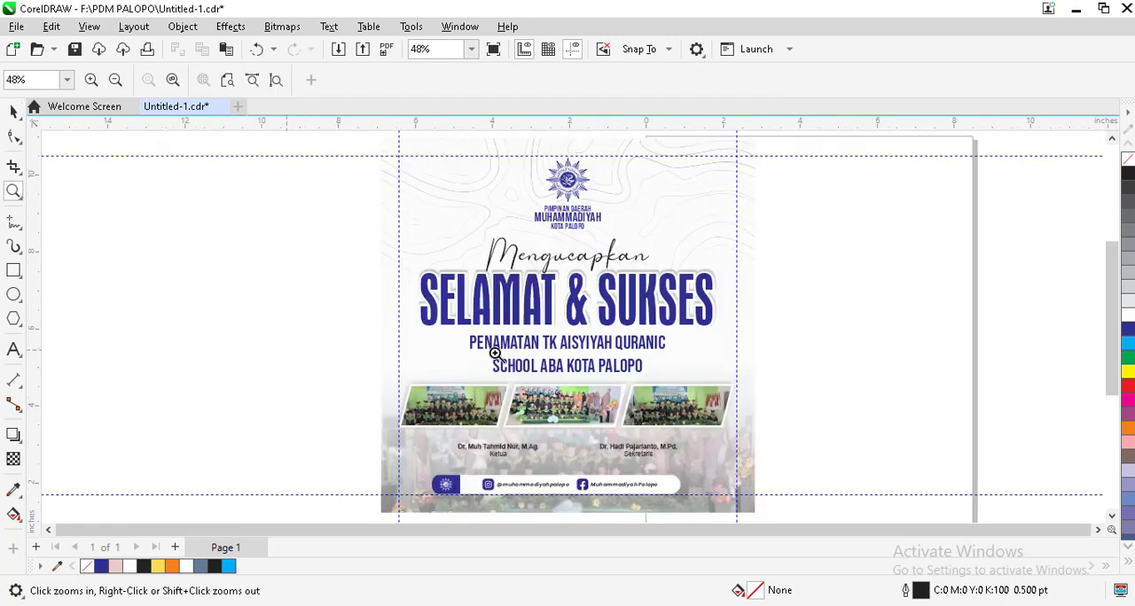
right_click(298, 259)
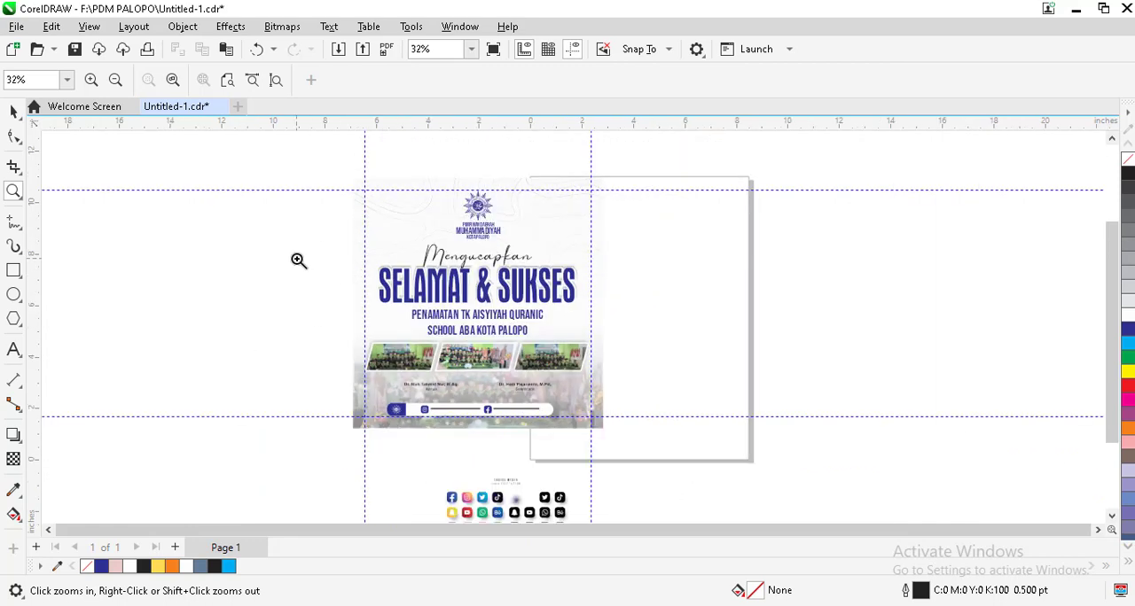
right_click(547, 277)
right_click(520, 337)
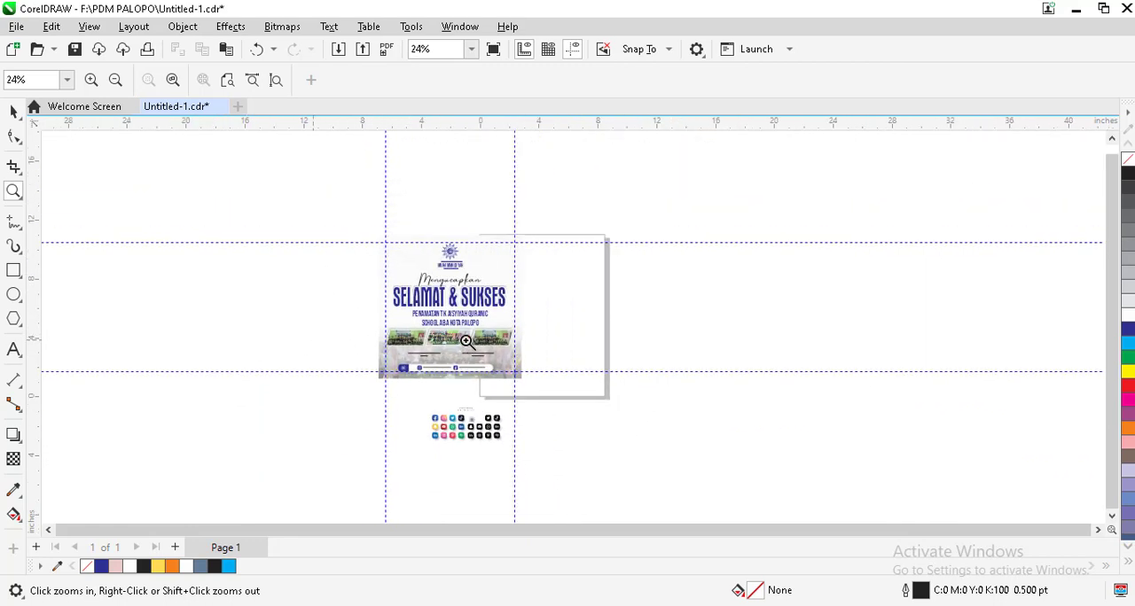
click(618, 343)
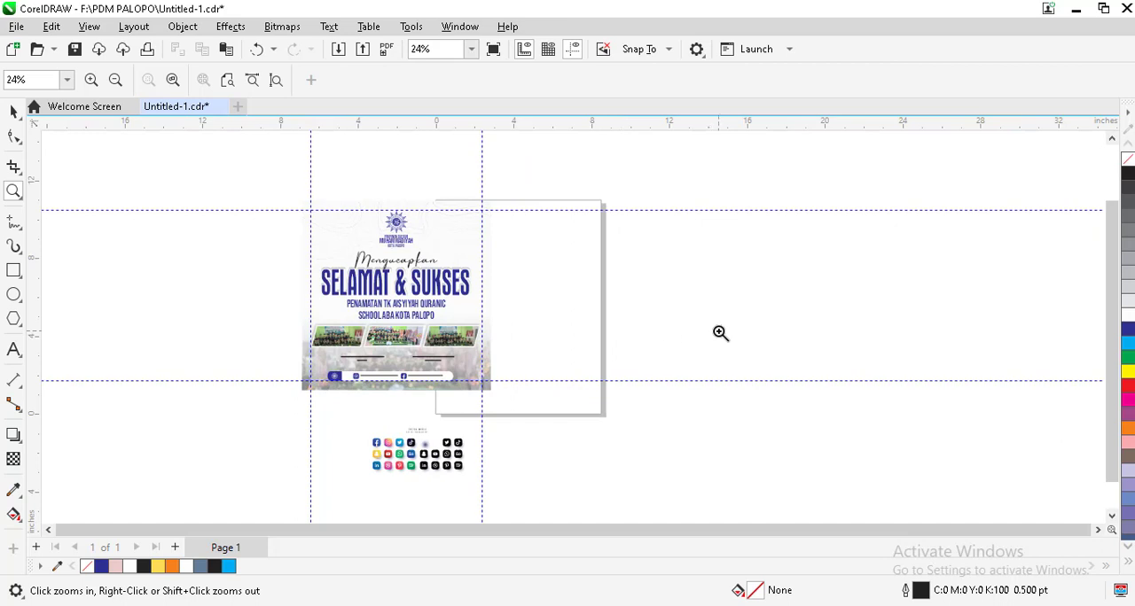
Step: Draw a square about 10.4 inches wide beside the finished poster
click(13, 111)
click(13, 272)
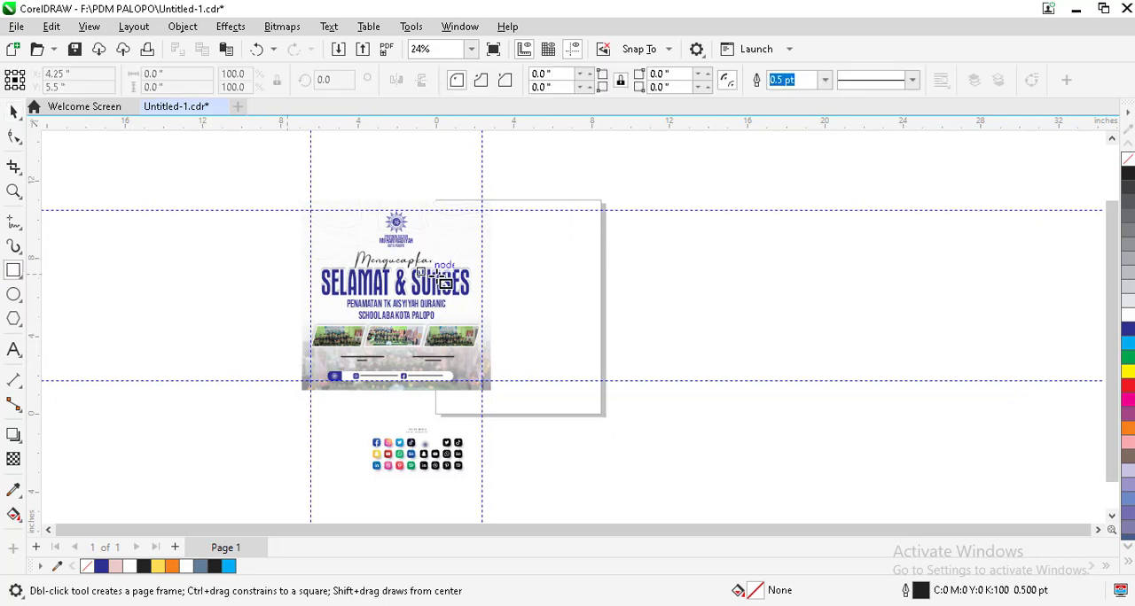
mouse_move(523, 203)
mouse_down()
mouse_move(610, 390)
mouse_move(591, 274)
mouse_move(671, 398)
mouse_move(635, 315)
mouse_move(673, 404)
mouse_up()
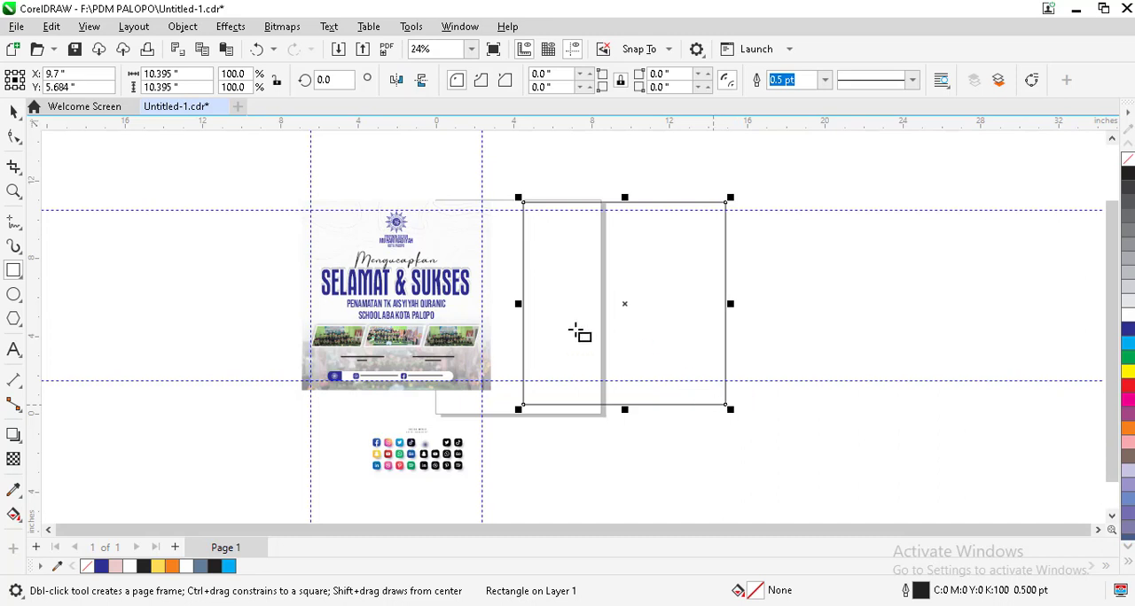
Step: Scale the new square down to about 7.8 inches and reposition it beside the poster, between the two horizontal guidelines
click(14, 112)
click(625, 368)
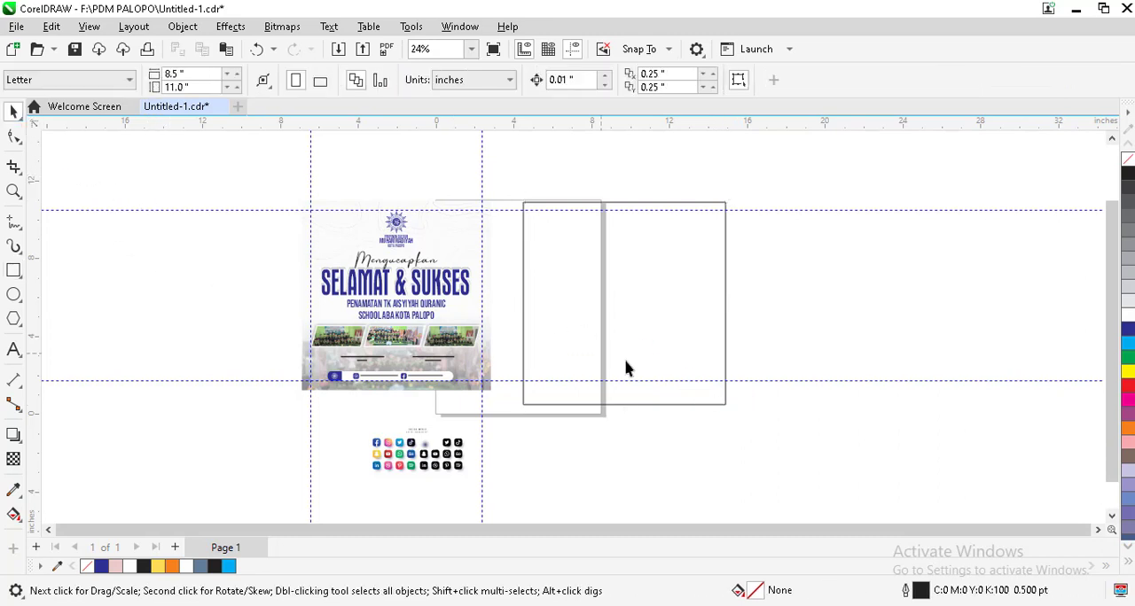
click(715, 203)
drag(733, 197, 715, 214)
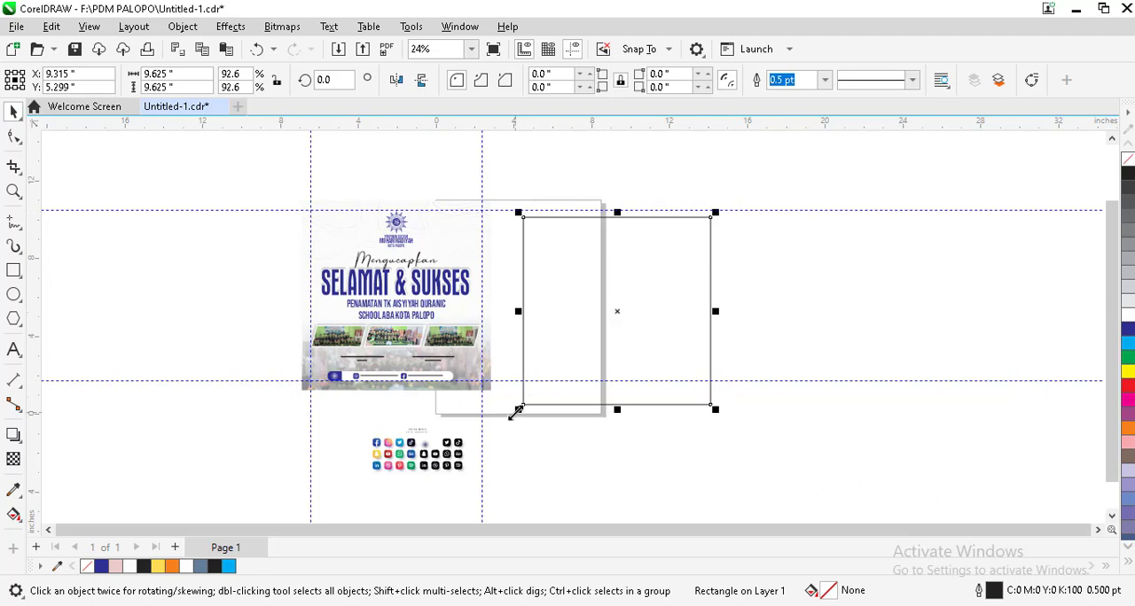
drag(518, 409, 558, 368)
drag(646, 291, 616, 295)
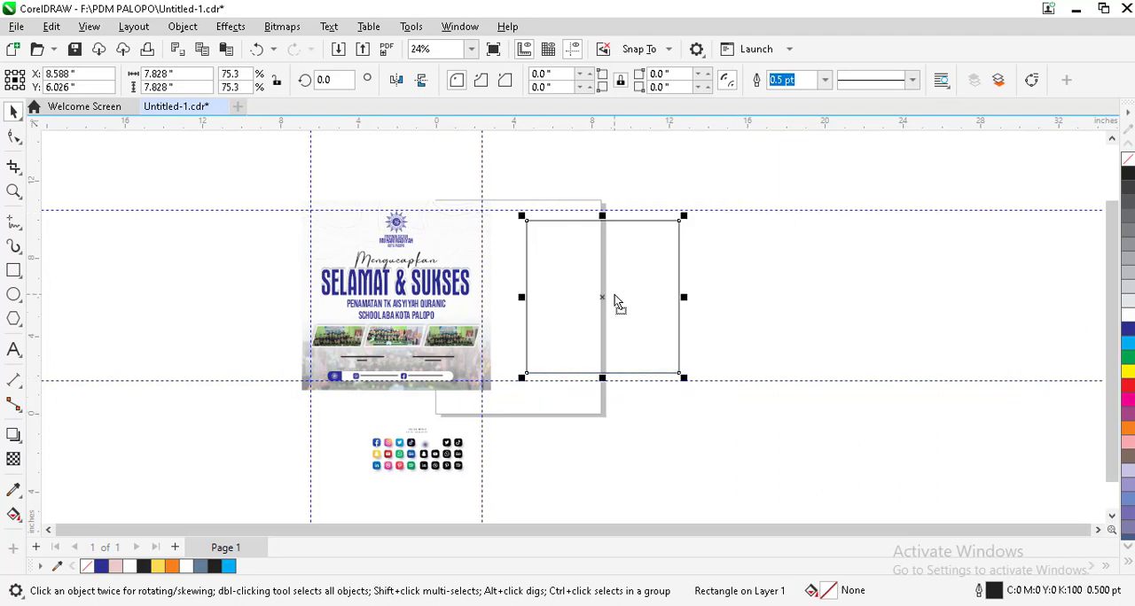
click(730, 289)
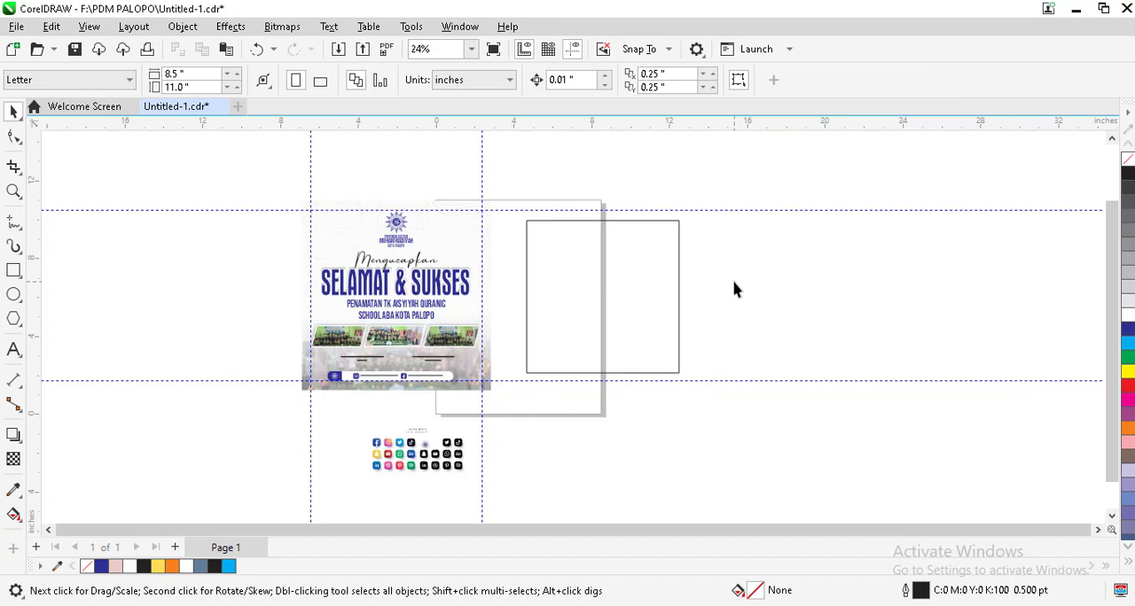
click(618, 284)
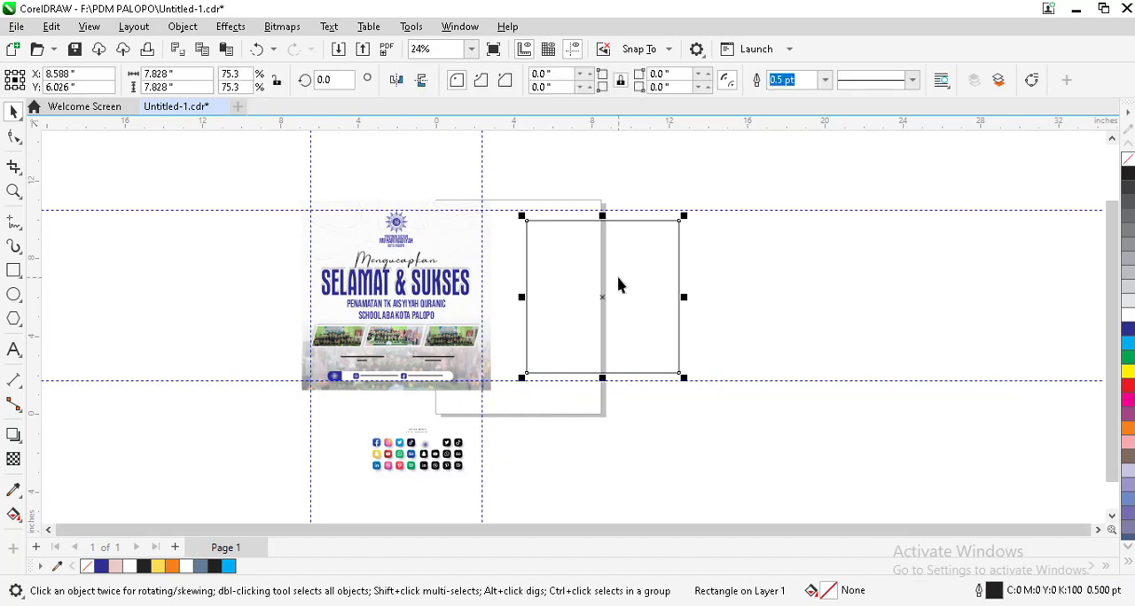
Step: Make a proportionally scaled-down copy of the square, about 0.64 inches wide, in the large square's top-left corner
scroll(613, 266, up, 1)
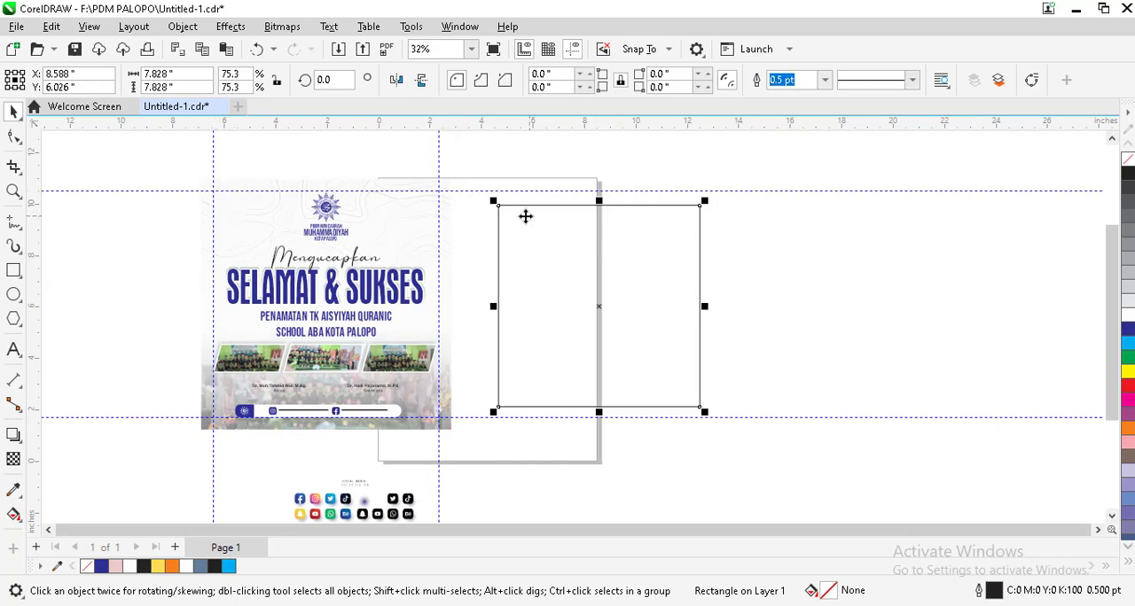
scroll(524, 216, up, 1)
scroll(524, 217, down, 1)
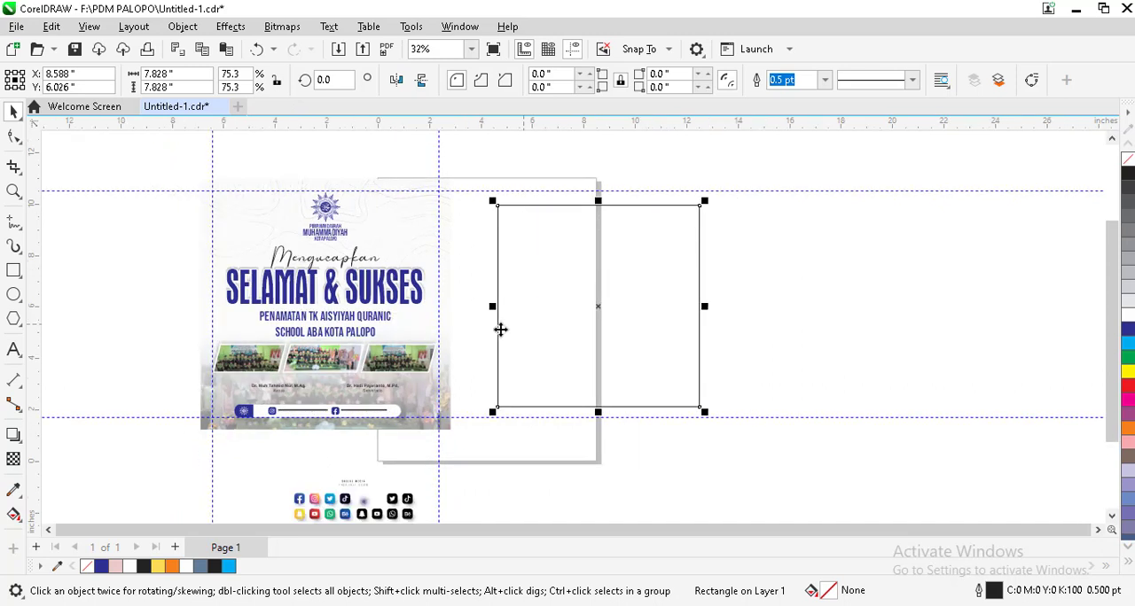
scroll(224, 435, up, 2)
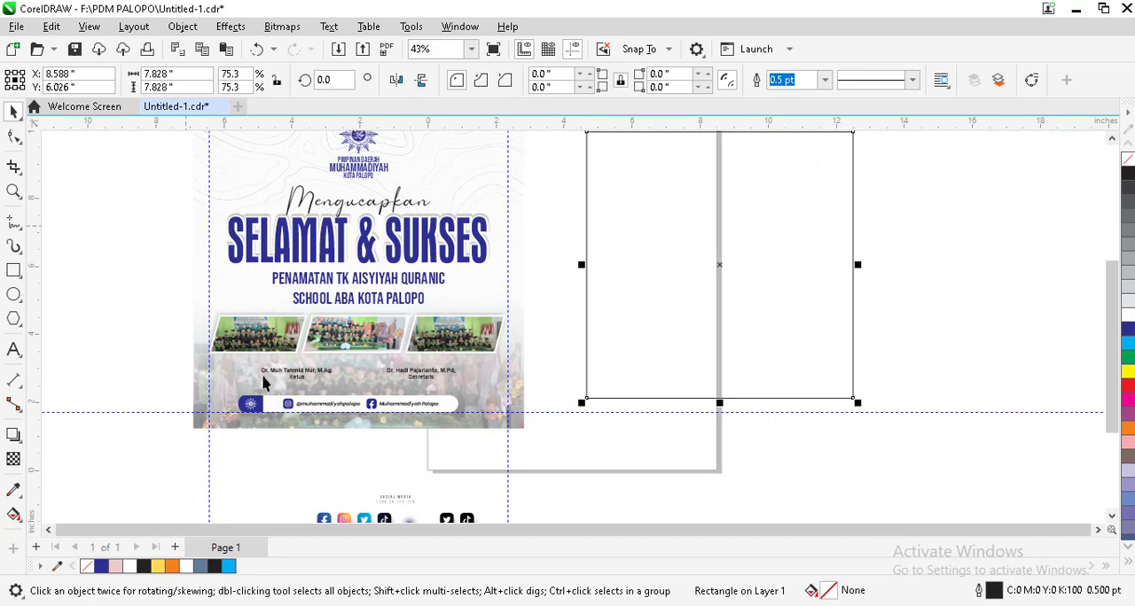
scroll(264, 383, down, 1)
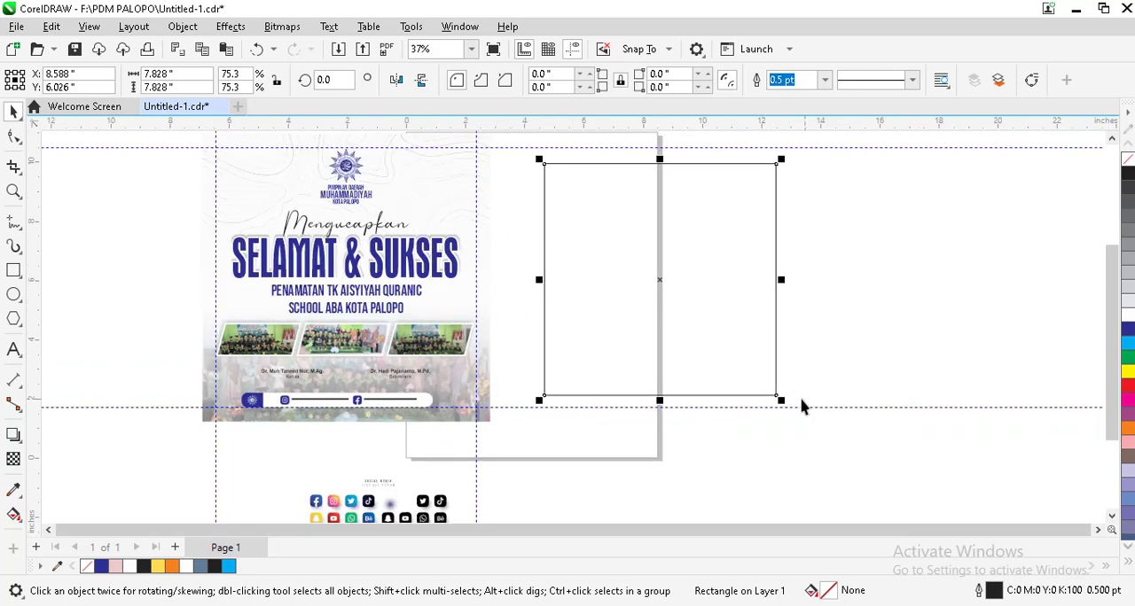
drag(780, 400, 557, 182)
scroll(572, 179, up, 2)
scroll(557, 182, up, 1)
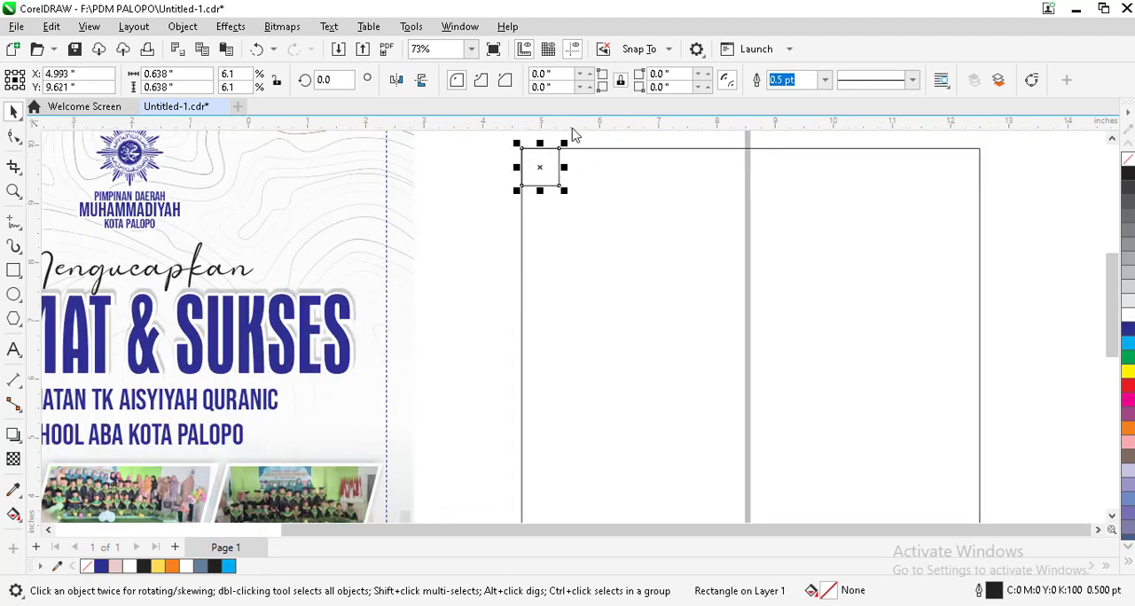
Step: Place a horizontal guideline on the small square's bottom edge and a vertical guideline on its right edge
drag(573, 131, 544, 186)
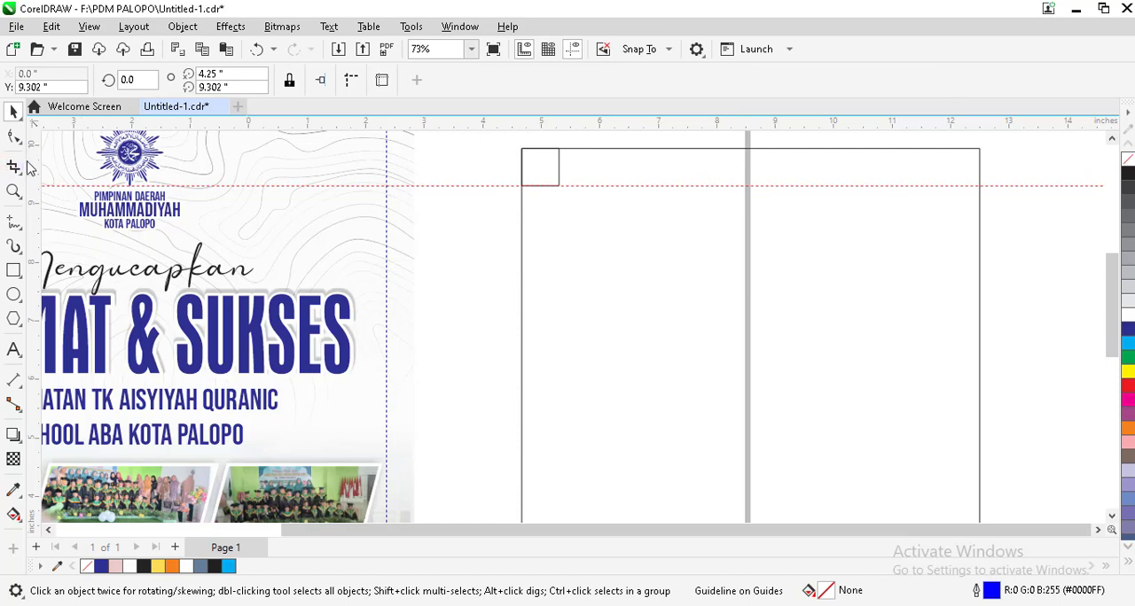
drag(40, 164, 534, 173)
click(535, 173)
scroll(500, 236, down, 1)
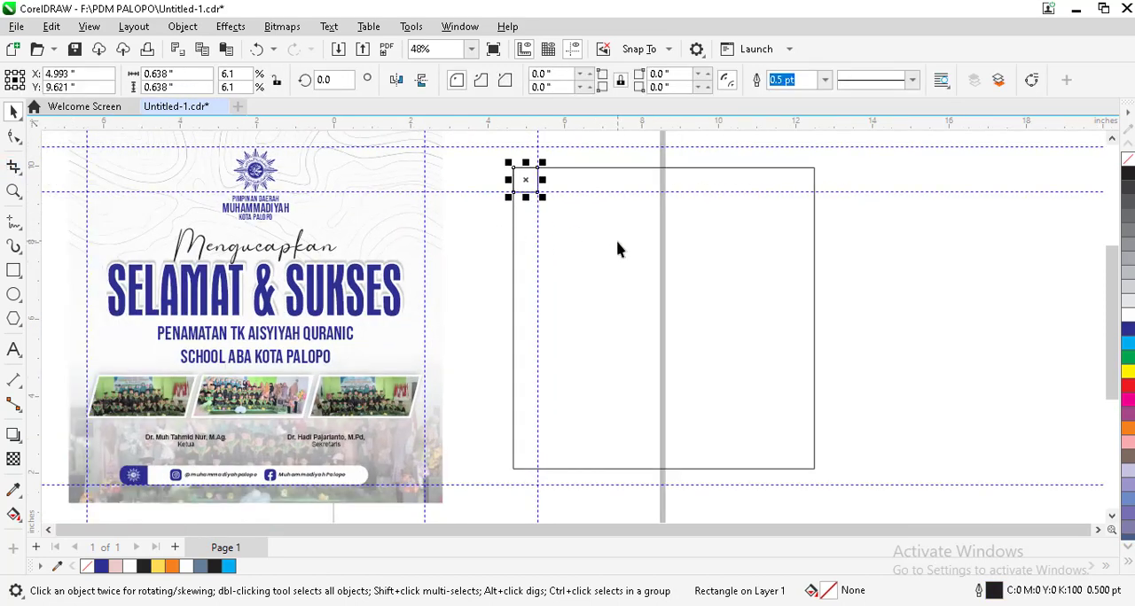
Step: Align the small square to the bottom-right corner of the large square
shift+click(614, 251)
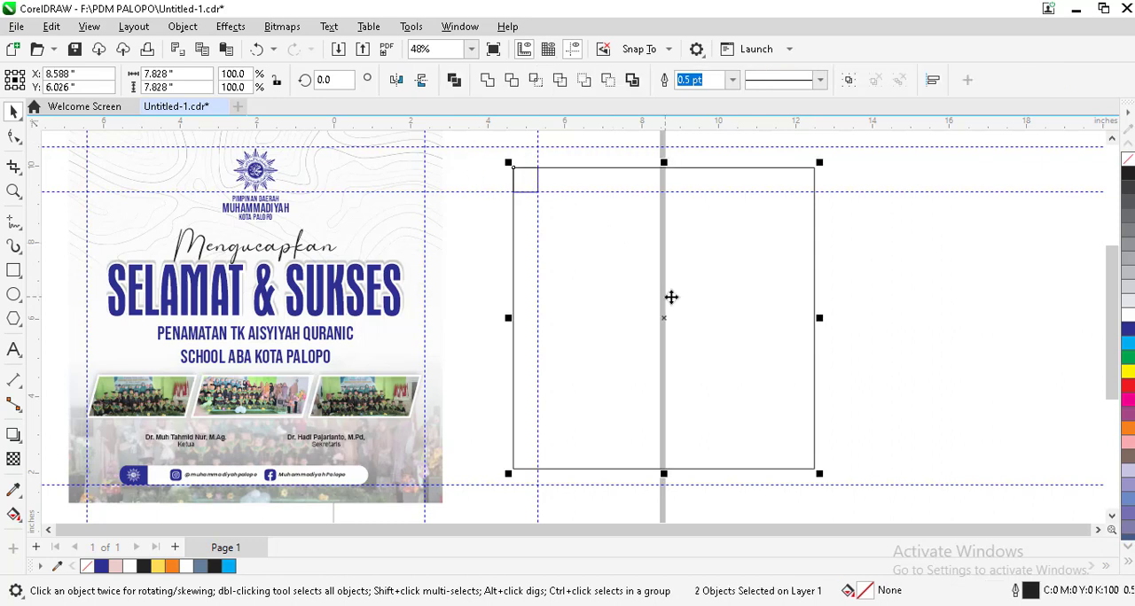
drag(671, 297, 757, 319)
key(ctrl+z)
key(b)
key(r)
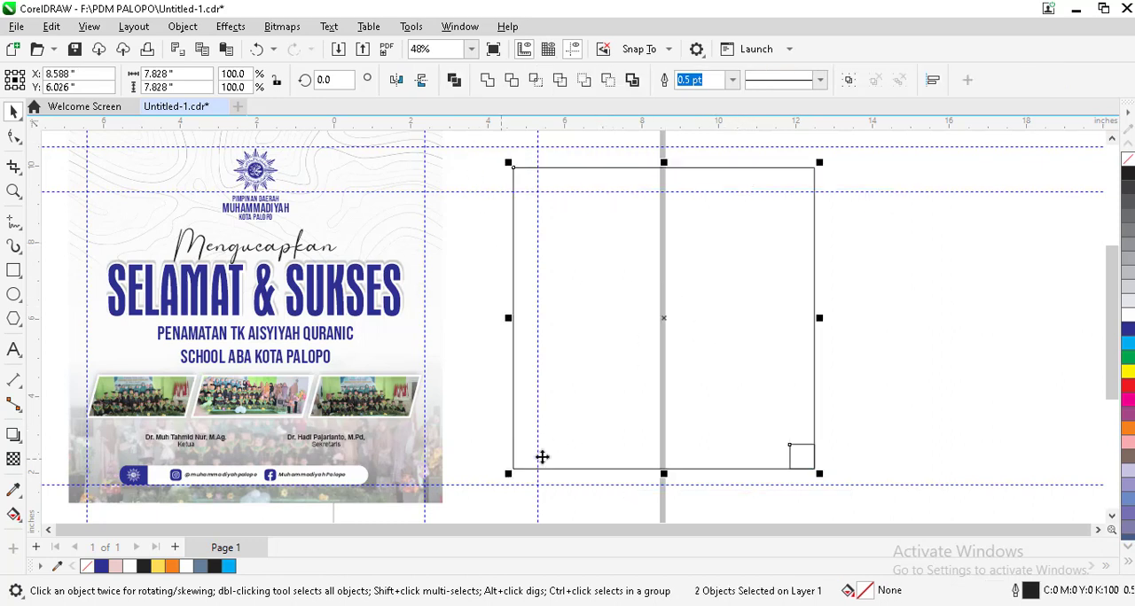
Step: Place guidelines on the small square's top and left edges, and delete the small square
click(797, 444)
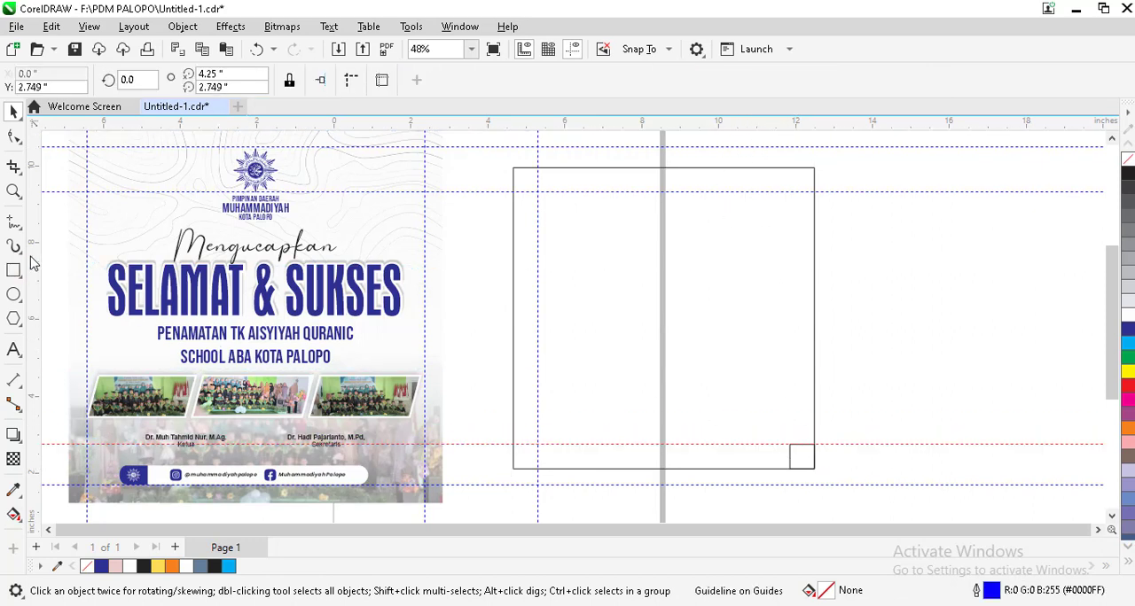
drag(35, 266, 789, 449)
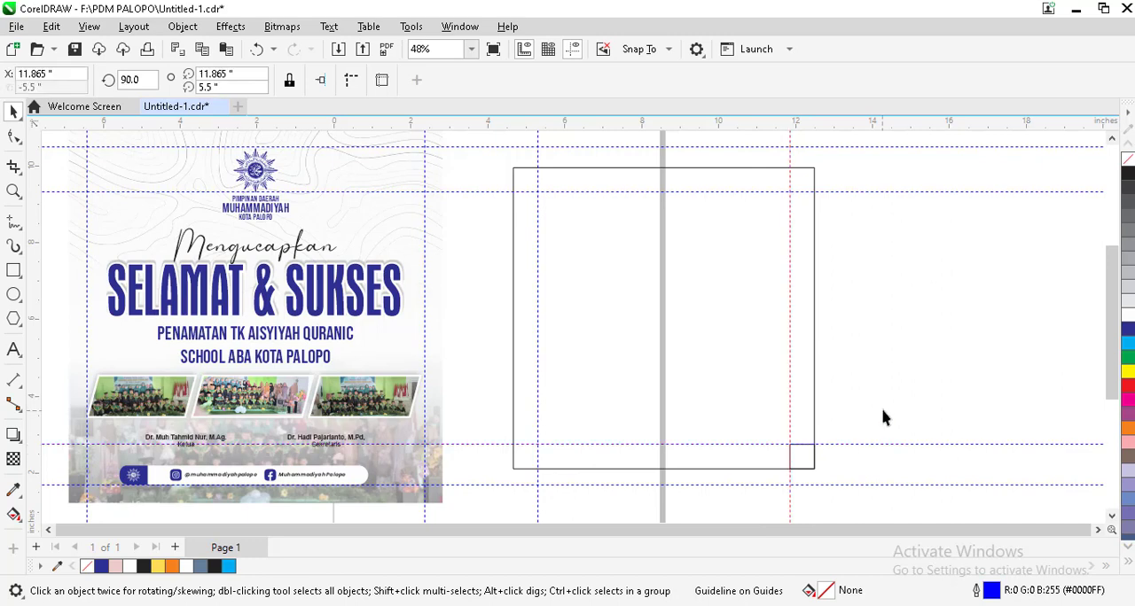
drag(883, 409, 635, 552)
key(Delete)
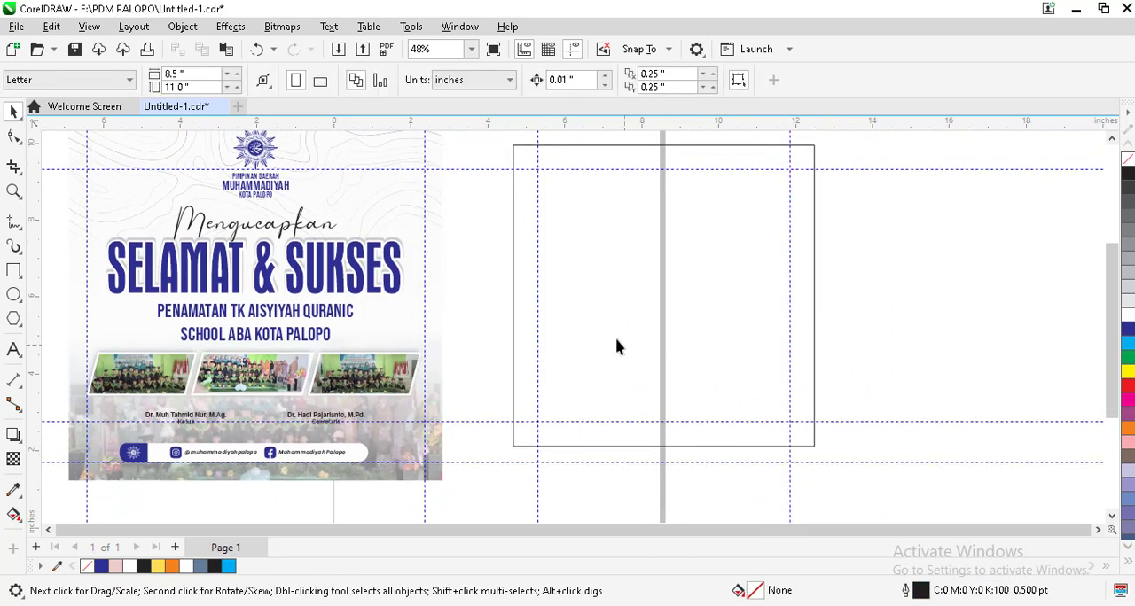
Step: Copy the poster's logo group into the upper part of the new square, just below the top margin guideline
scroll(615, 347, down, 1)
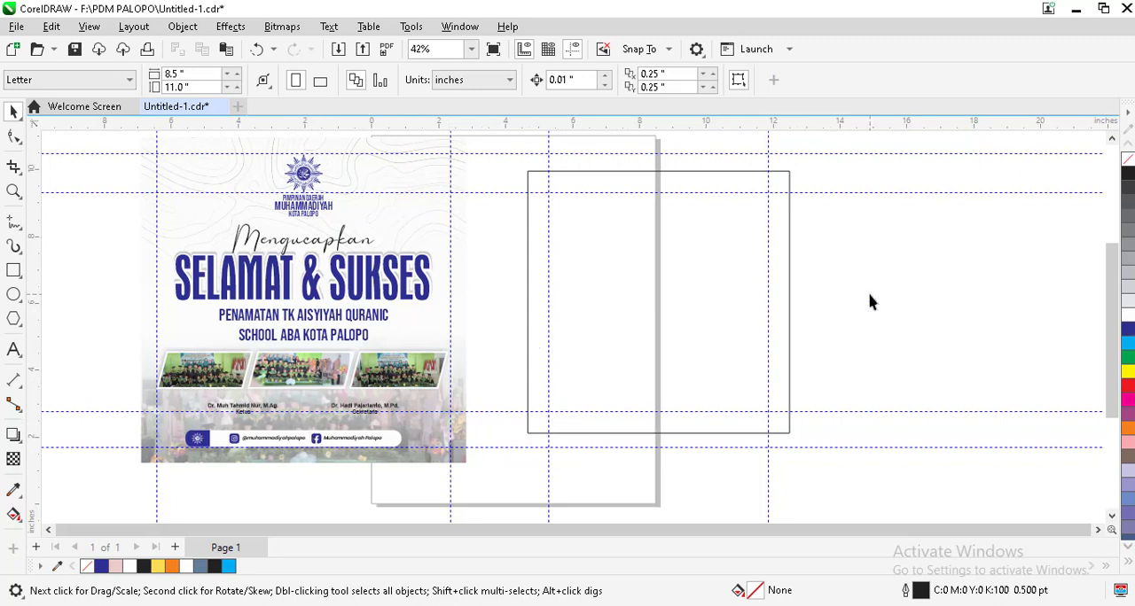
click(304, 208)
drag(304, 209, 658, 235)
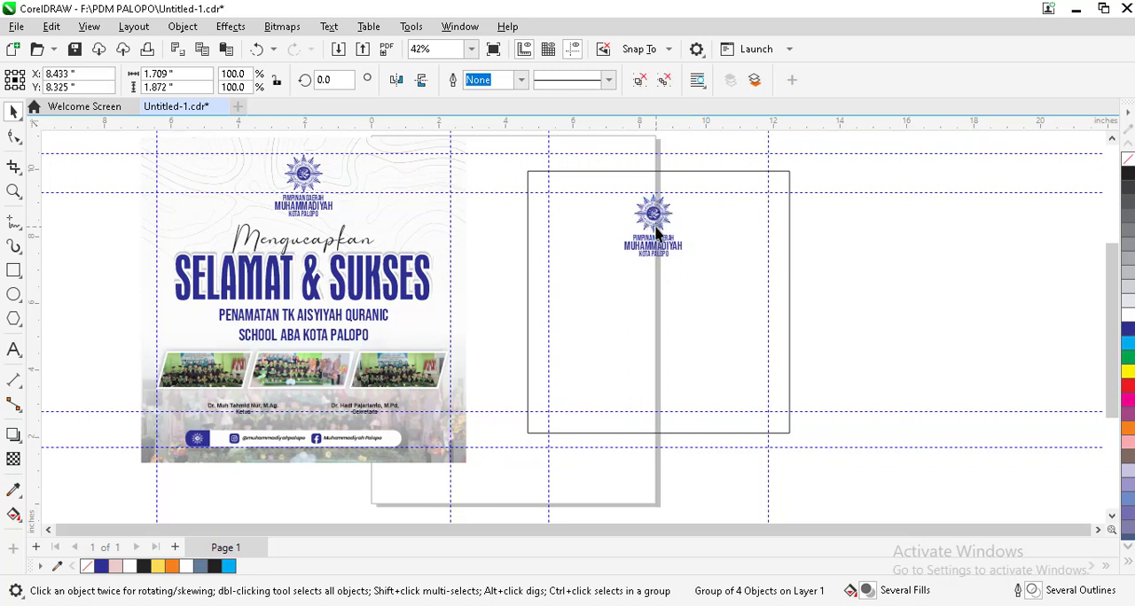
click(652, 213)
click(944, 256)
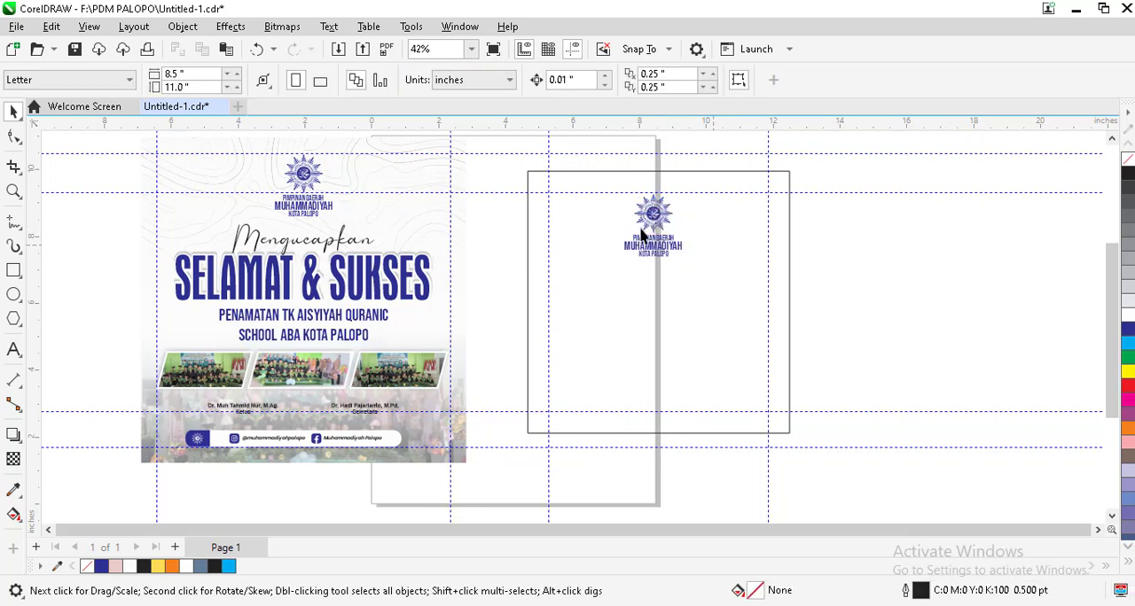
Step: Center the copied logo group horizontally in the square
click(653, 214)
shift+click(712, 248)
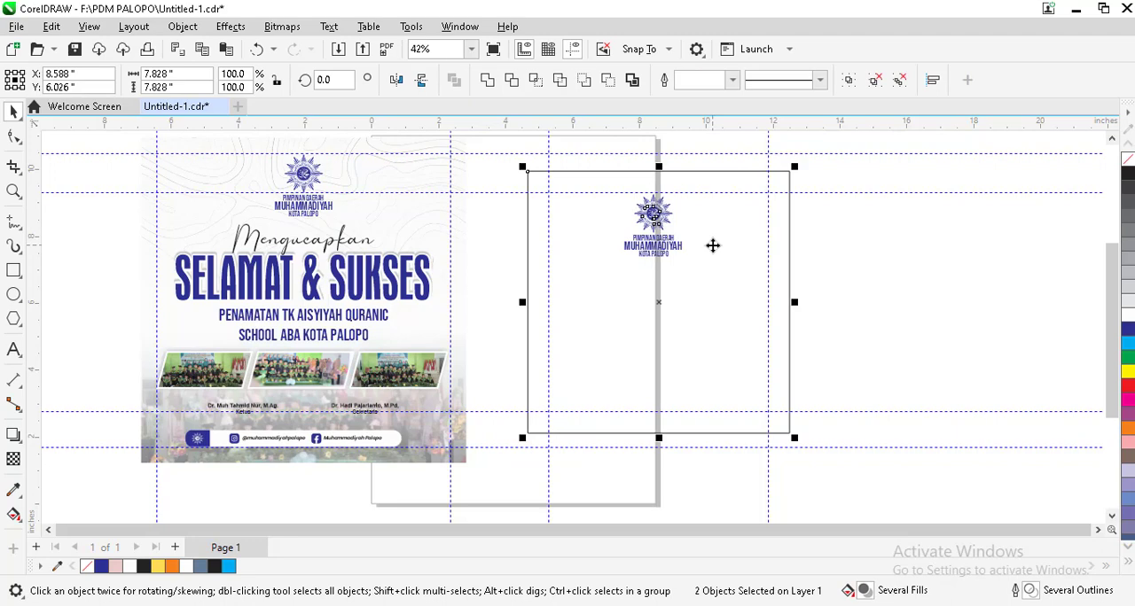
key(c)
click(889, 250)
Step: Add a person's name in lowercase as 24 pt Arial text below the logo
scroll(722, 274, up, 1)
scroll(723, 274, up, 1)
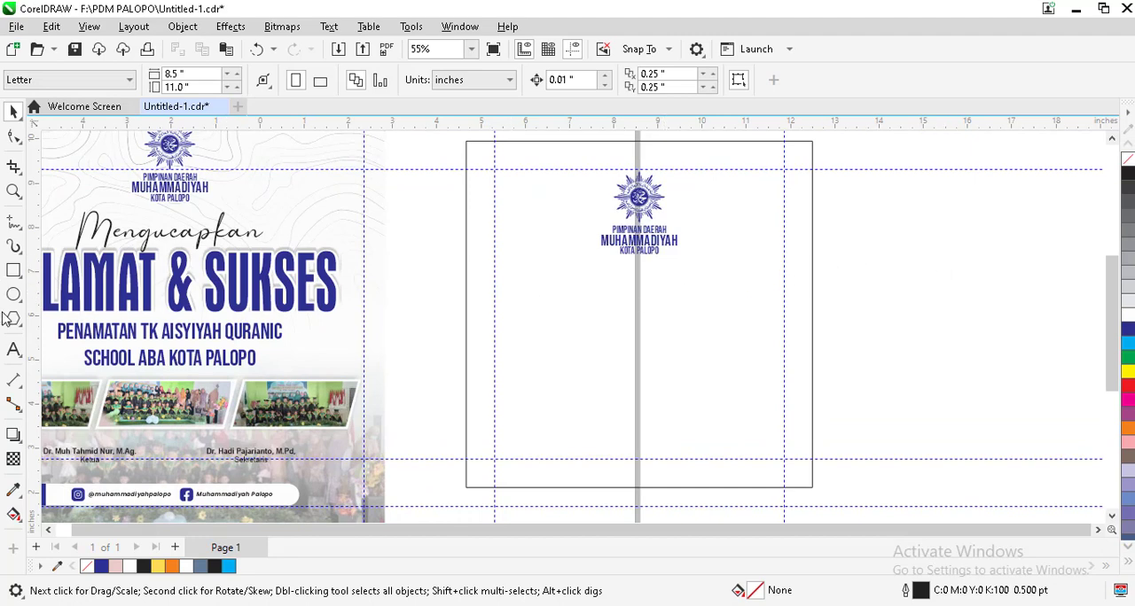
click(14, 350)
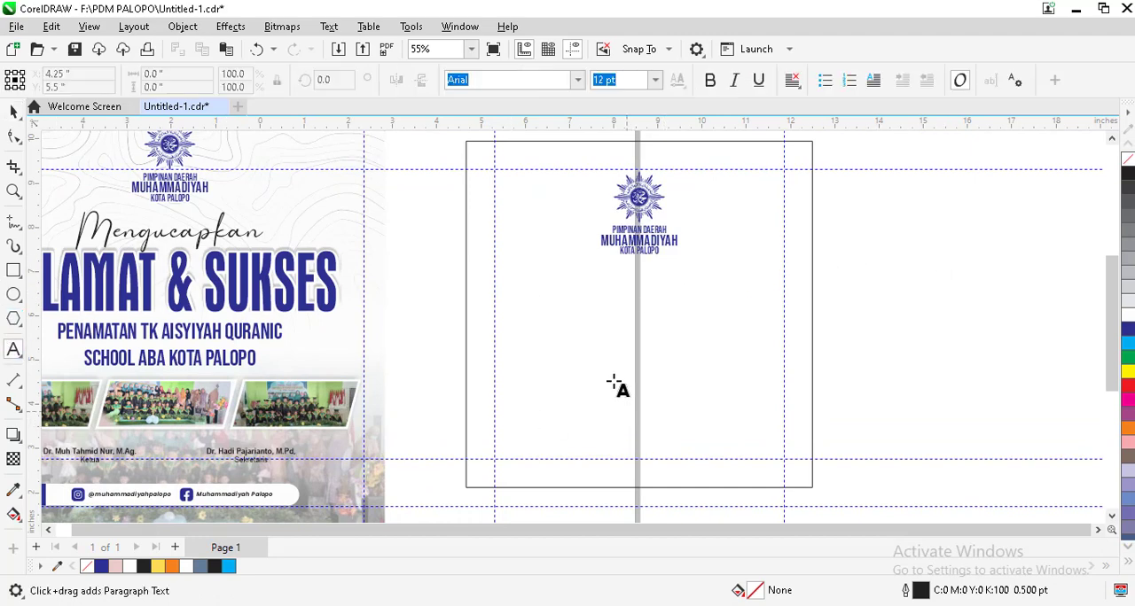
click(592, 321)
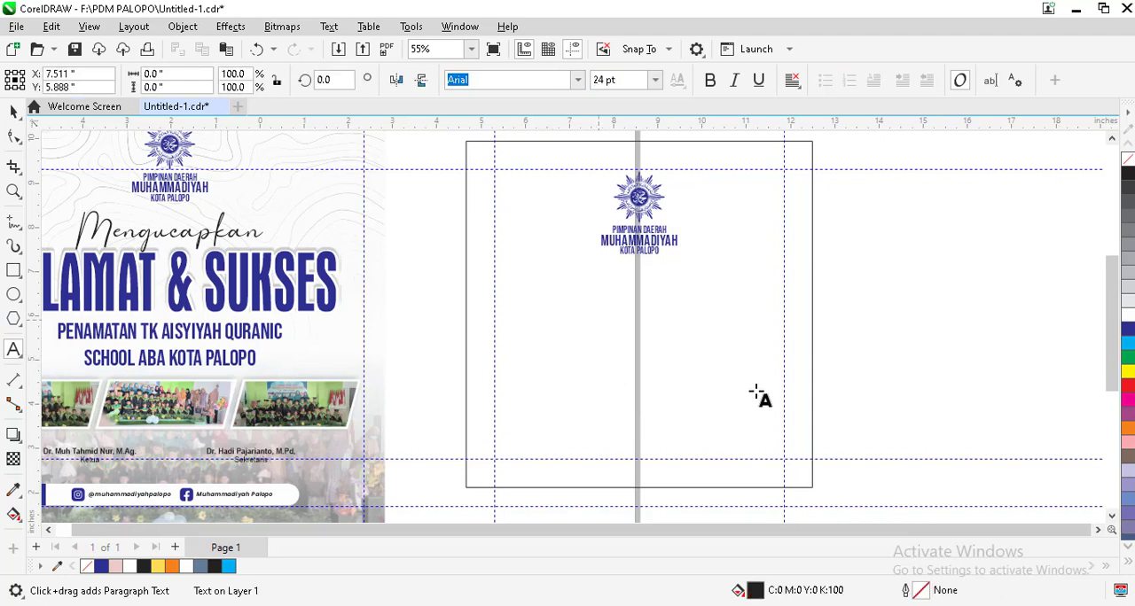
text(rusfandi)
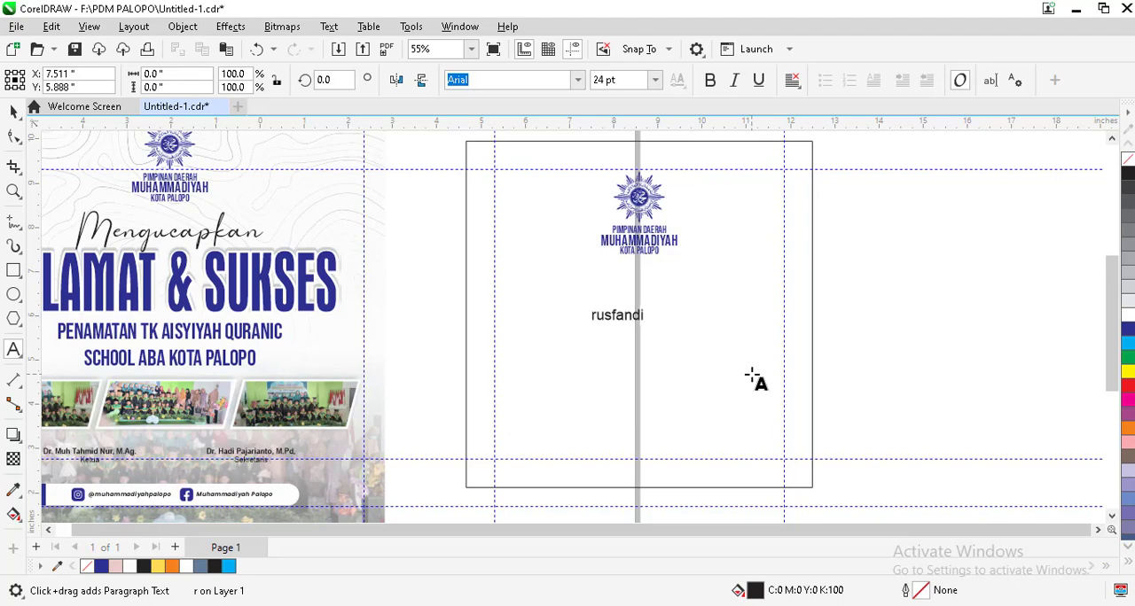
Step: Change the name text to Sentence case
key(ctrl+a)
scroll(758, 380, down, 1)
key(shift+F3)
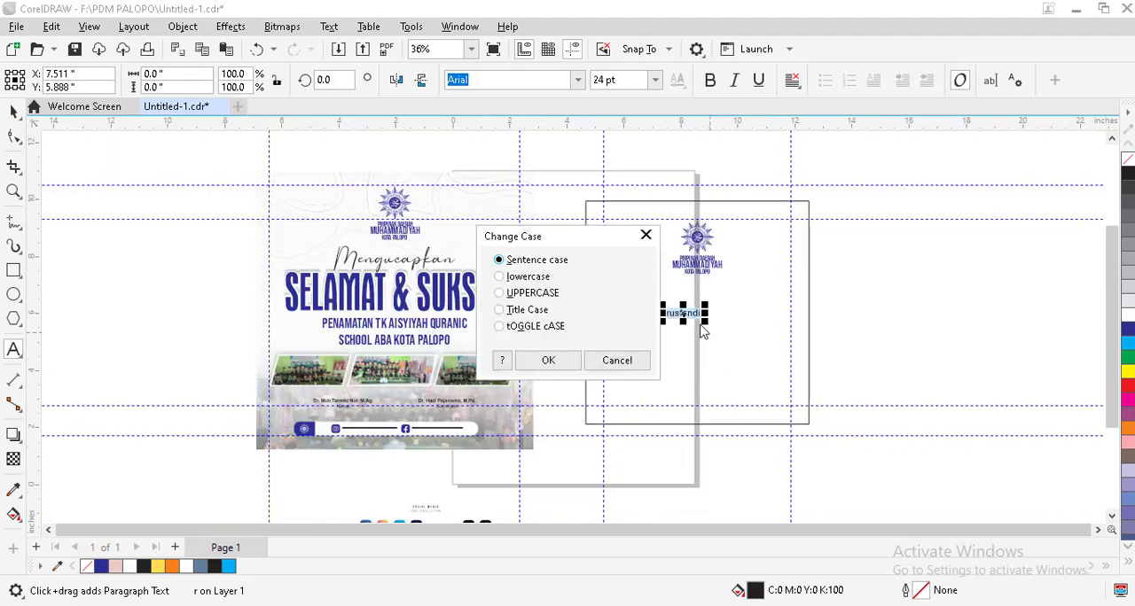
click(551, 360)
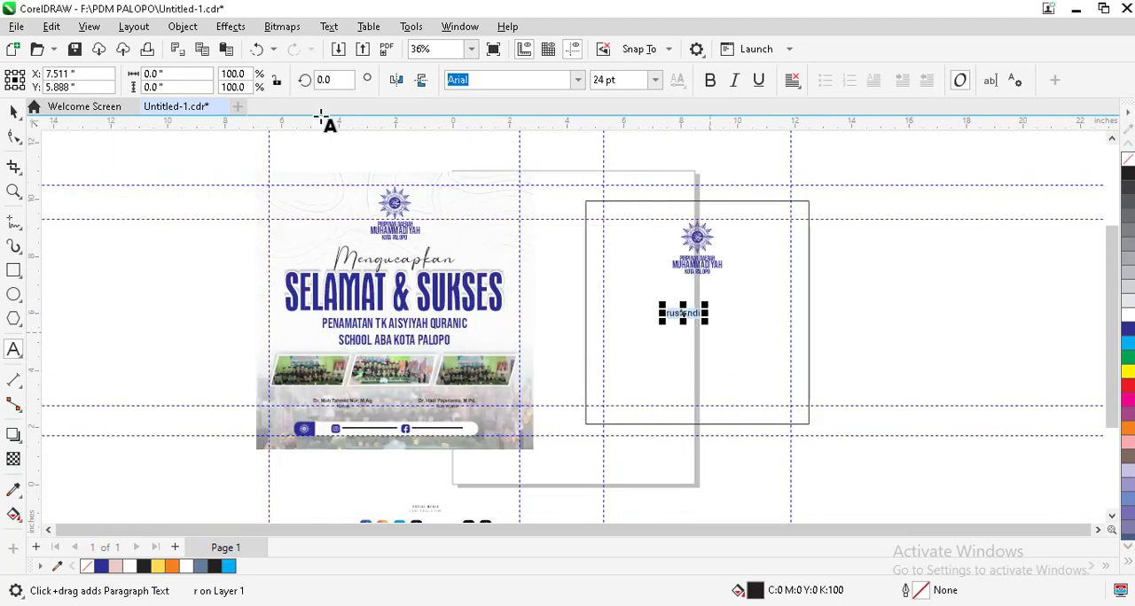
click(13, 110)
click(777, 328)
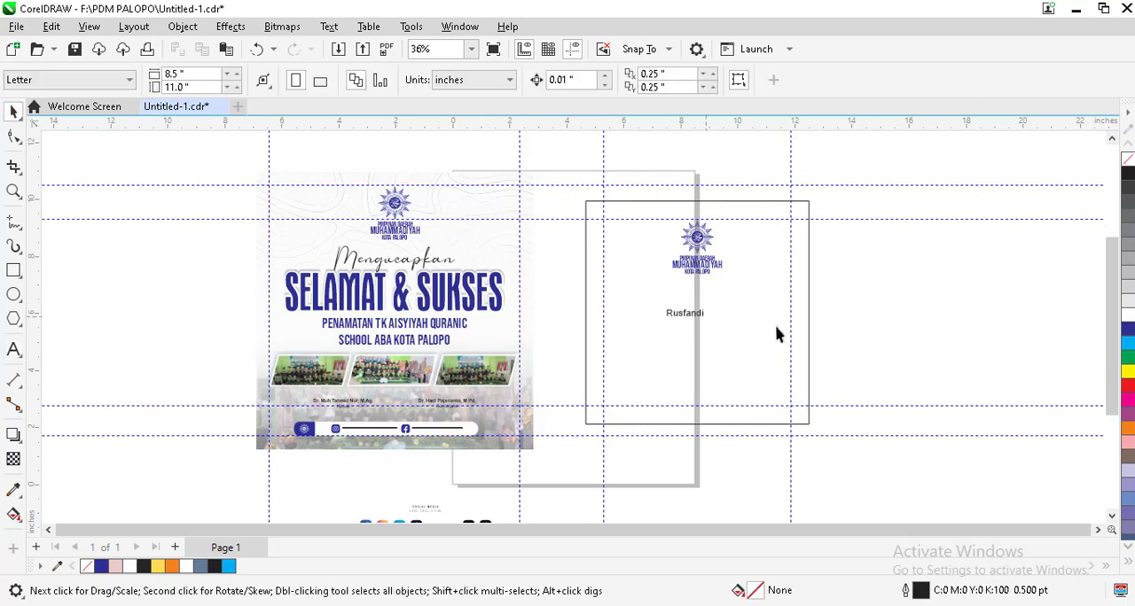
Step: Place a duplicate of the name text directly below the original
scroll(749, 327, up, 4)
click(617, 299)
drag(620, 320, 621, 332)
right_click(621, 333)
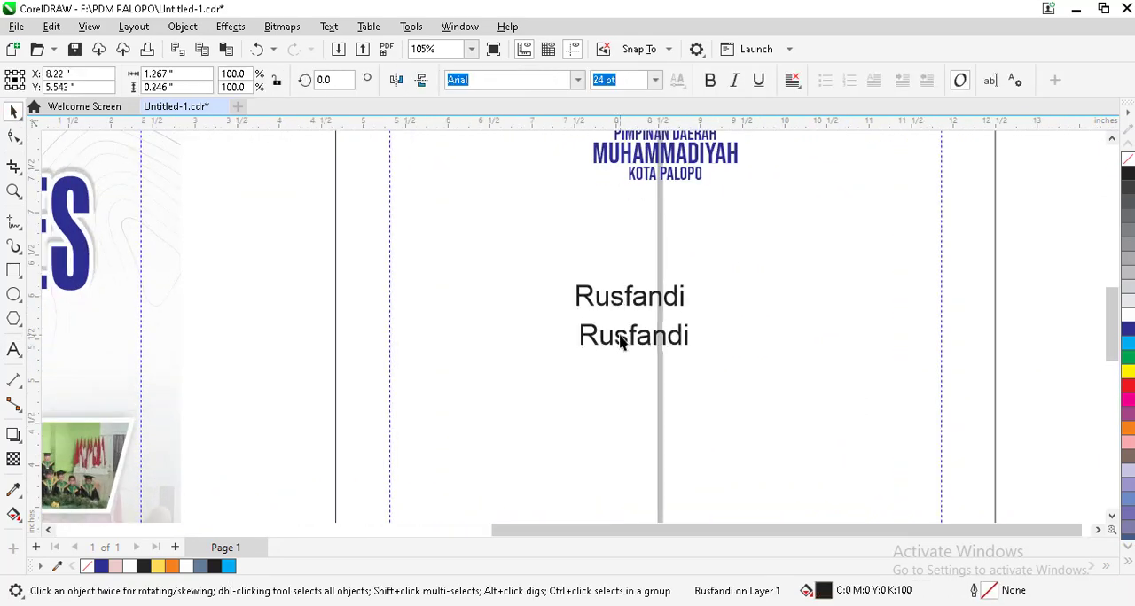
Step: Save the document and replace the wording of the duplicated name text with "Desainer"
double_click(621, 333)
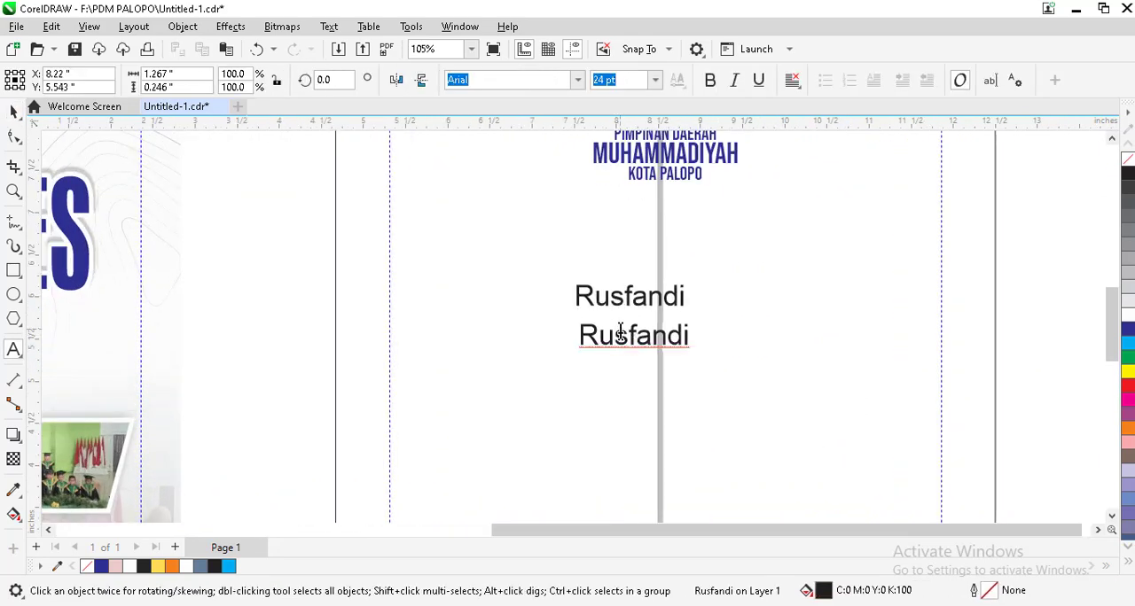
key(Escape)
key(ctrl+s)
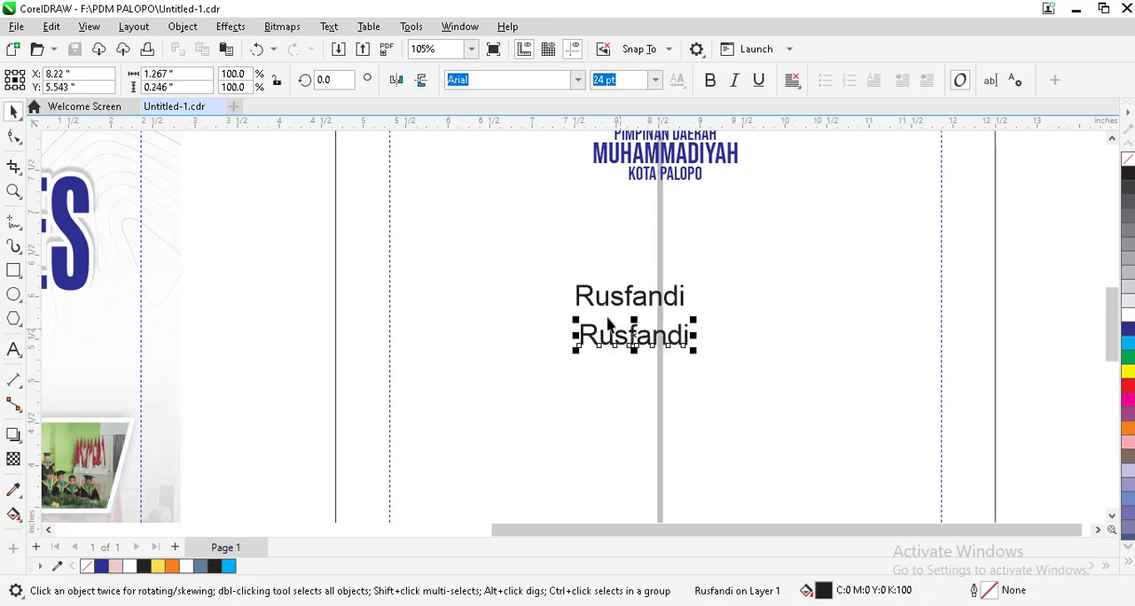
double_click(618, 337)
double_click(618, 337)
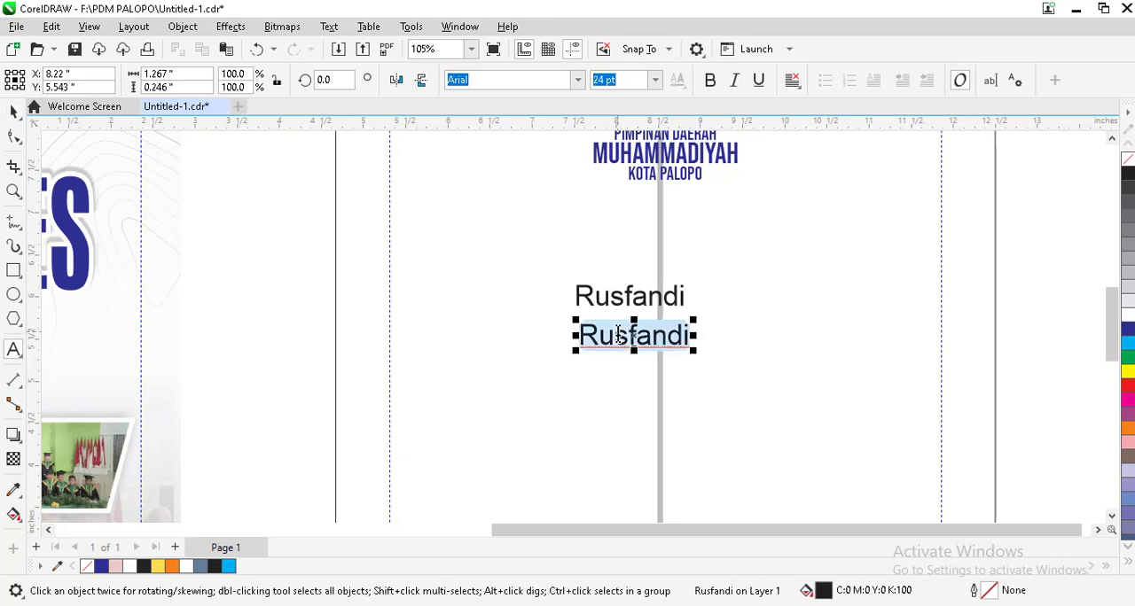
text(Desainer)
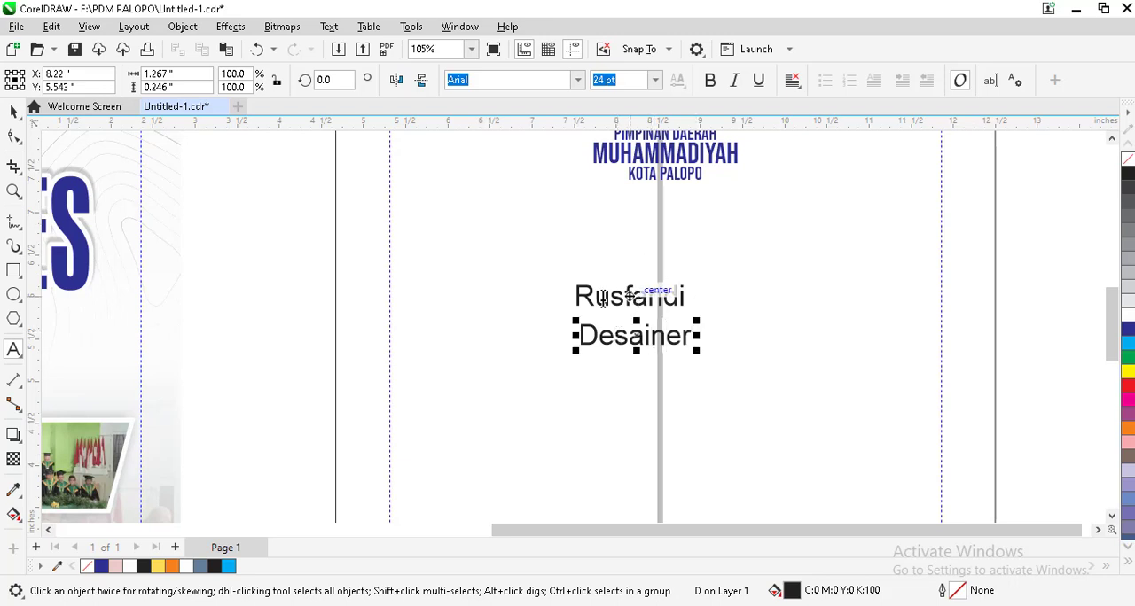
click(13, 111)
click(679, 253)
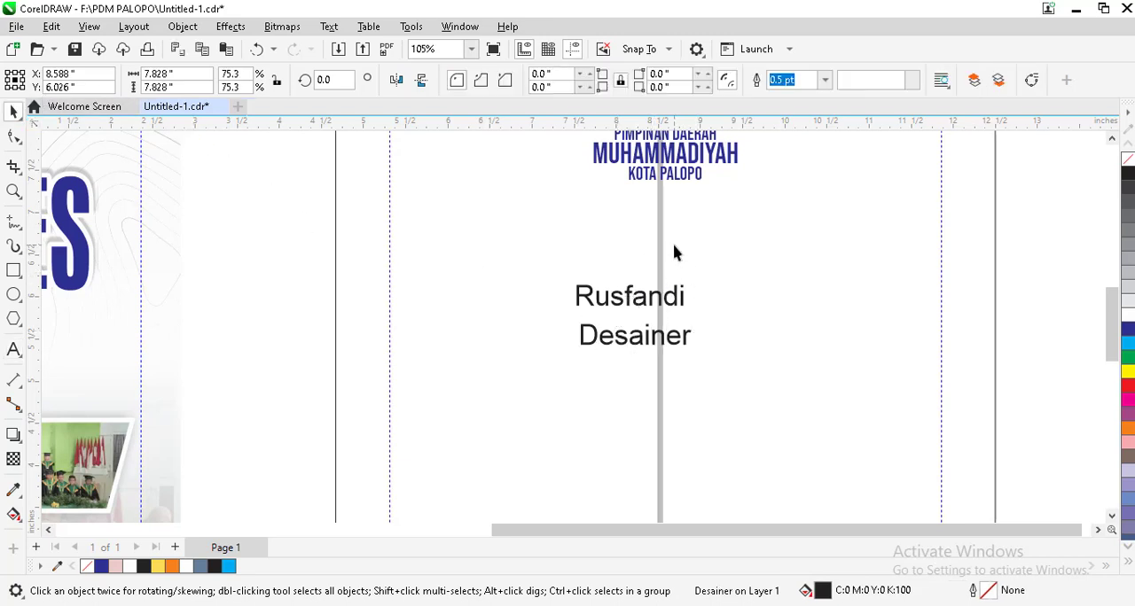
Step: Set the font size of the "Desainer" text to 12 pt
click(661, 343)
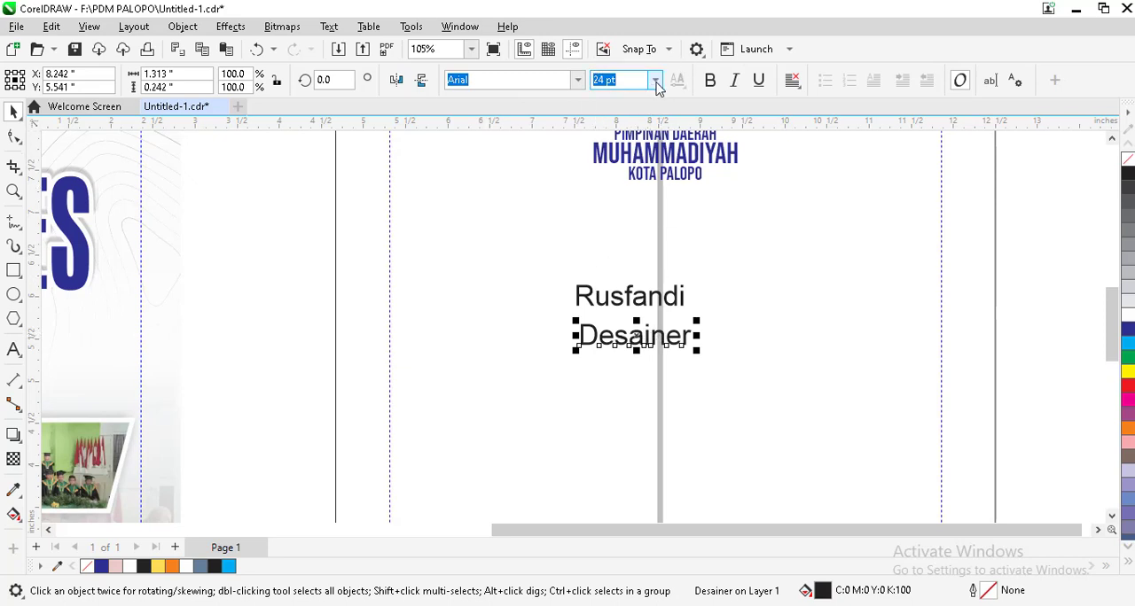
click(655, 79)
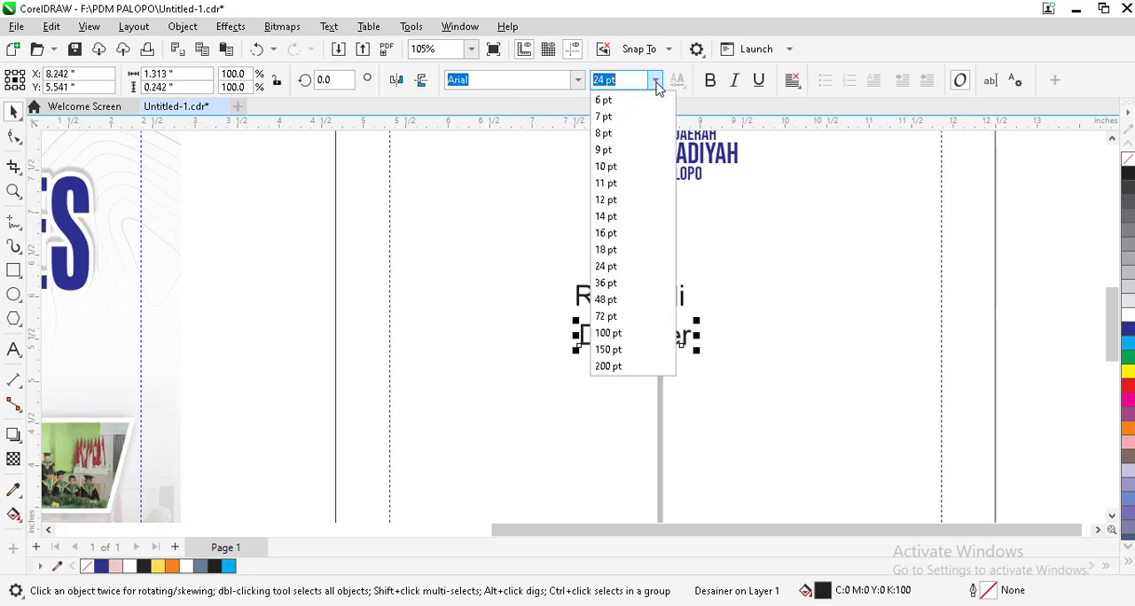
click(620, 200)
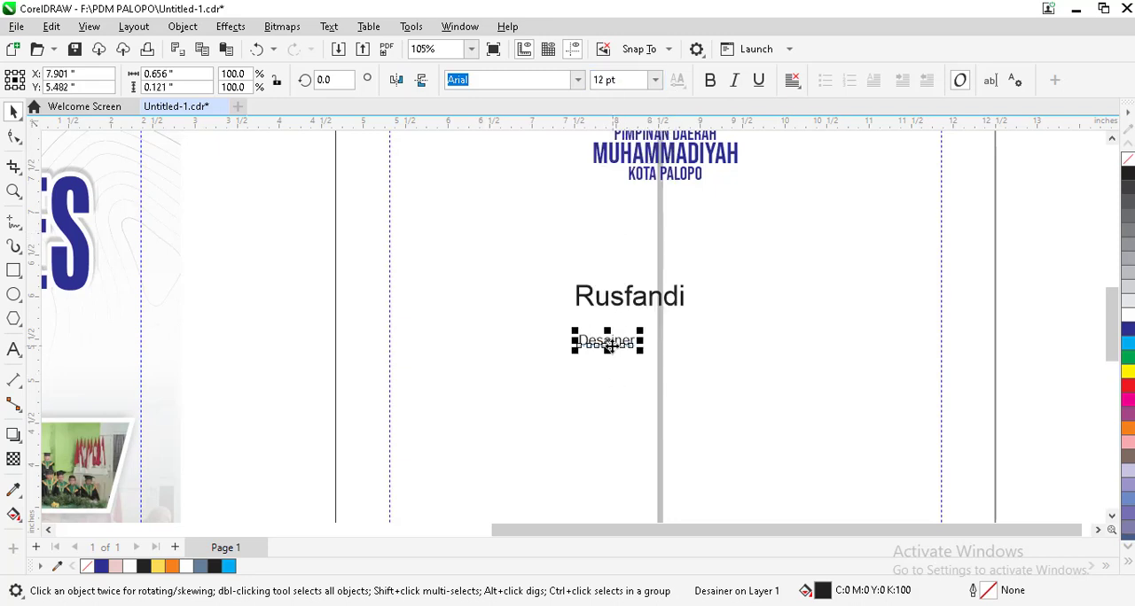
scroll(610, 346, up, 2)
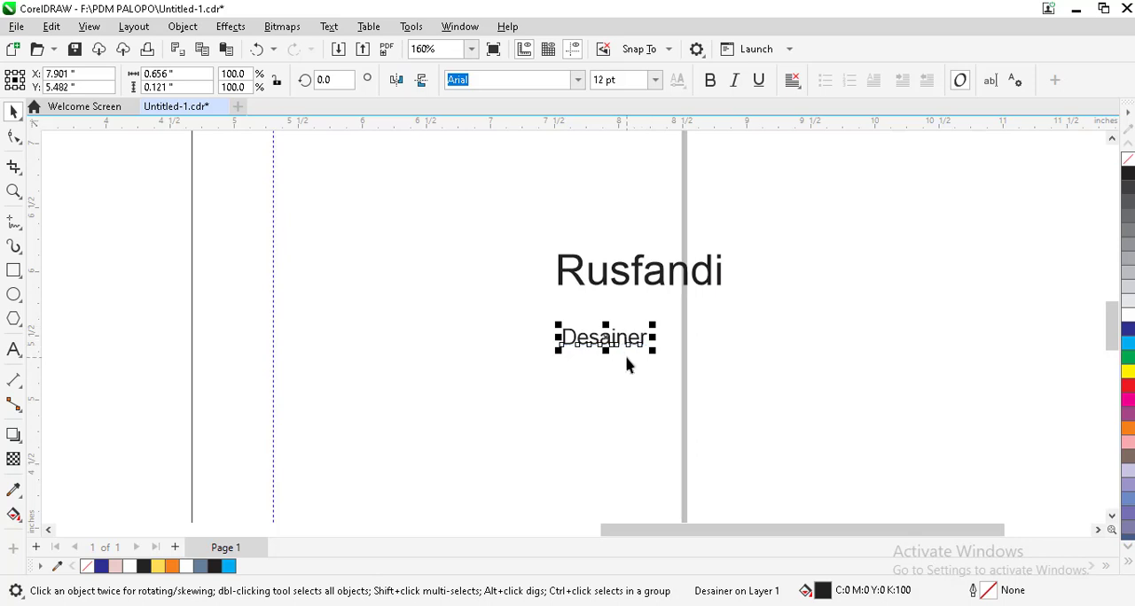
Step: Switch to Calculator, multiply 12 by 1618, and close it
click(277, 604)
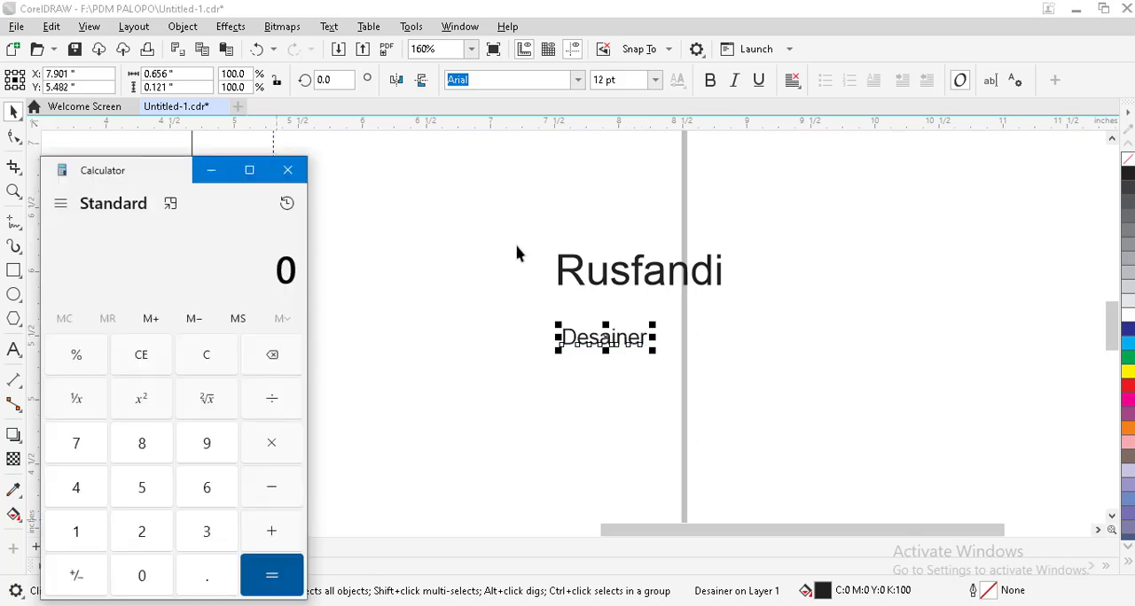
click(100, 533)
click(143, 532)
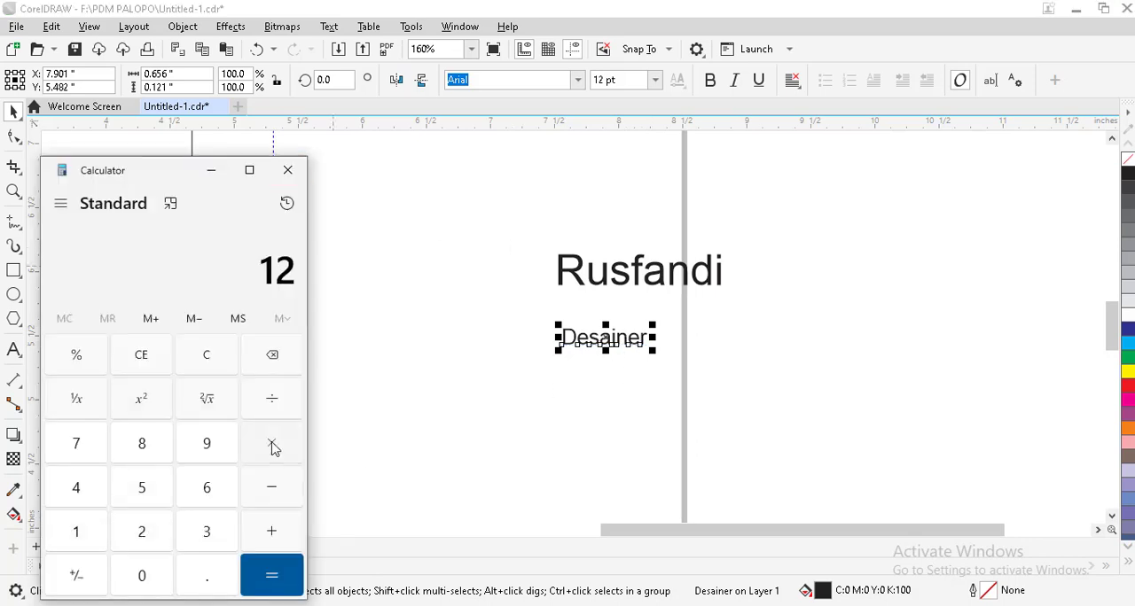
click(273, 445)
click(76, 537)
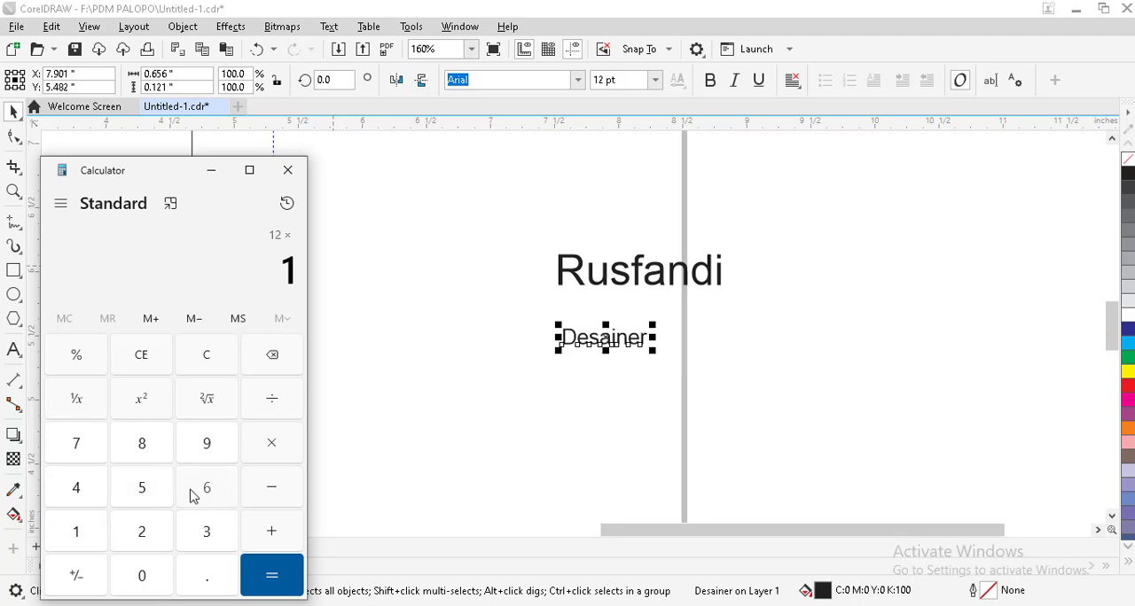
click(192, 493)
click(73, 534)
click(145, 444)
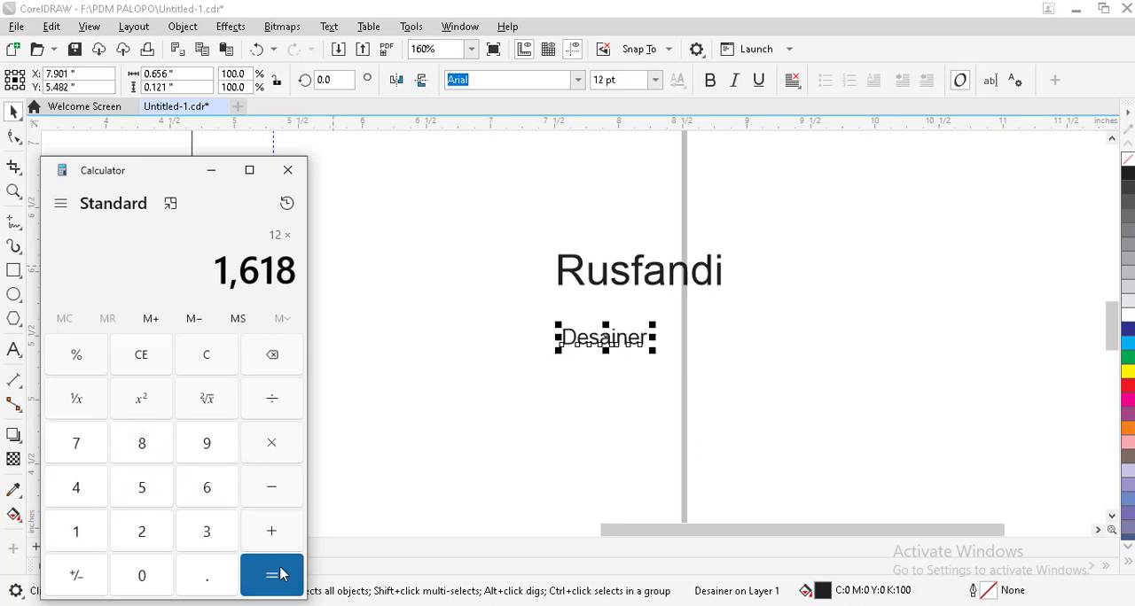
click(282, 575)
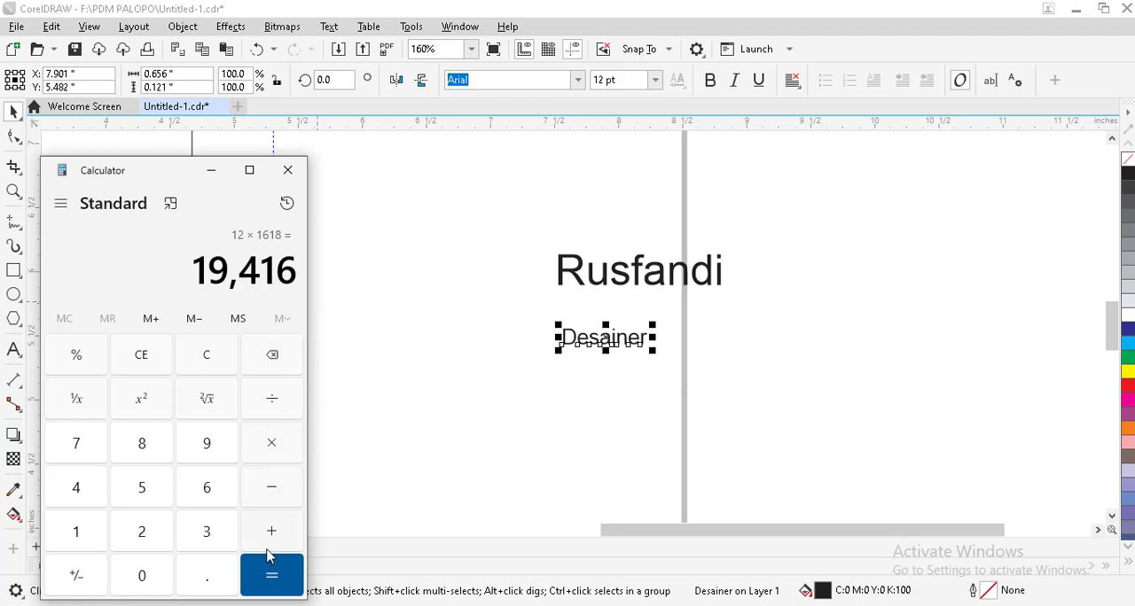
click(285, 178)
Step: Set the name text's font size to 19 pt and move it directly above "Desainer"
click(596, 277)
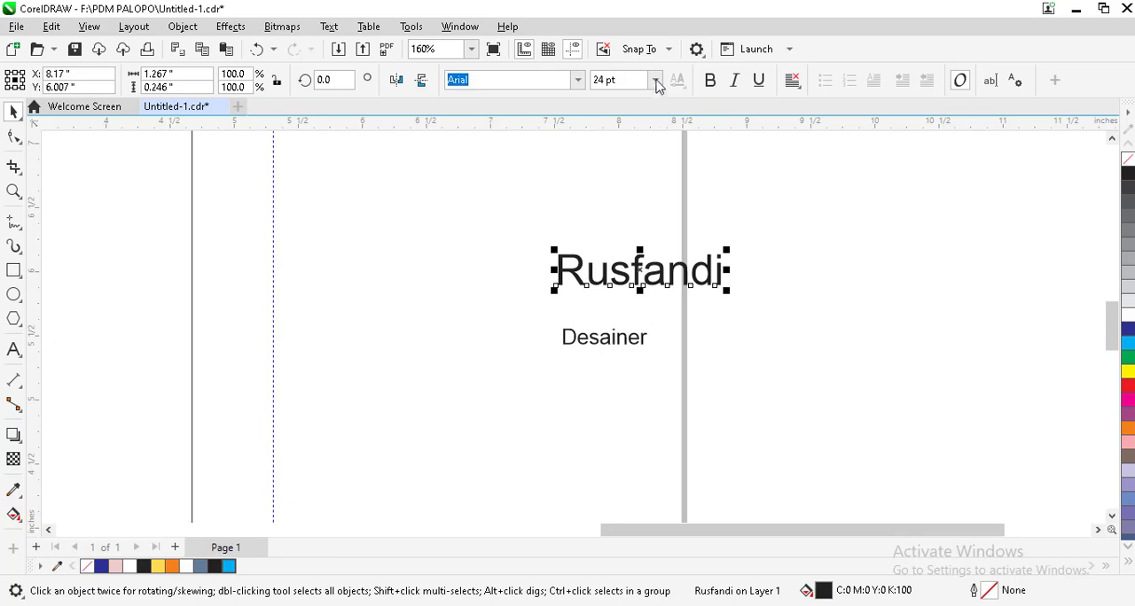
click(655, 81)
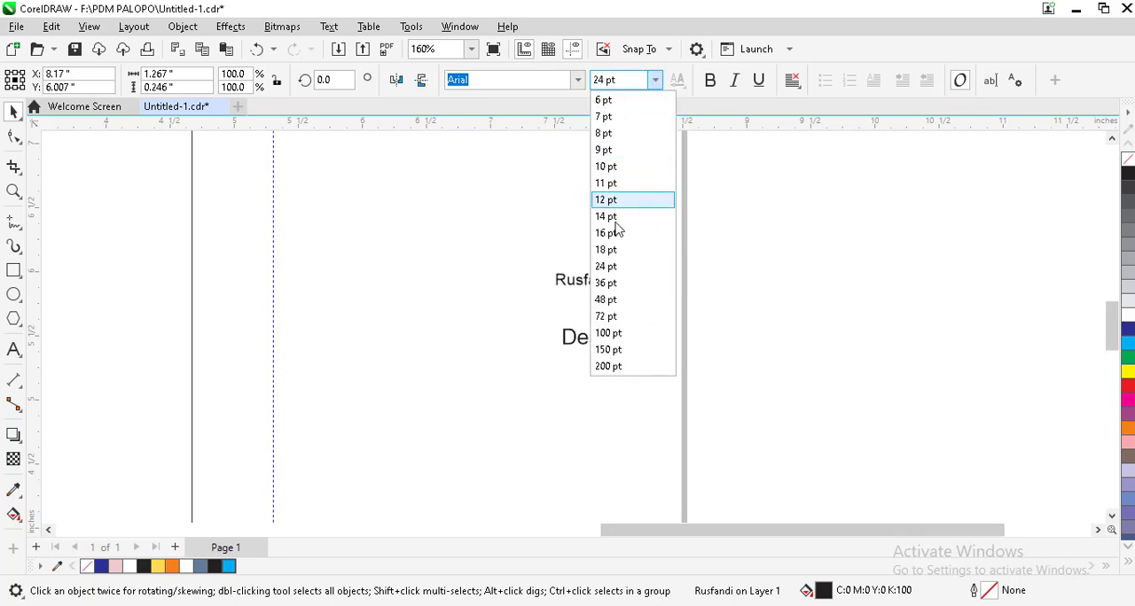
click(631, 81)
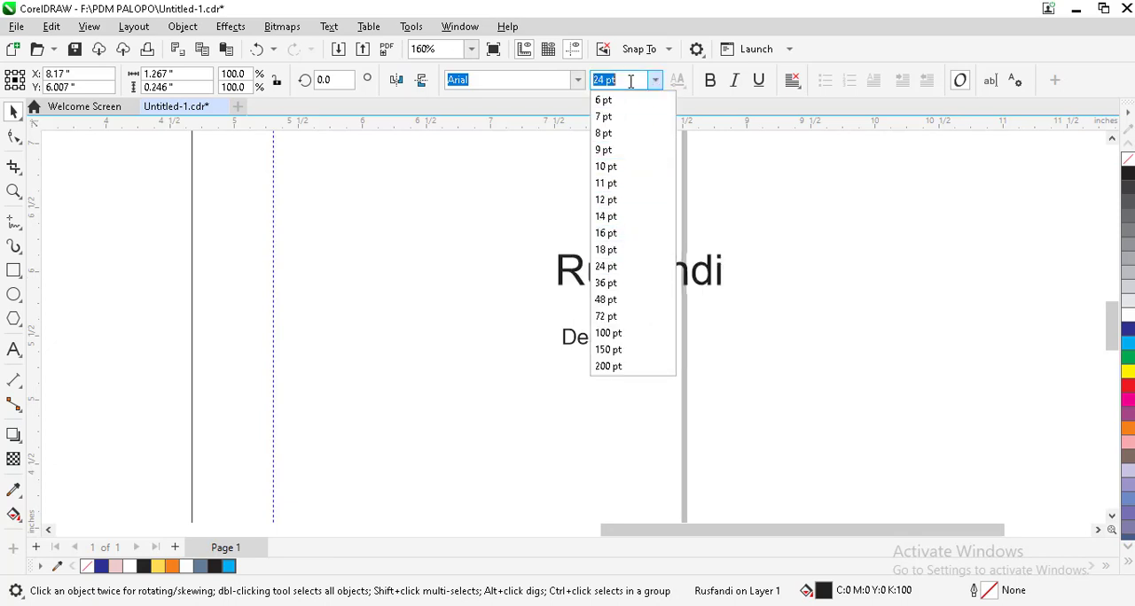
text(15)
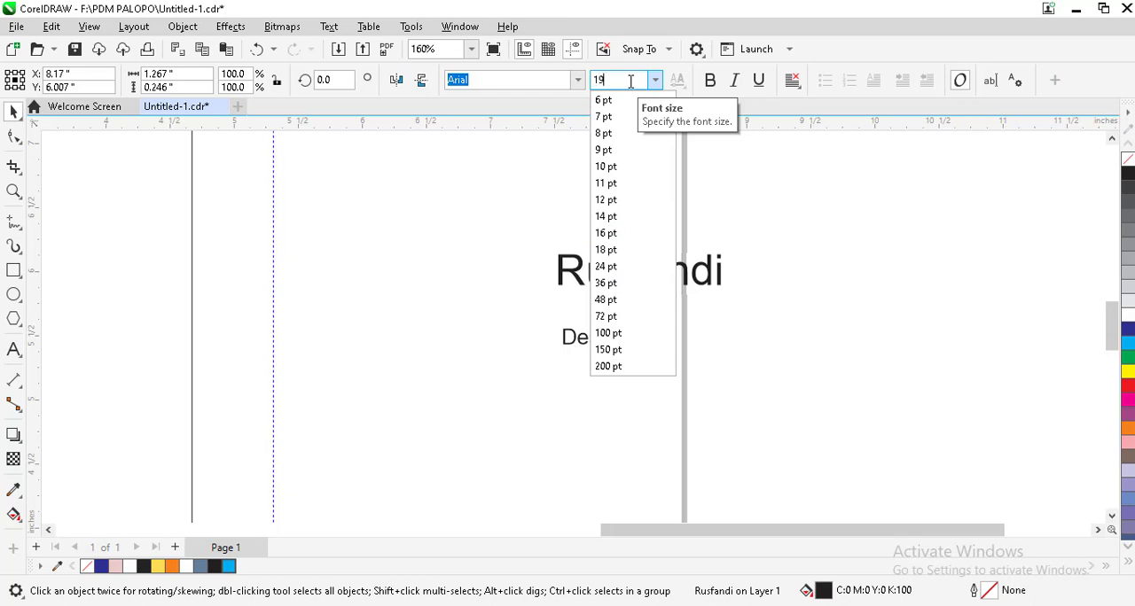
key(Return)
click(633, 254)
drag(625, 273, 617, 315)
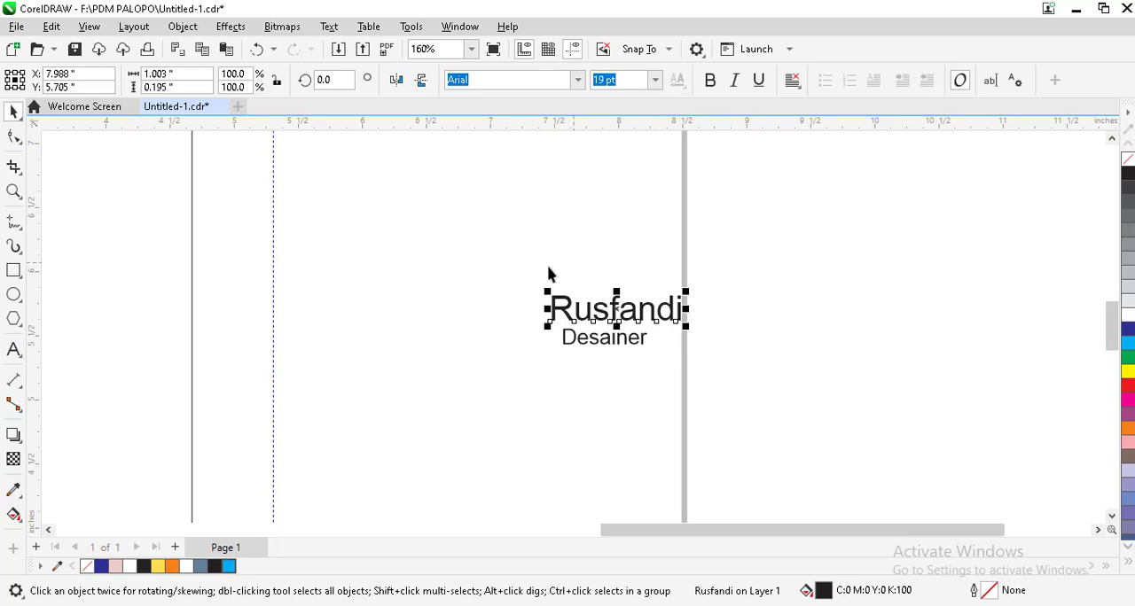
Step: Select the name and "Desainer" texts together and align their left edges
scroll(547, 273, down, 2)
drag(1032, 248, 532, 333)
scroll(587, 314, up, 1)
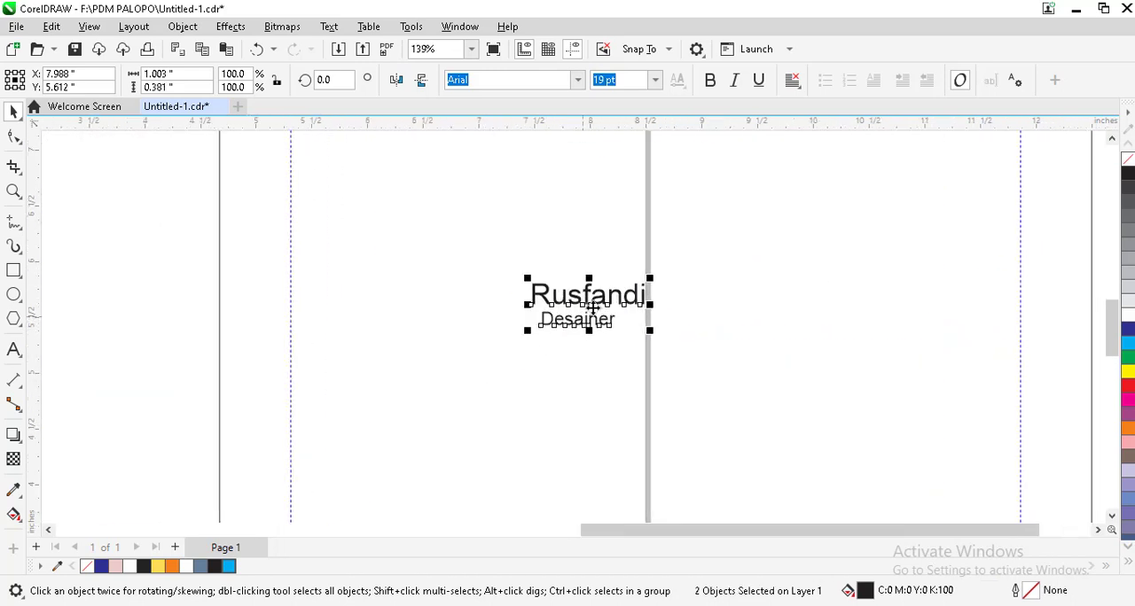
scroll(523, 348, down, 1)
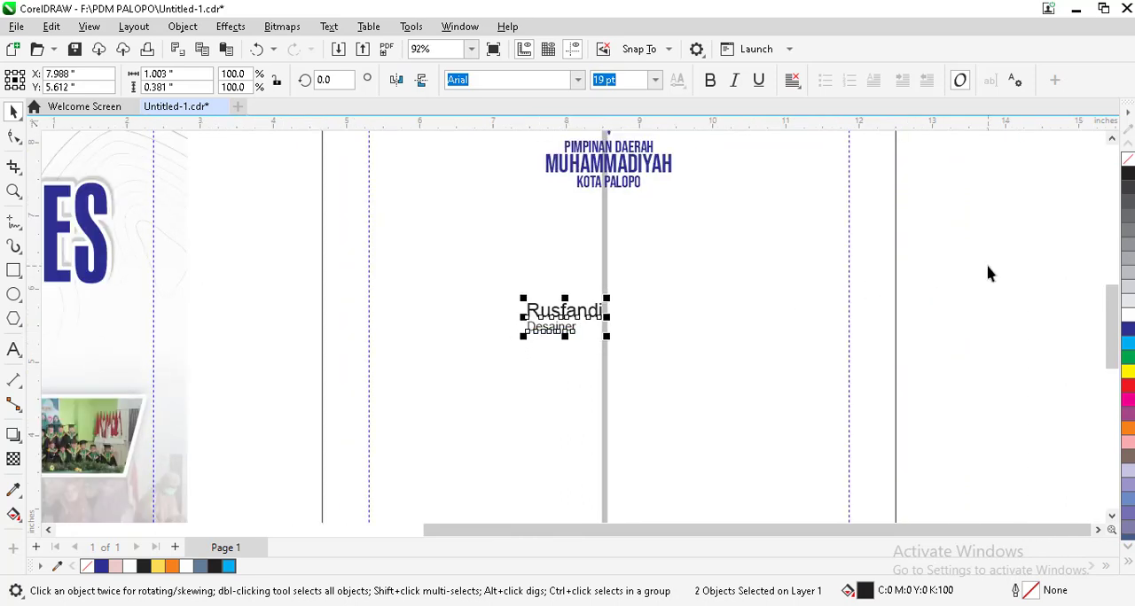
Step: Delete both the name text and the "Desainer" text from the square
drag(918, 266, 362, 449)
key(Delete)
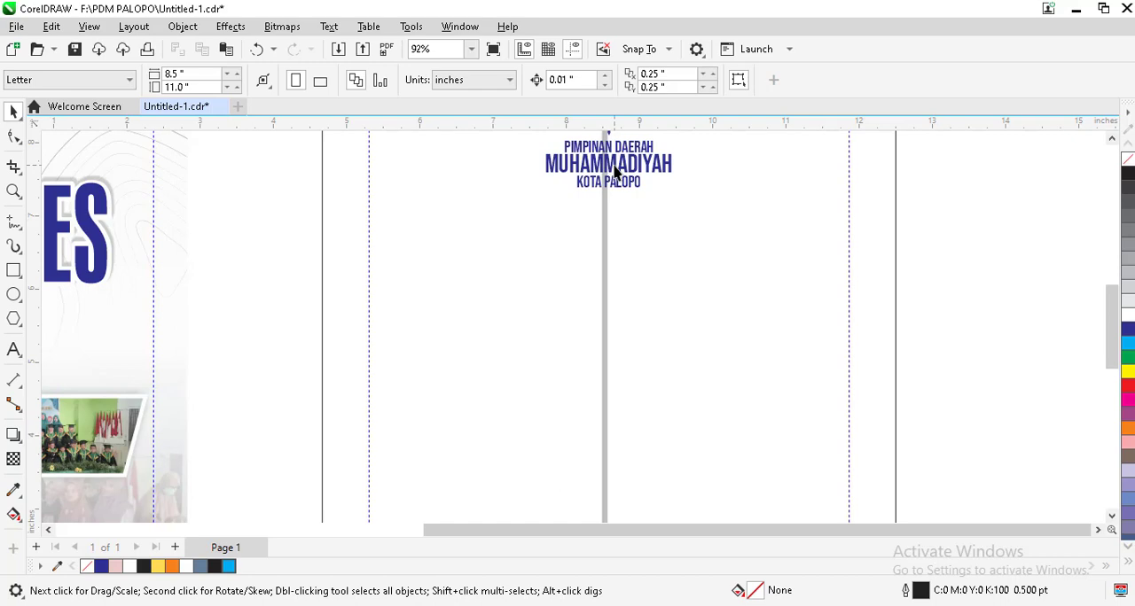
Step: Ungroup the copied logo group at the top of the square
scroll(621, 183, down, 2)
scroll(614, 183, up, 1)
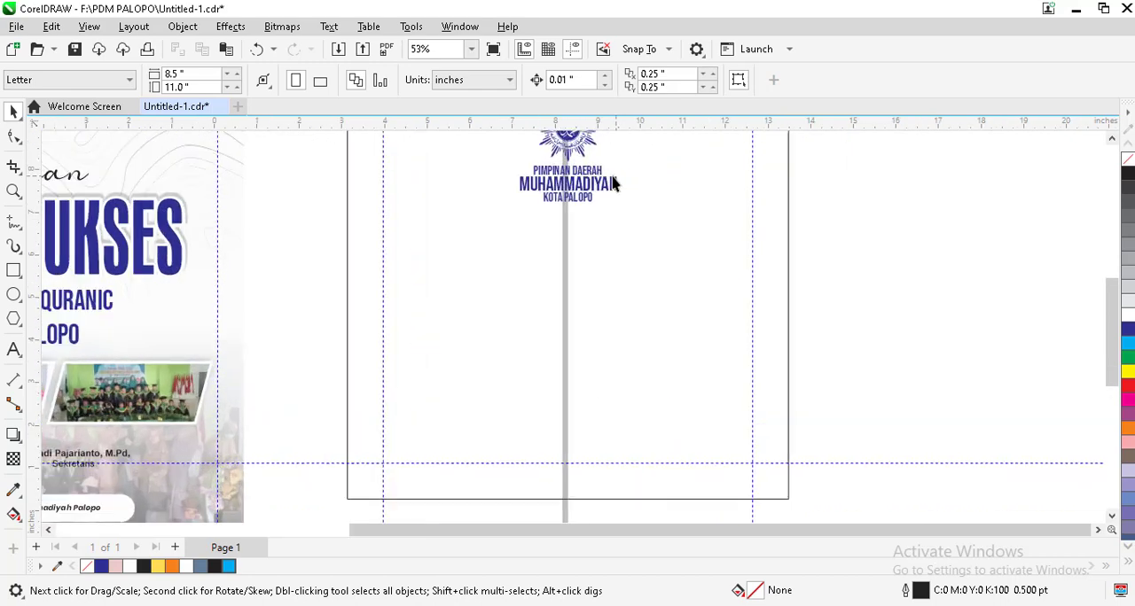
click(547, 191)
scroll(546, 191, up, 1)
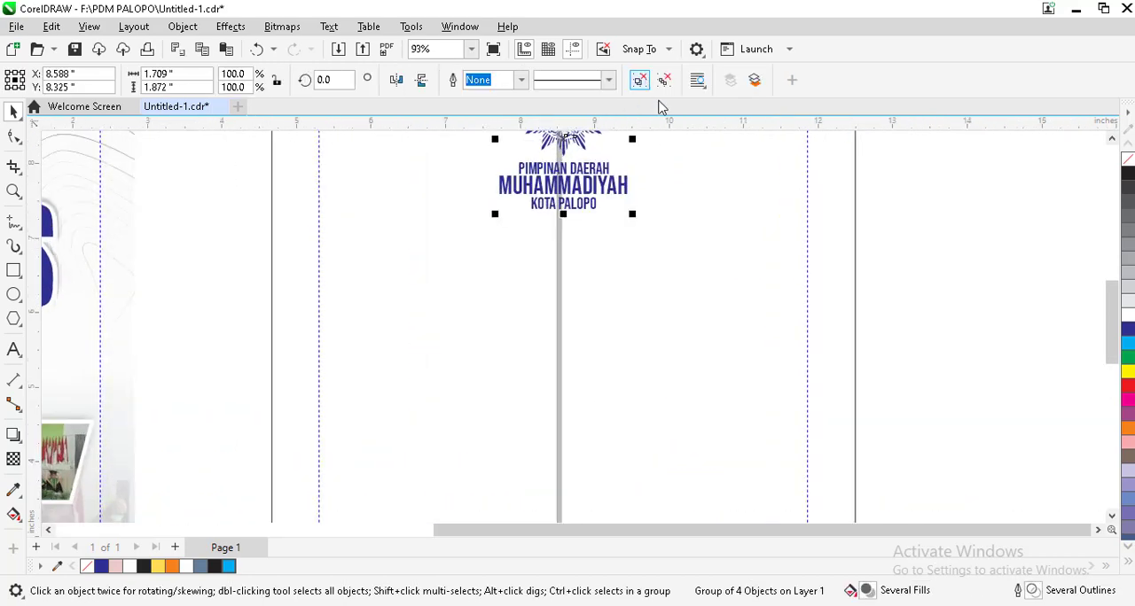
click(652, 81)
click(915, 168)
Step: Shift the PIMPINAN DAERAH, MUHAMMADIYAH and KOTA PALOPO lines out of alignment with one another
scroll(608, 150, up, 2)
drag(571, 174, 590, 204)
click(578, 174)
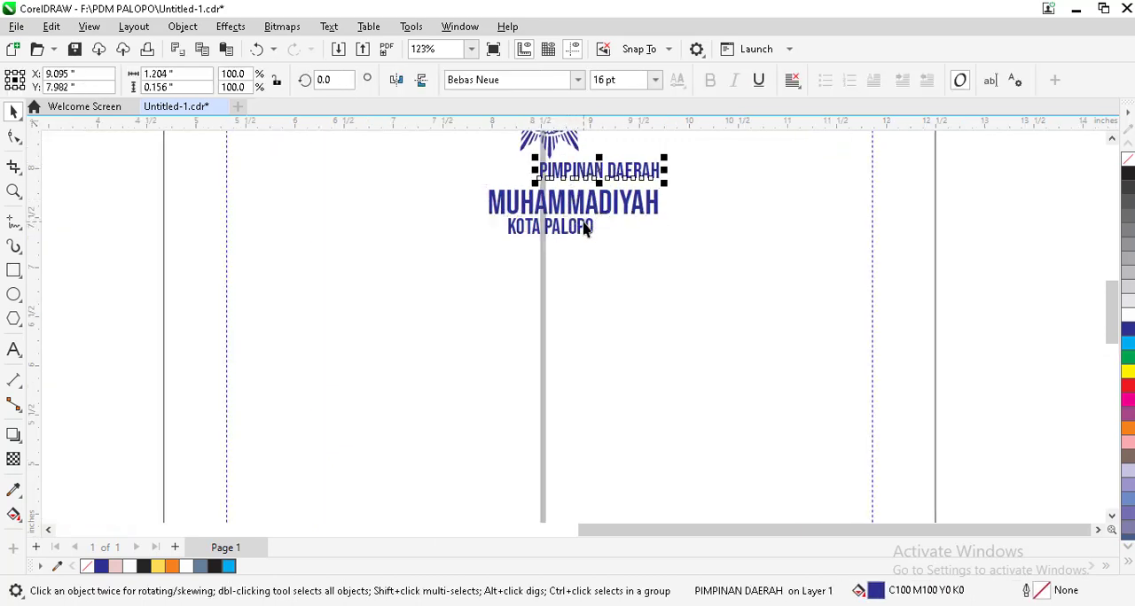
shift+click(585, 224)
Step: Align the horizontal centers of the three logo text lines and distribute them with equal vertical spacing
drag(1005, 149, 391, 322)
scroll(564, 190, up, 2)
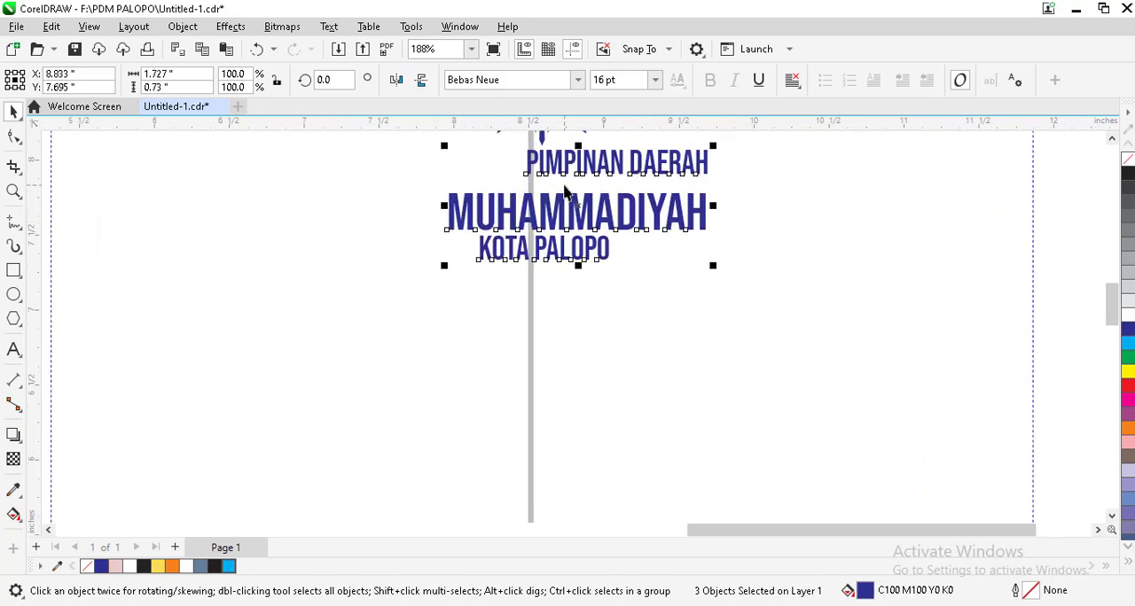
key(c)
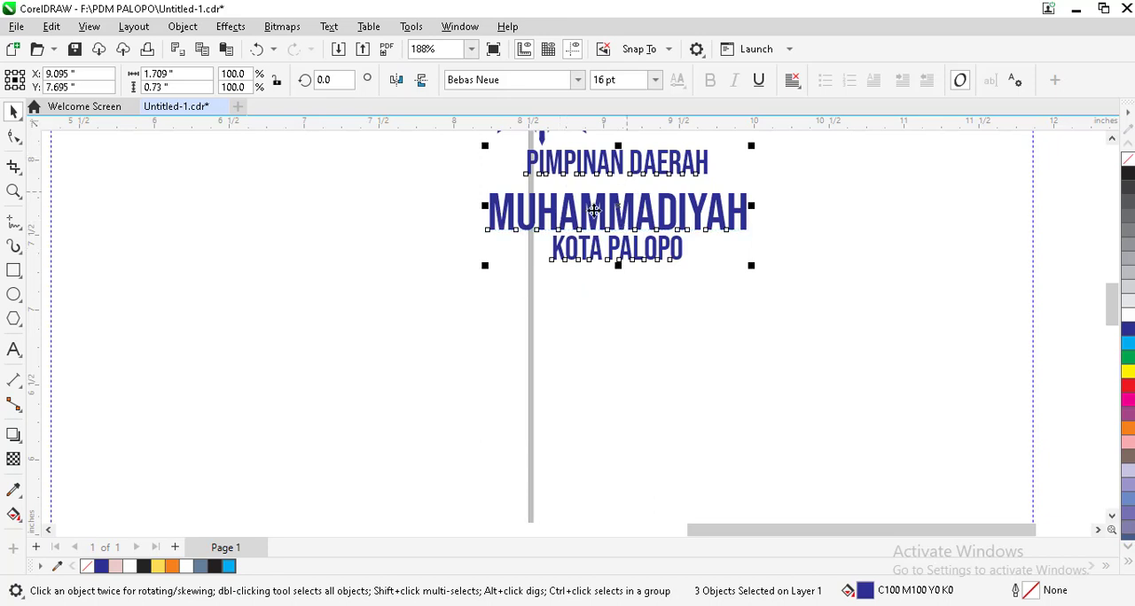
key(shift+e)
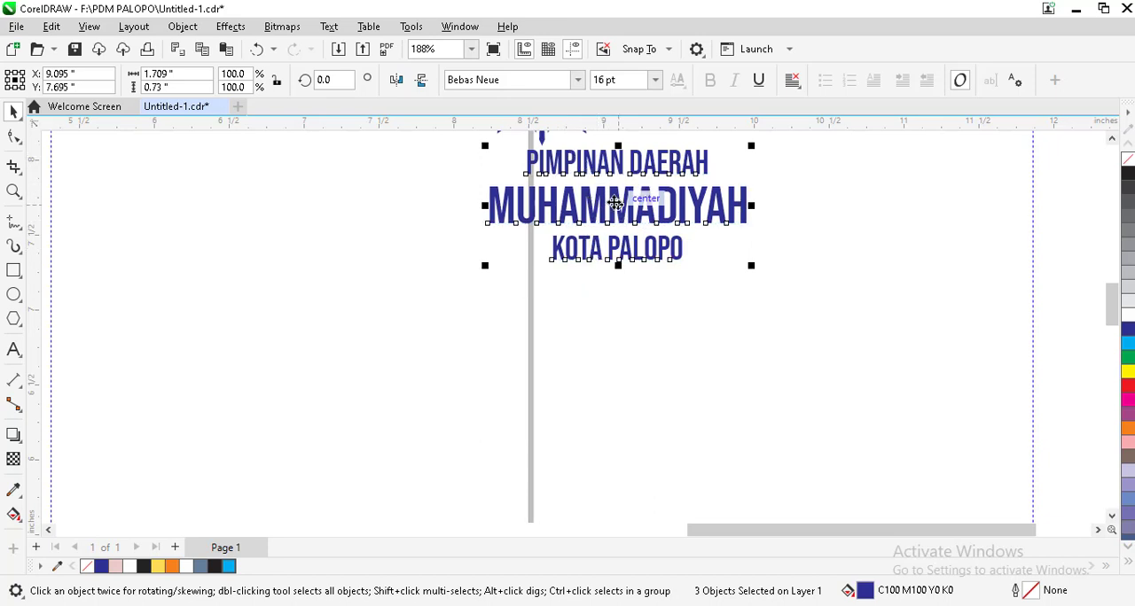
Step: Move the three logo text lines back beneath the emblem and offset MUHAMMADIYAH to the left of the other two
drag(616, 203, 555, 200)
click(729, 241)
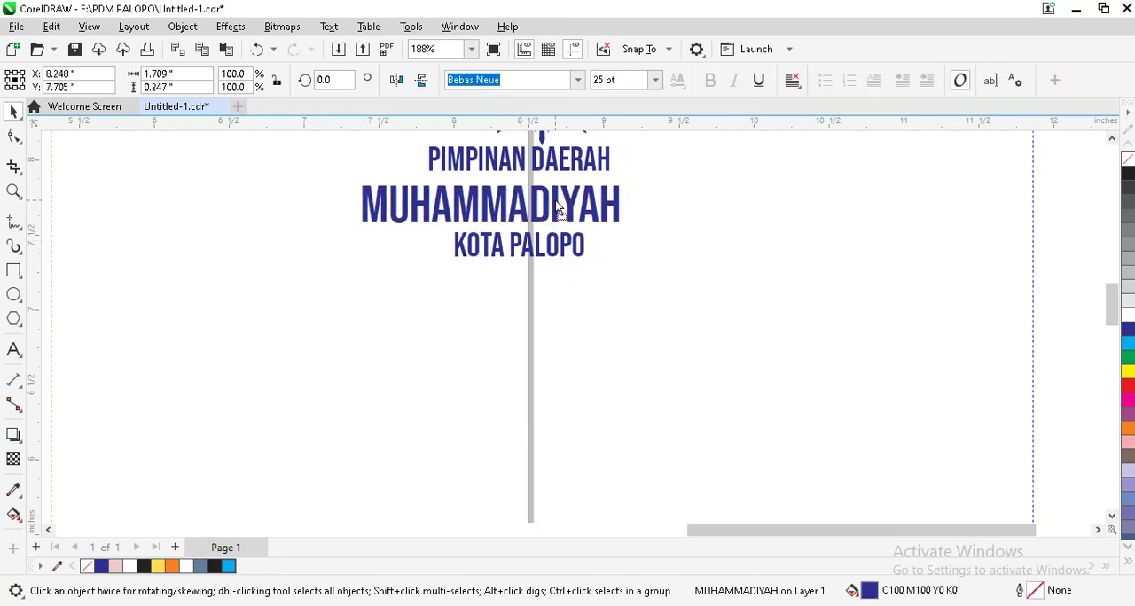
Step: Select all three logo text lines again, align their horizontal centers and even out their vertical spacing
shift+click(557, 249)
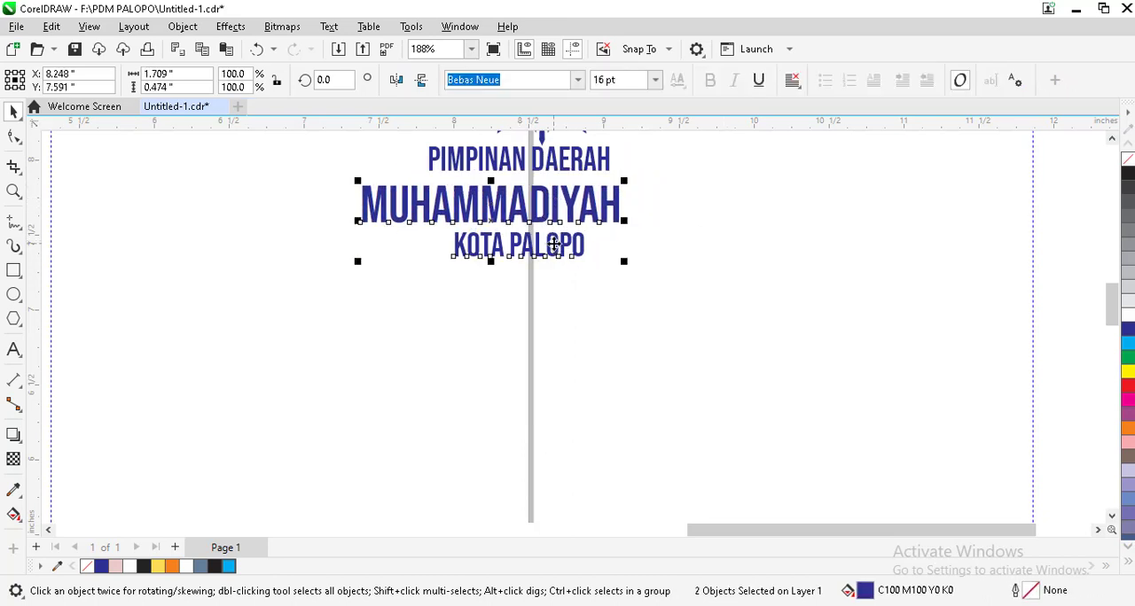
shift+click(548, 160)
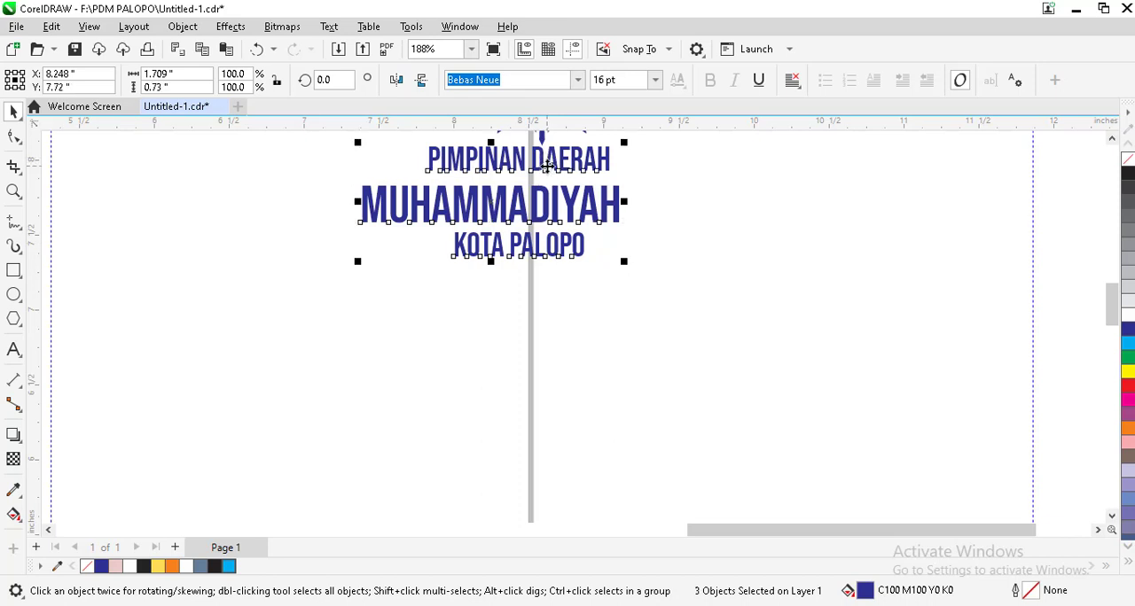
key(c)
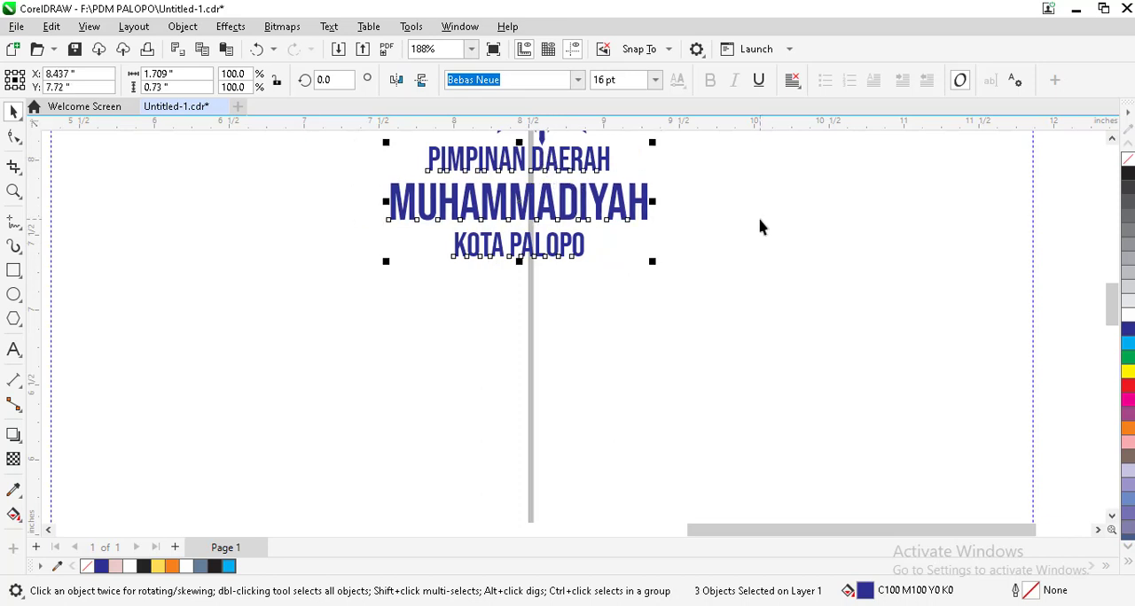
click(533, 471)
Step: Select the KOTA PALOPO, MUHAMMADIYAH and PIMPINAN DAERAH lines together with the square and center the text horizontally in it
scroll(501, 253, up, 1)
scroll(501, 253, up, 1)
click(503, 244)
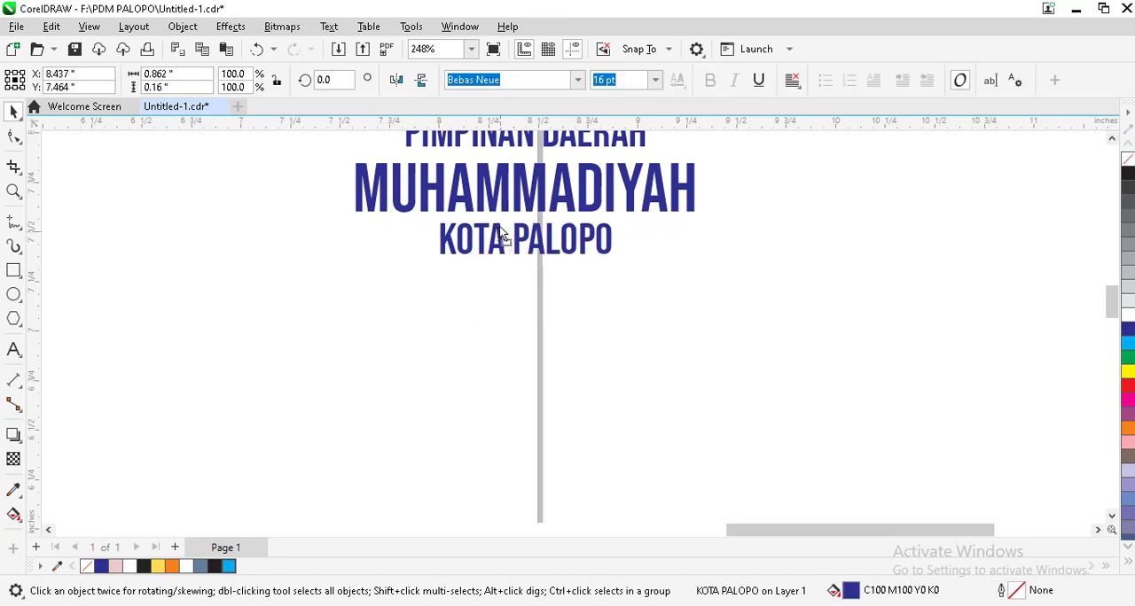
shift+click(497, 202)
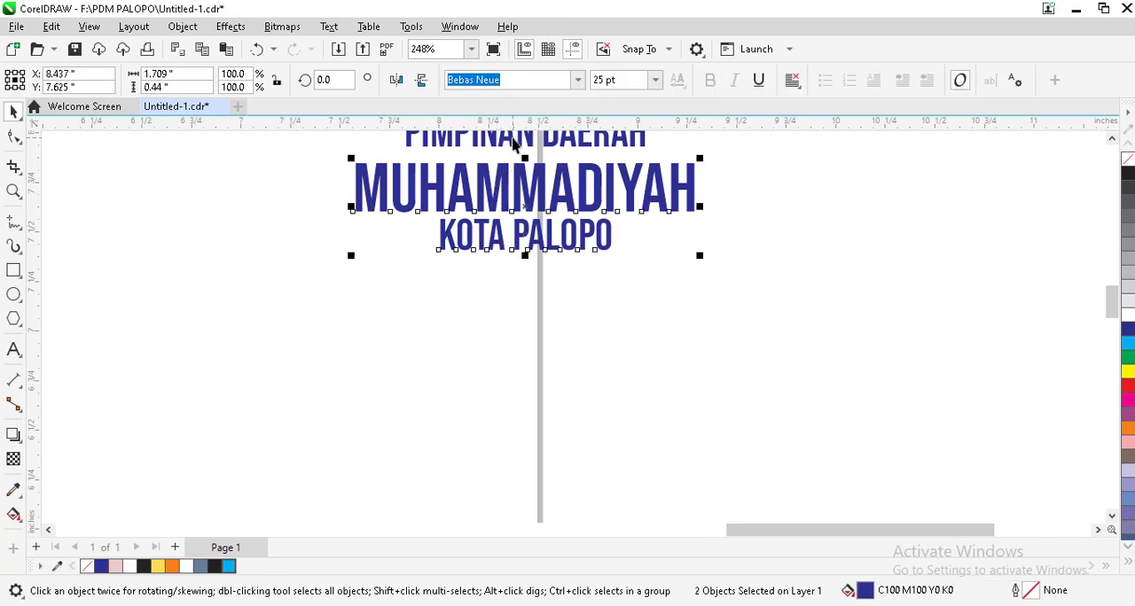
shift+click(513, 144)
scroll(539, 263, down, 3)
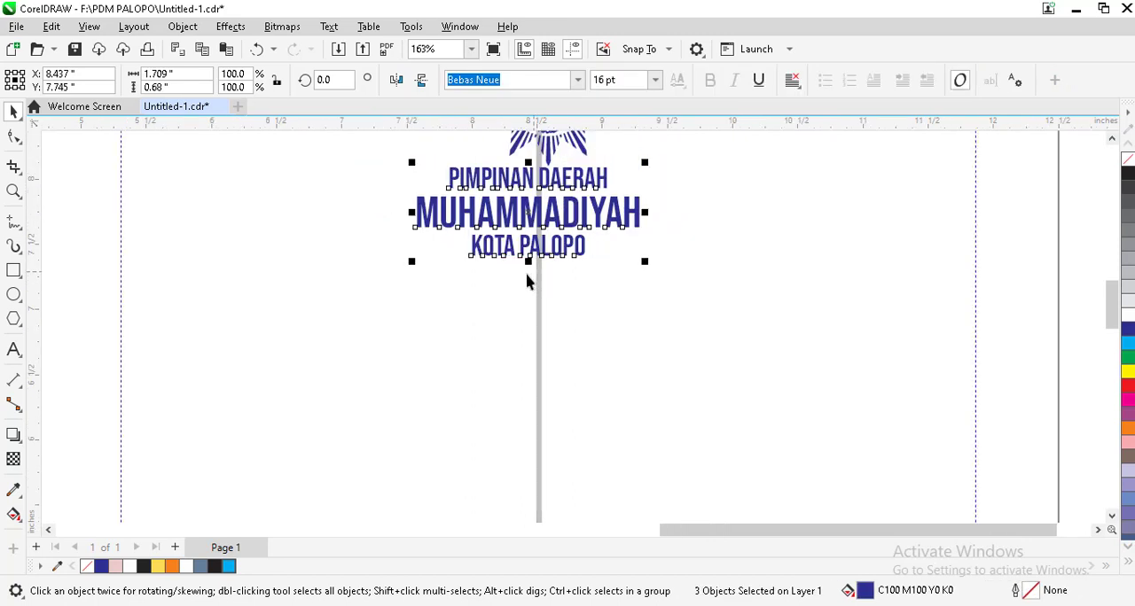
scroll(527, 281, down, 4)
click(912, 195)
drag(911, 195, 458, 334)
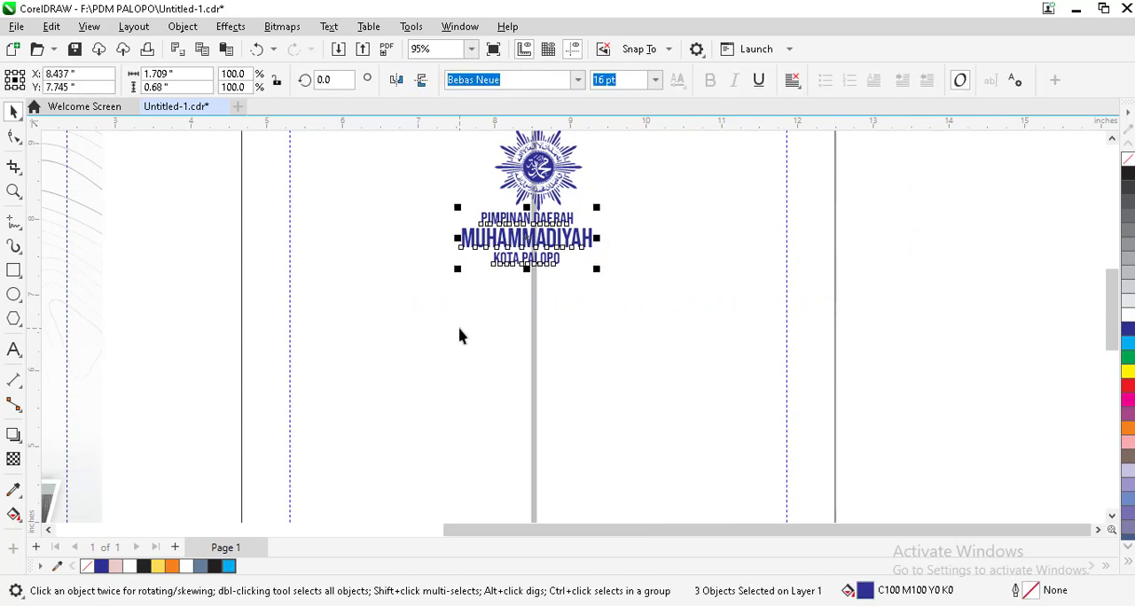
shift+click(461, 333)
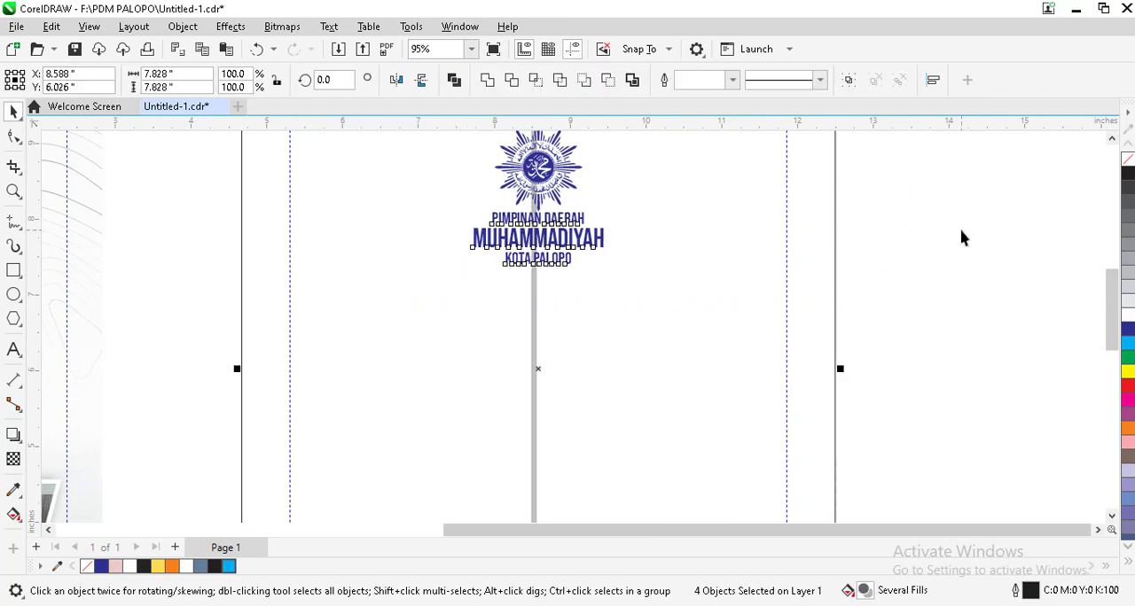
Step: Move the three logo text lines together slightly down beneath the emblem, leaving them deselected
drag(943, 211, 387, 312)
scroll(525, 230, up, 2)
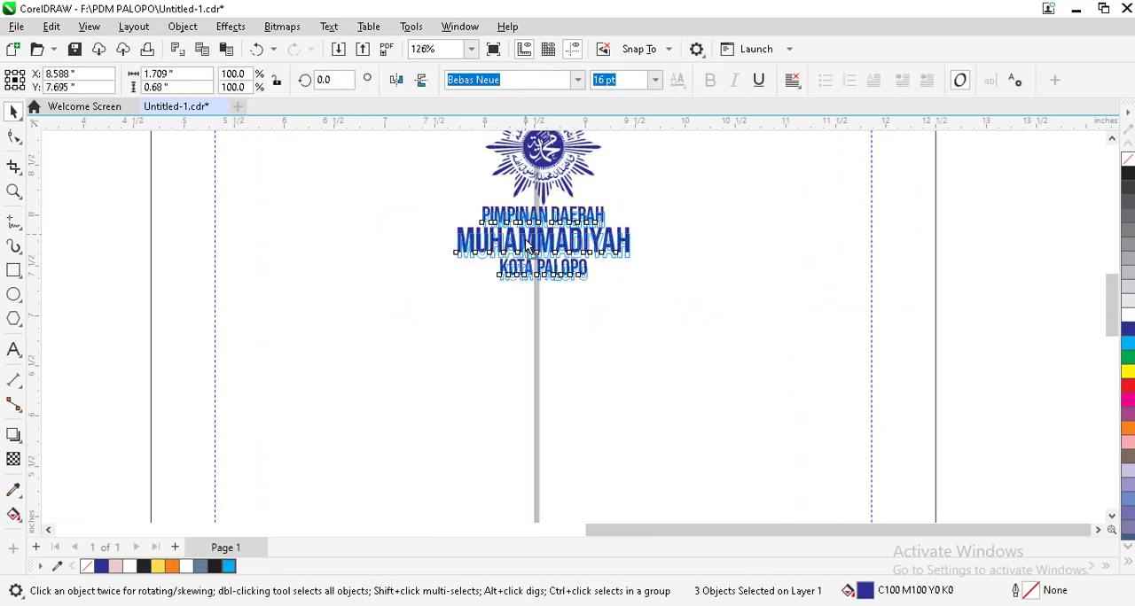
scroll(527, 230, down, 3)
key(Escape)
scroll(496, 241, down, 4)
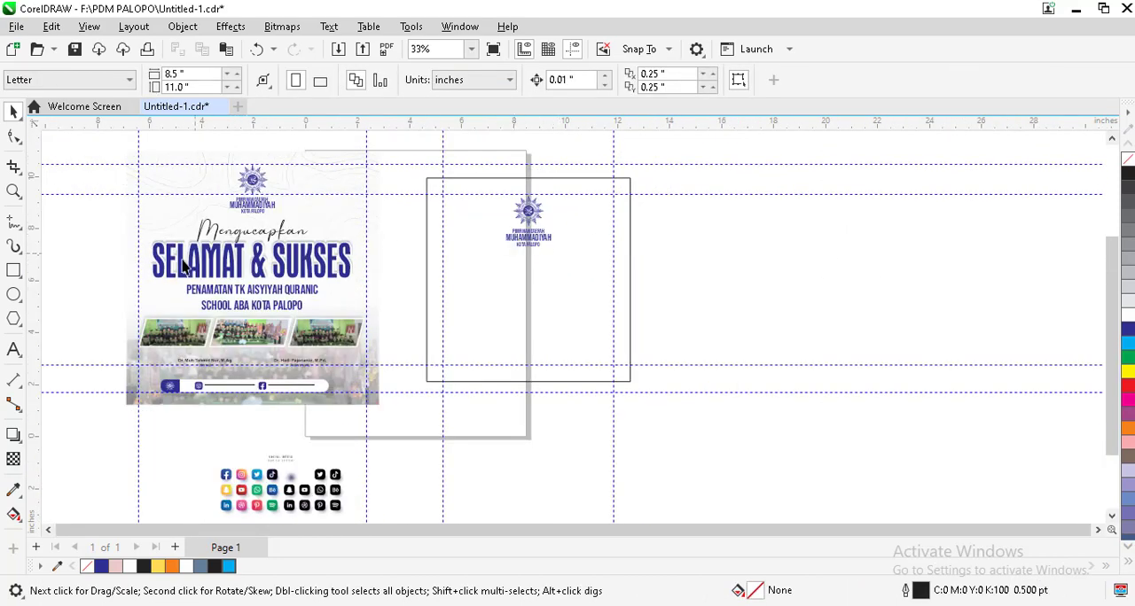
Step: Examine the Mengucapkan script line and the outlined SELAMAT & SUKSES heading in the finished poster, including its contour and shadow
click(227, 239)
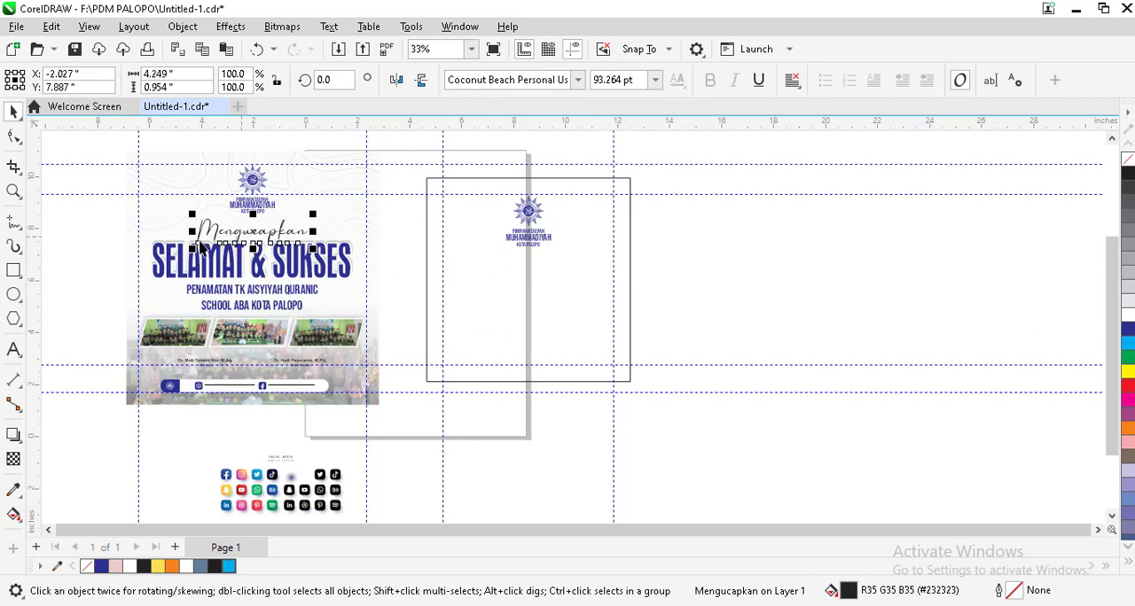
drag(84, 214, 153, 211)
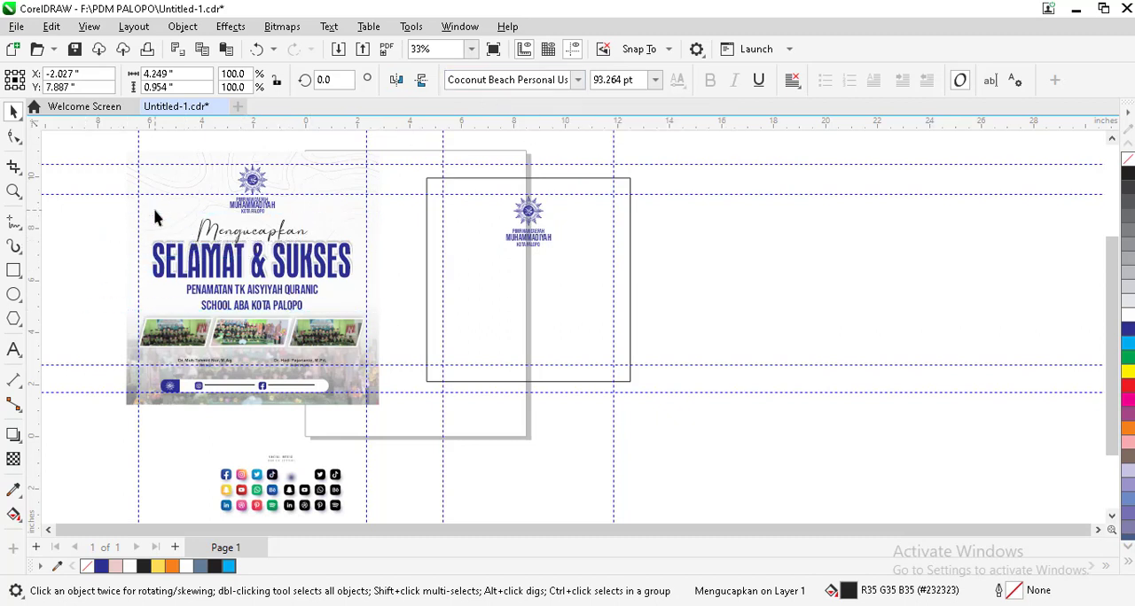
click(171, 268)
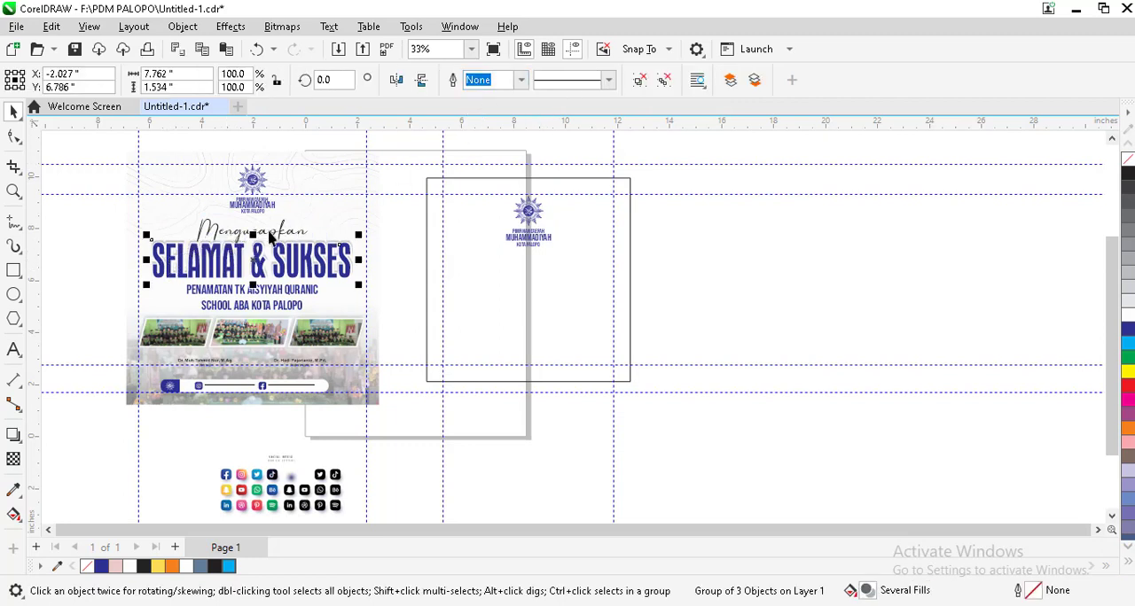
click(116, 236)
scroll(165, 253, up, 5)
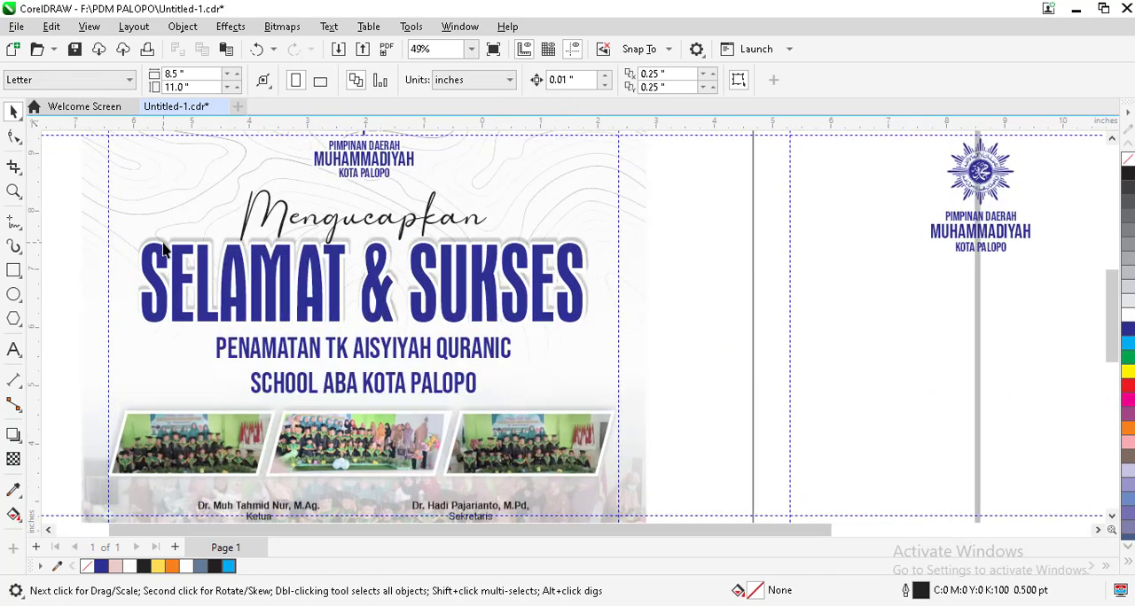
scroll(625, 257, down, 2)
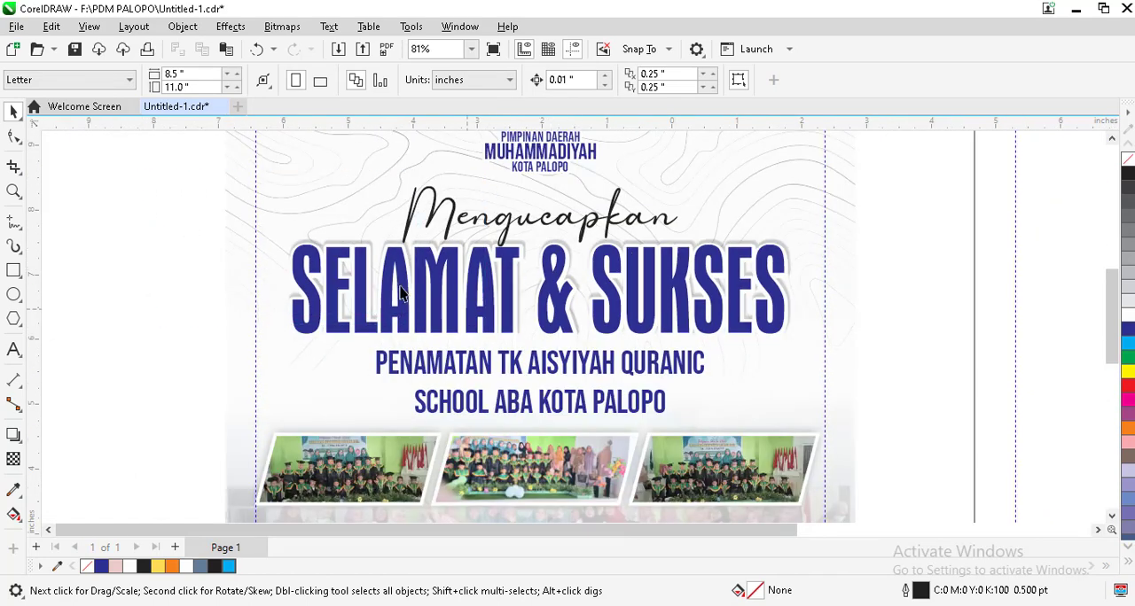
click(371, 259)
scroll(362, 255, up, 1)
scroll(362, 254, up, 3)
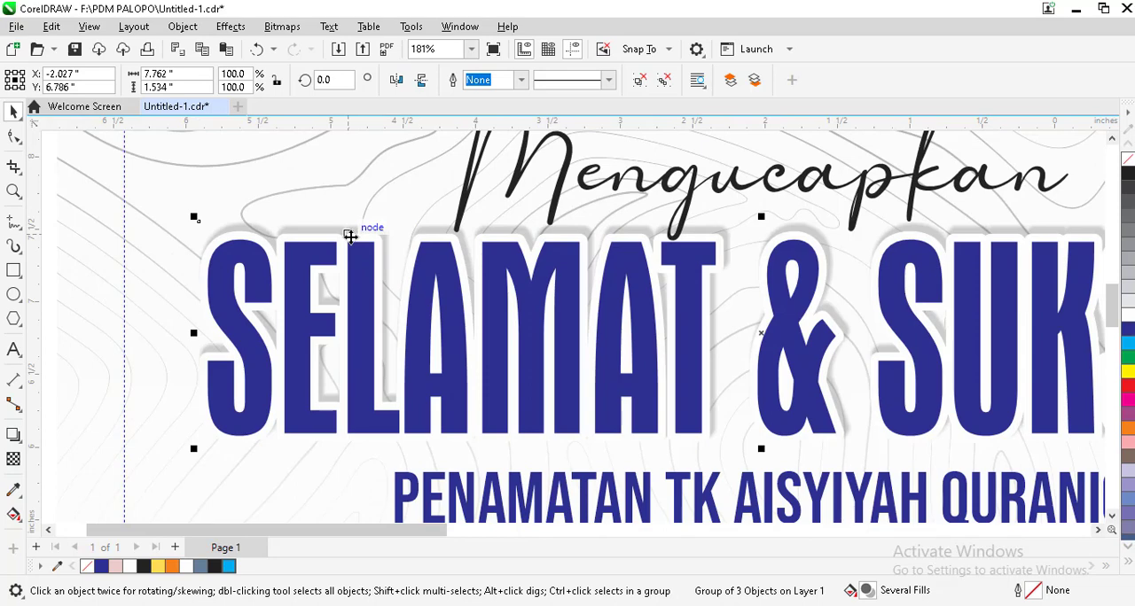
scroll(346, 239, down, 3)
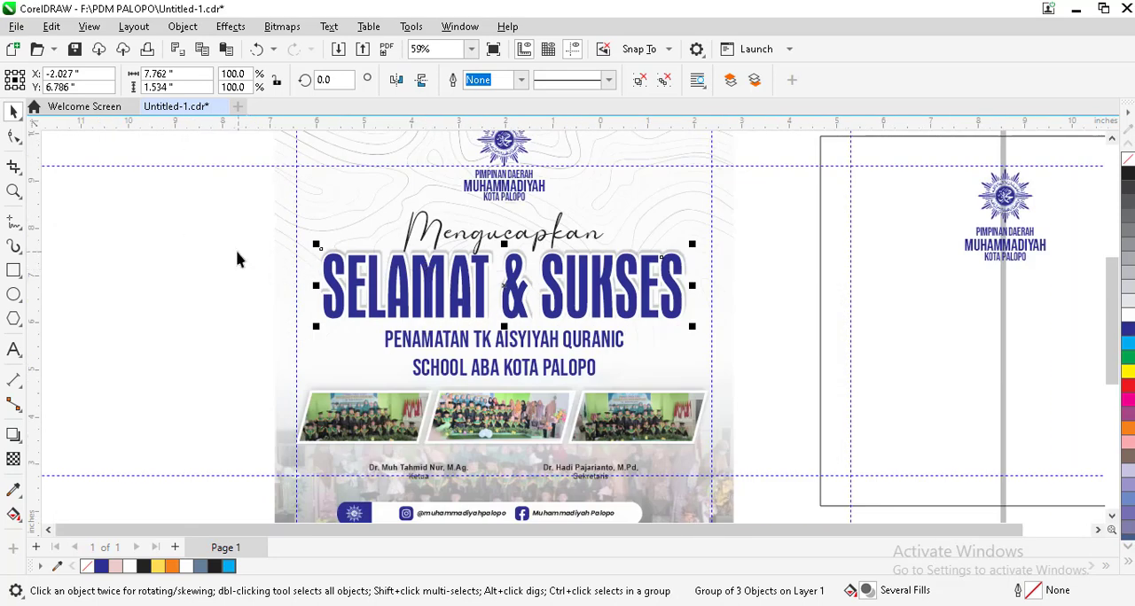
click(42, 324)
Step: Add the text "selamat" in the empty area beside the finished poster and set its font to Aurora Cn BT
click(13, 349)
click(142, 338)
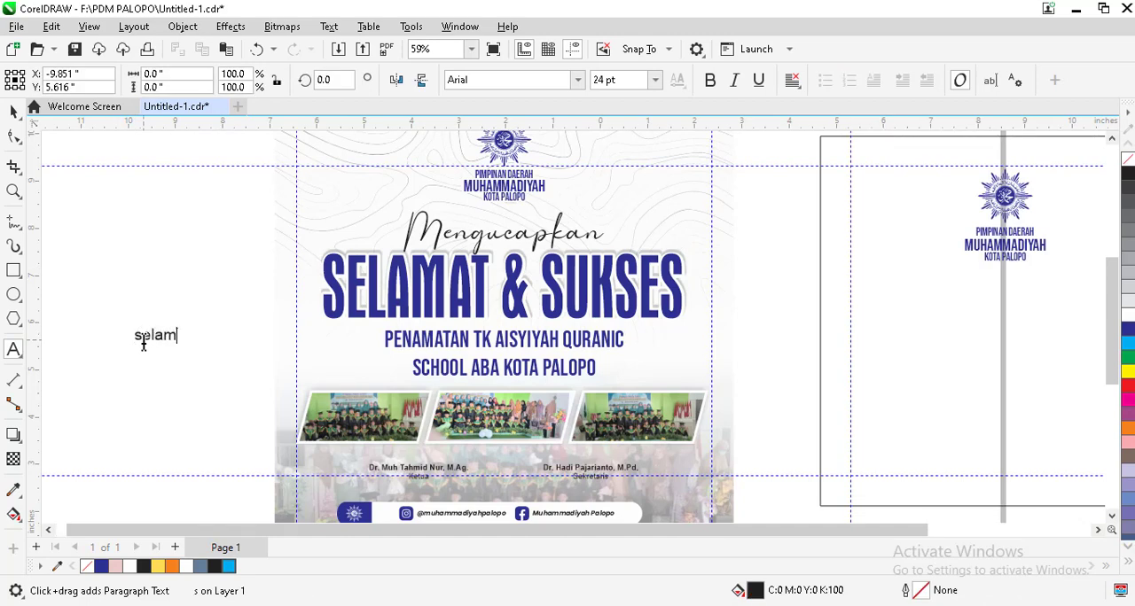
key(ctrl+a)
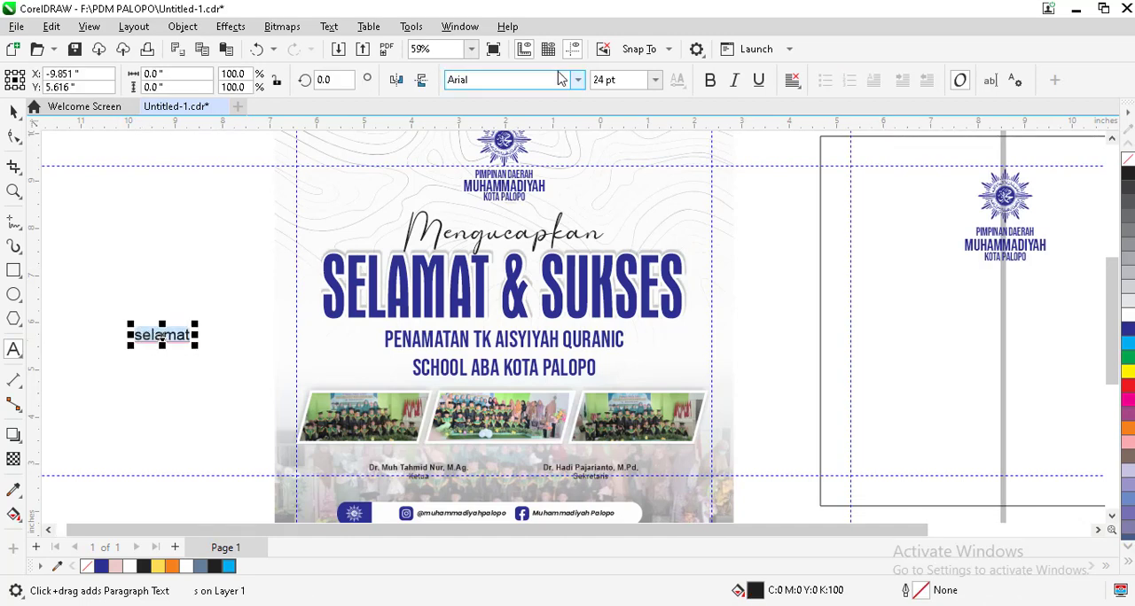
click(578, 80)
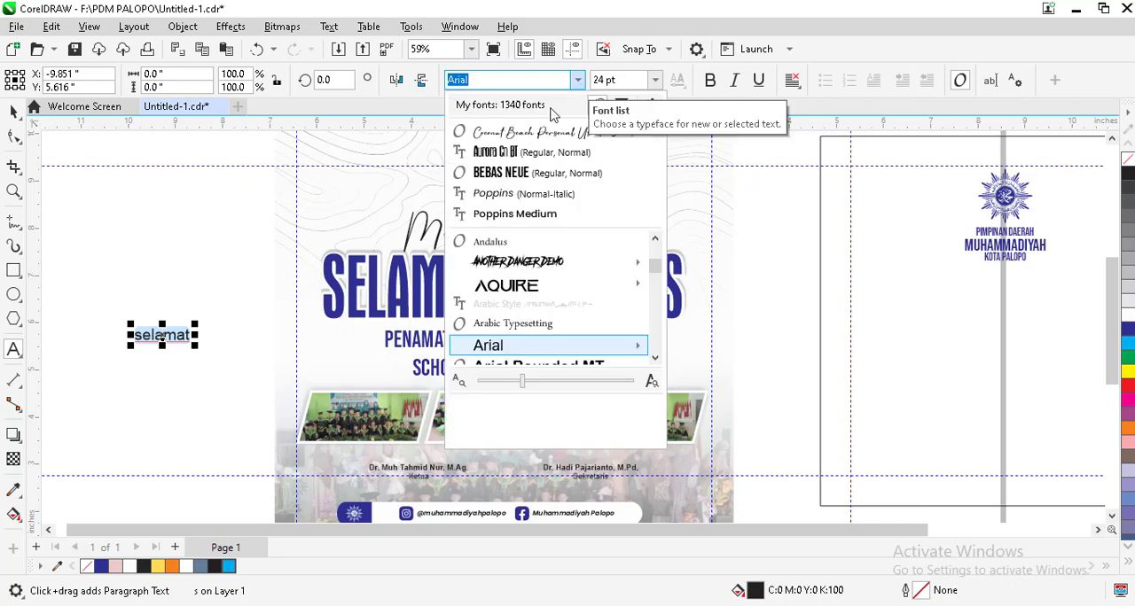
click(526, 153)
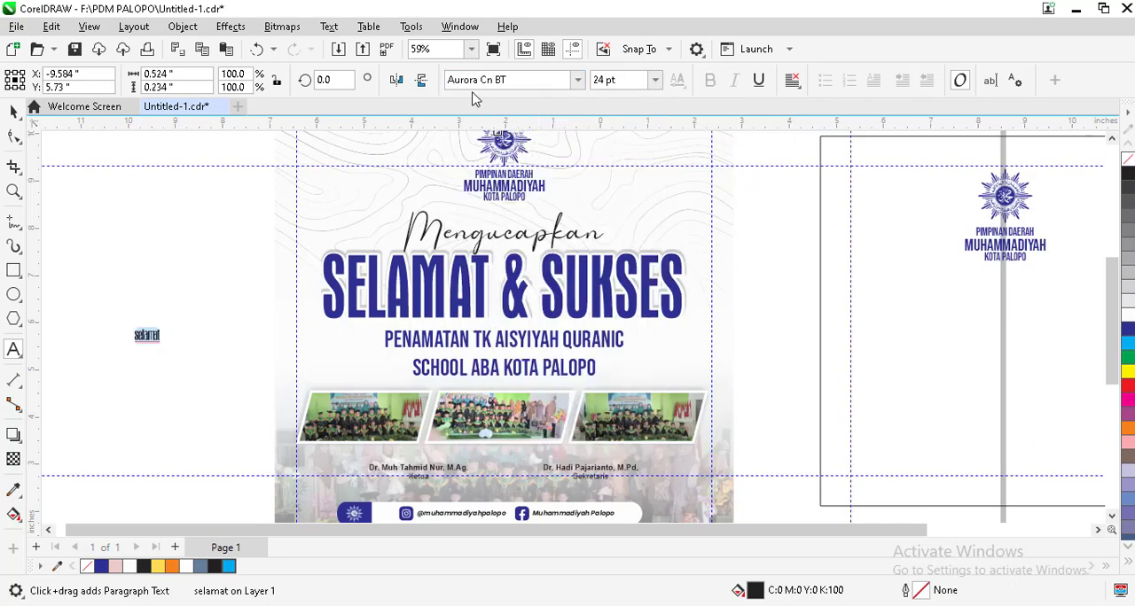
Step: Enlarge the selamat text to about 108 pt and change its case to UPPERCASE
scroll(127, 338, up, 3)
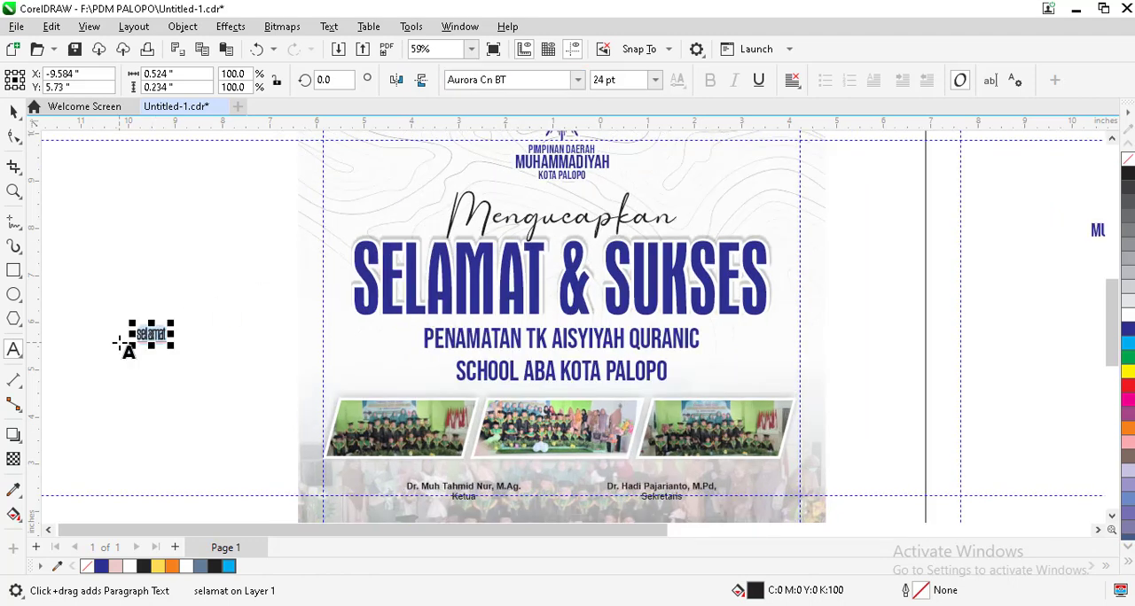
drag(197, 314, 336, 241)
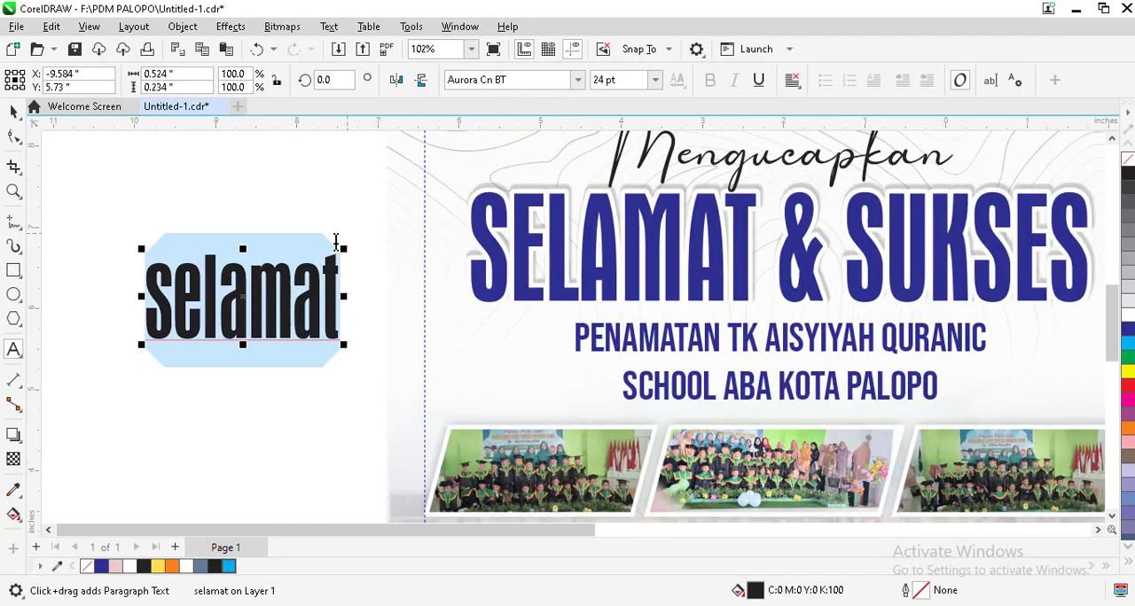
click(213, 355)
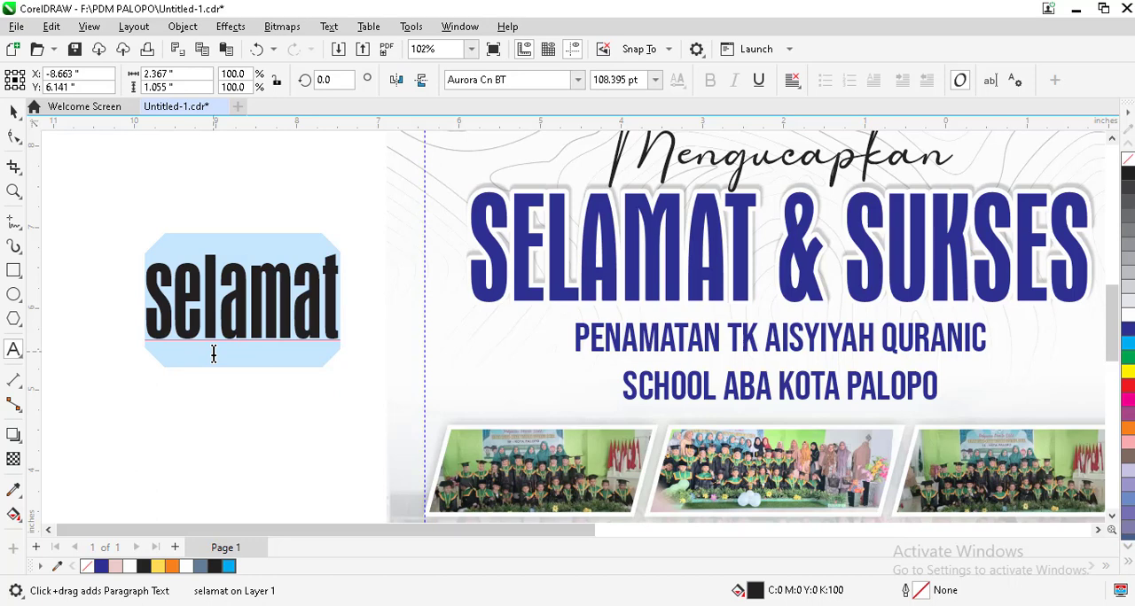
key(shift+F3)
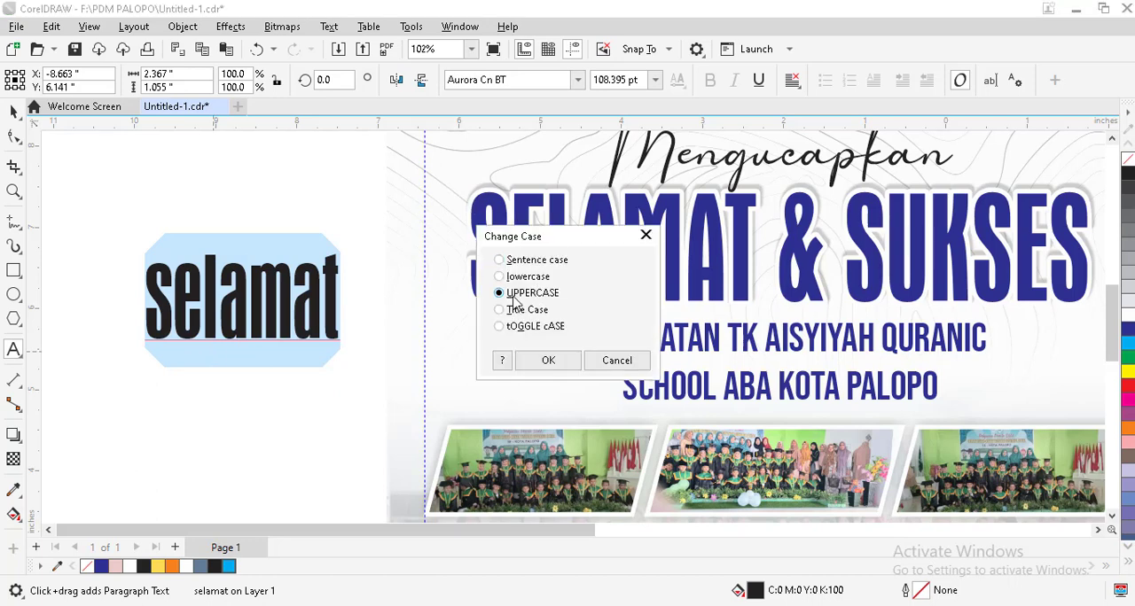
click(542, 360)
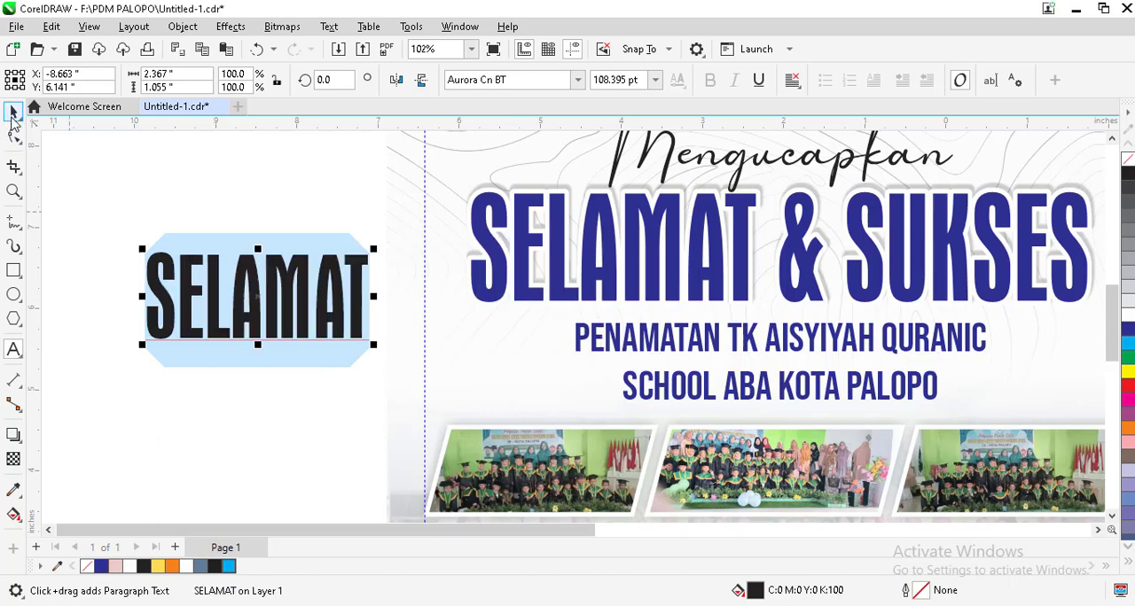
Step: Fill the new SELAMAT text with the dark blue C100 M100 Y0 K0
click(13, 113)
click(155, 235)
click(157, 266)
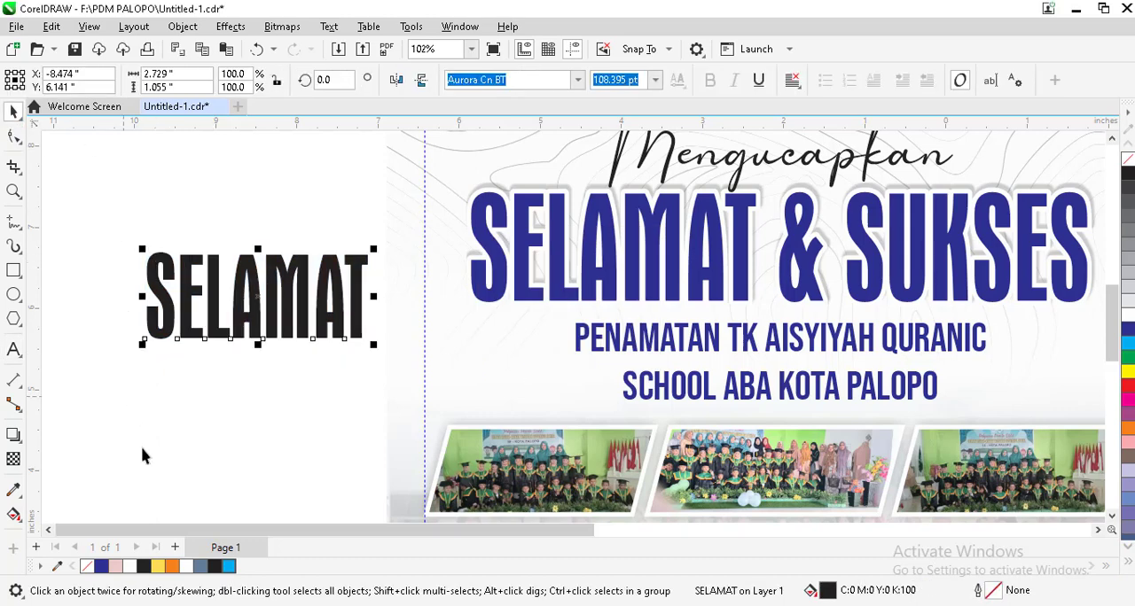
click(101, 566)
key(Escape)
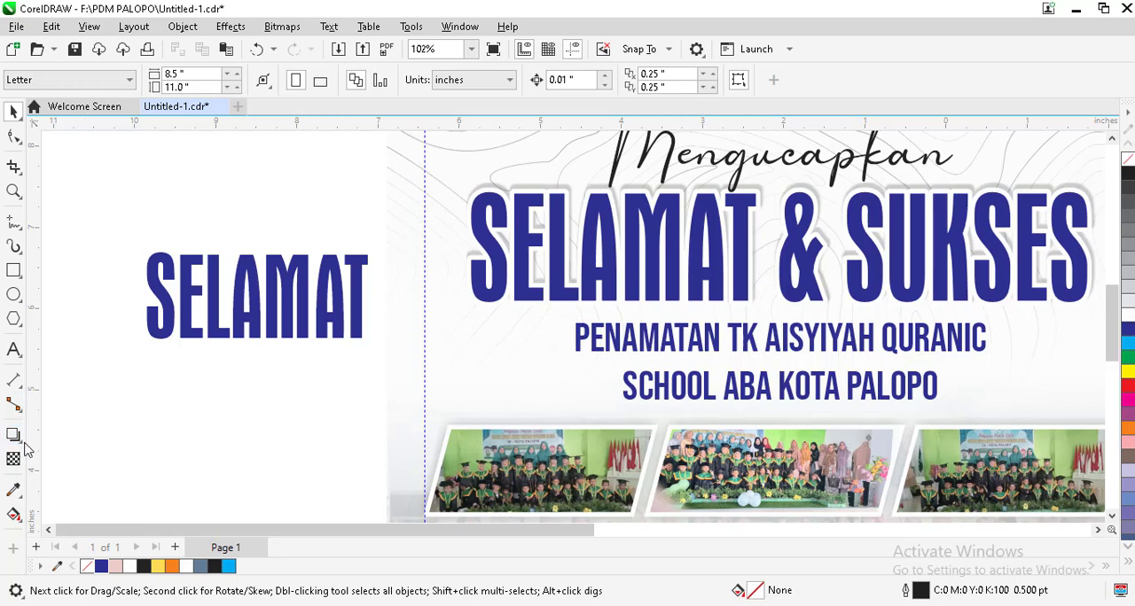
Step: Add a one-step outside contour to the SELAMAT text and reduce its offset to about 0.033 inches
click(23, 448)
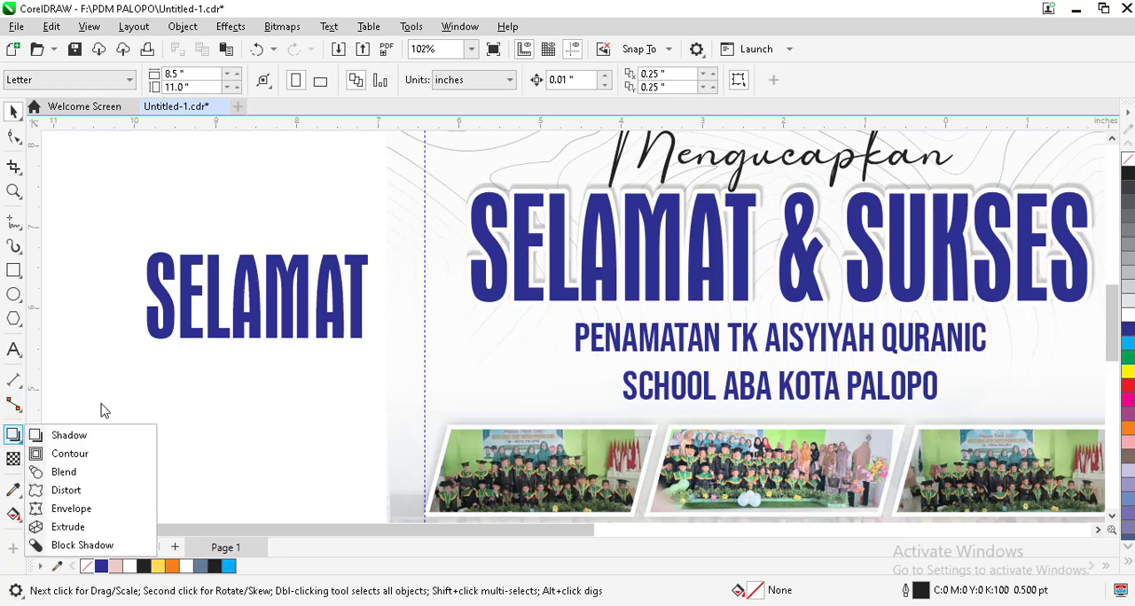
click(67, 453)
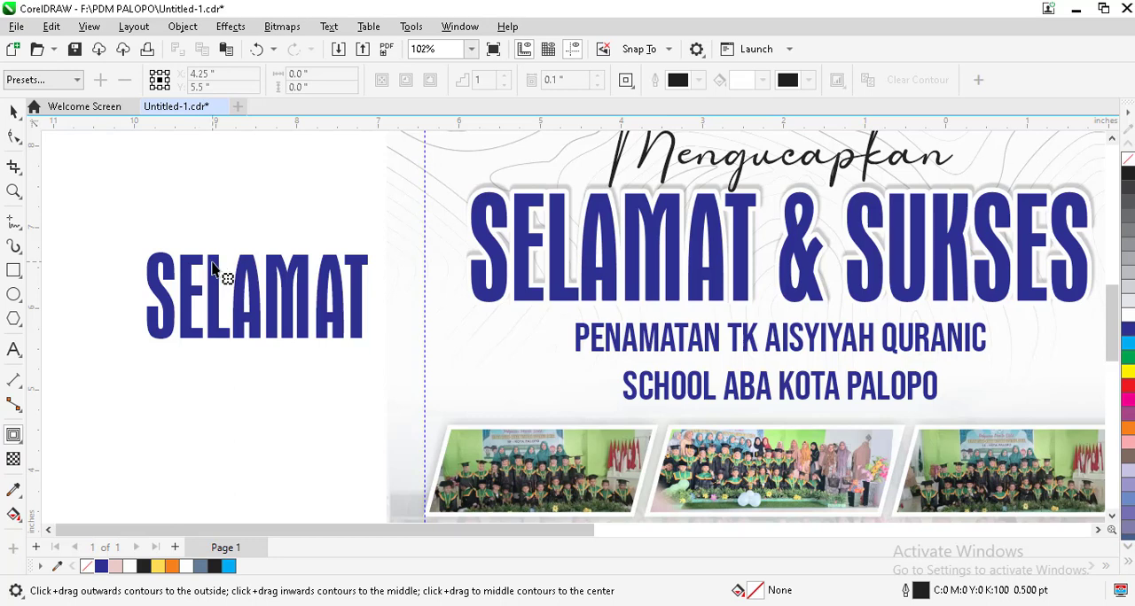
click(224, 277)
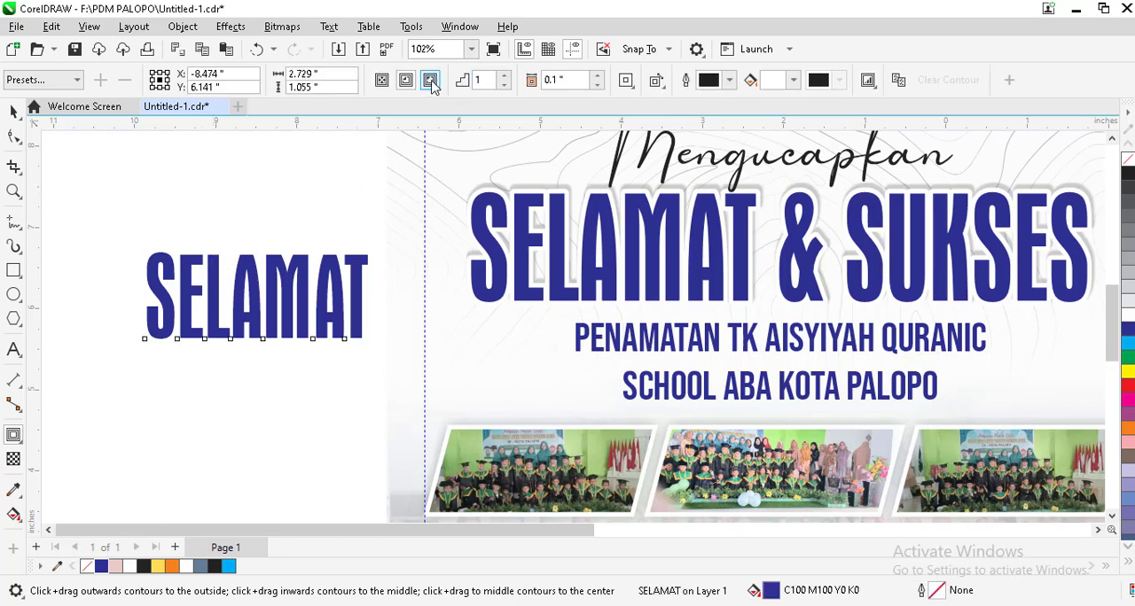
click(431, 81)
scroll(142, 298, up, 3)
scroll(142, 297, up, 2)
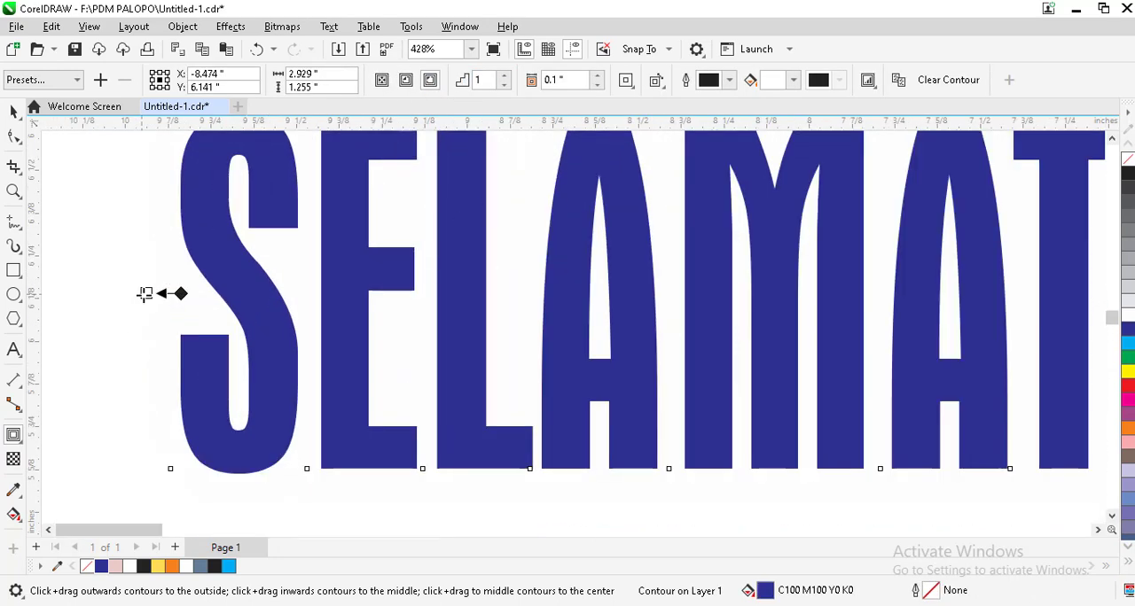
drag(147, 293, 192, 296)
key(space)
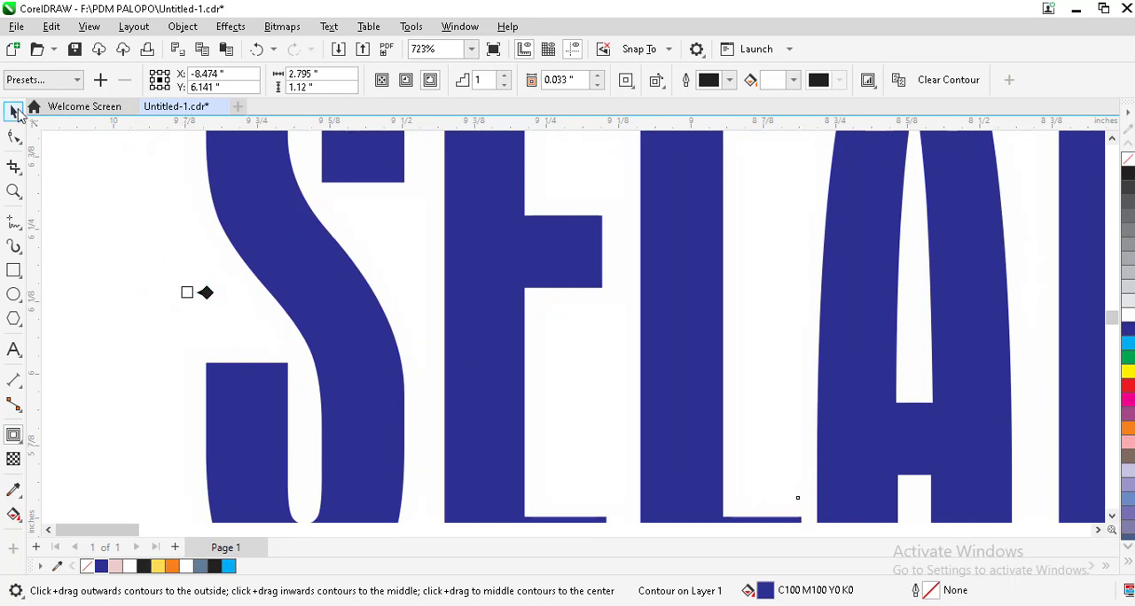
Step: Break the contour apart from the SELAMAT text and fill the separated contour shape with black
scroll(246, 321, down, 1)
scroll(186, 219, down, 2)
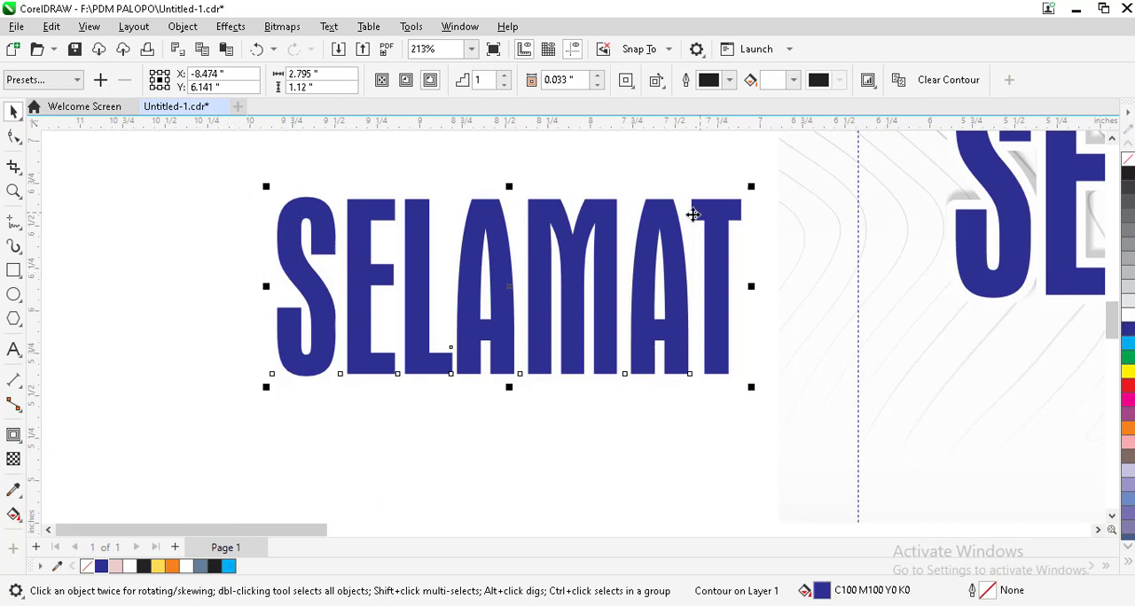
scroll(390, 217, up, 2)
right_click(387, 197)
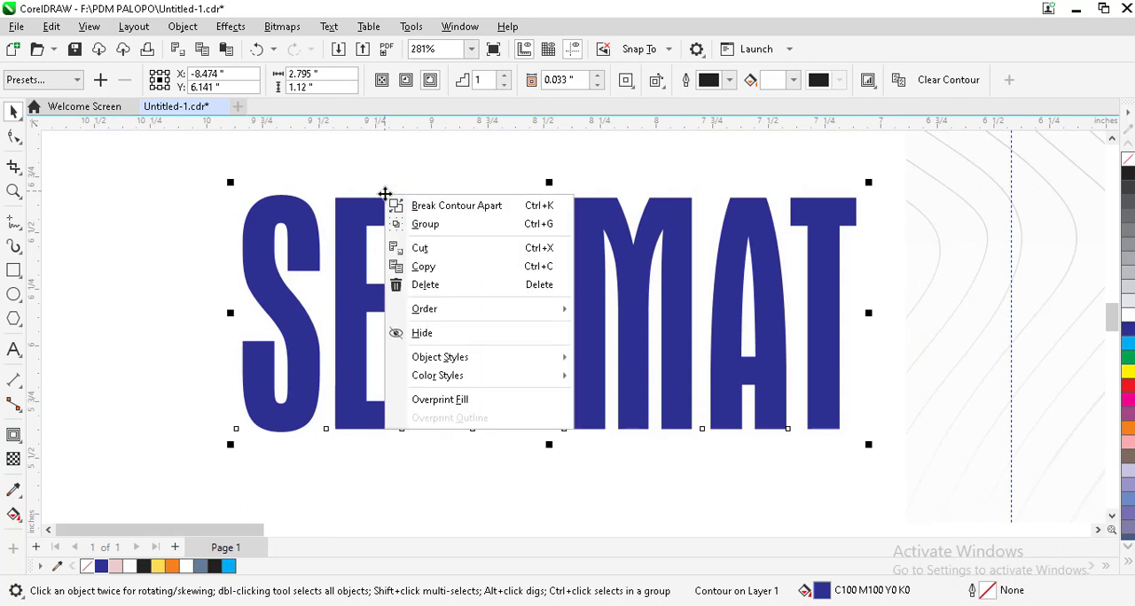
click(457, 206)
click(390, 162)
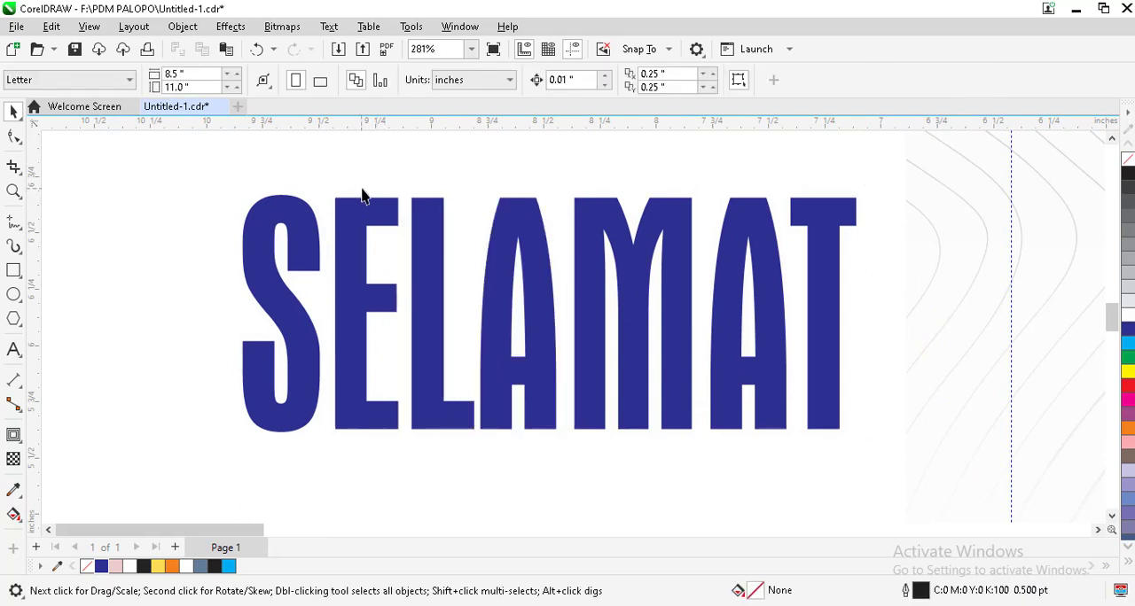
click(378, 197)
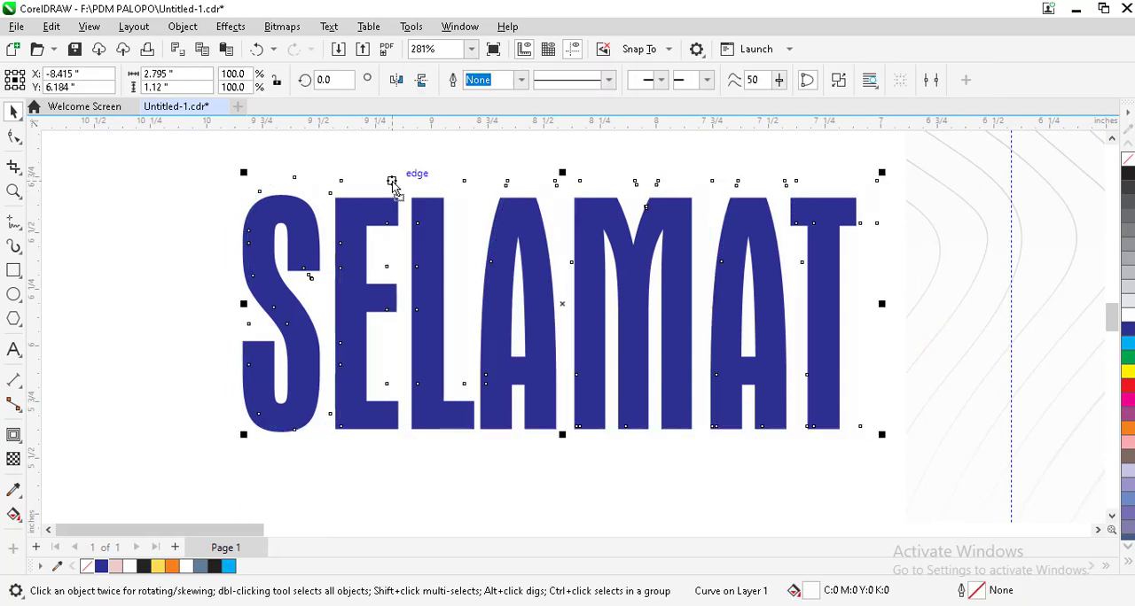
click(214, 565)
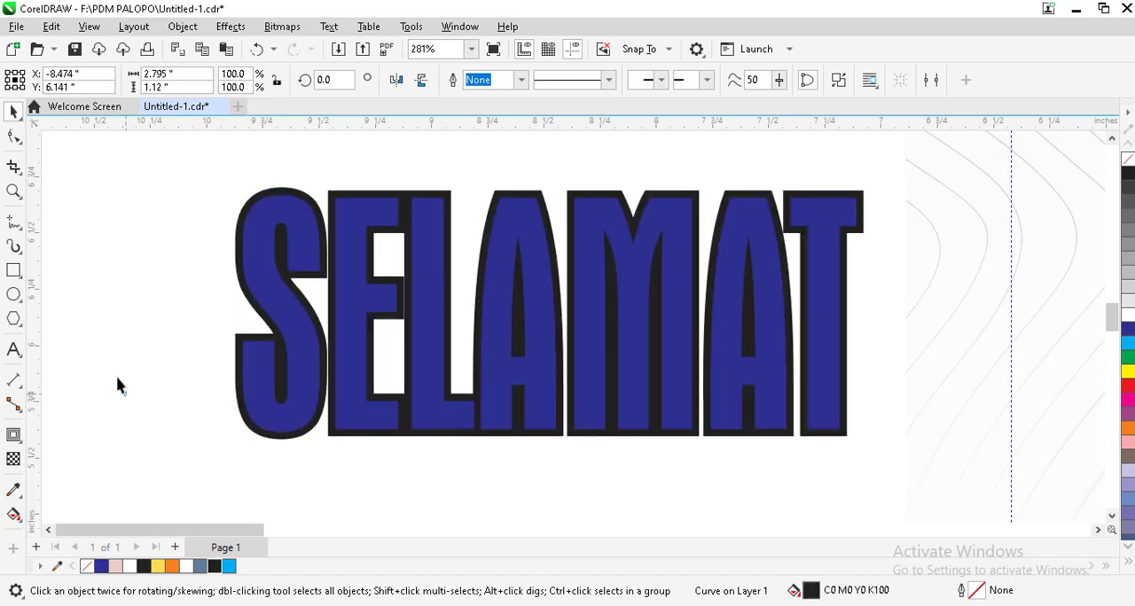
Step: Fill the separated black contour shape behind the SELAMAT text with white
click(117, 380)
scroll(256, 297, down, 1)
scroll(358, 223, up, 1)
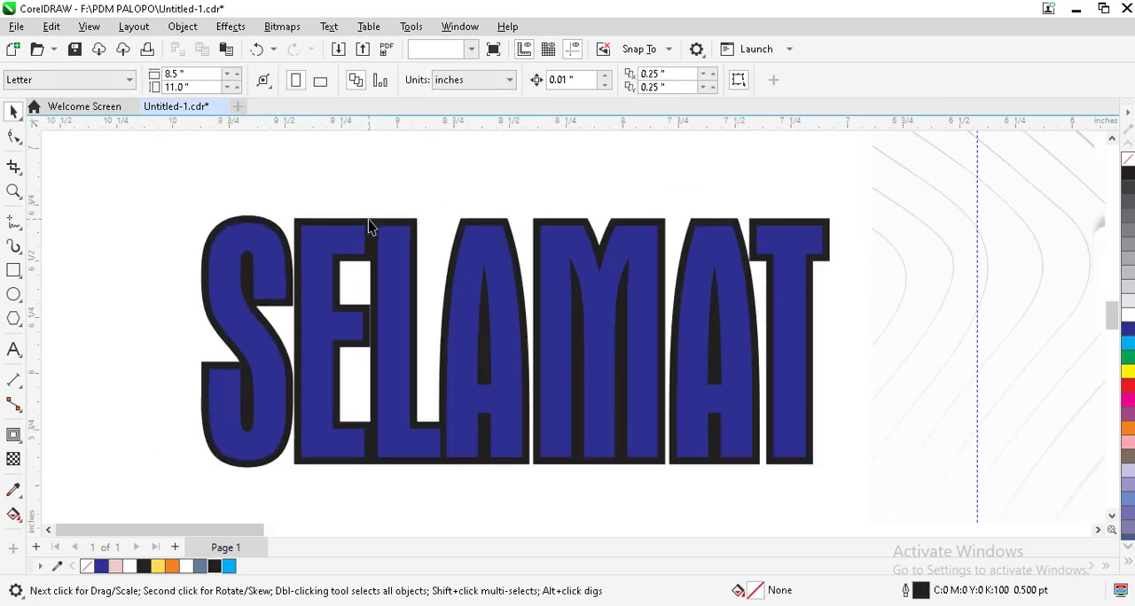
click(368, 220)
key(Delete)
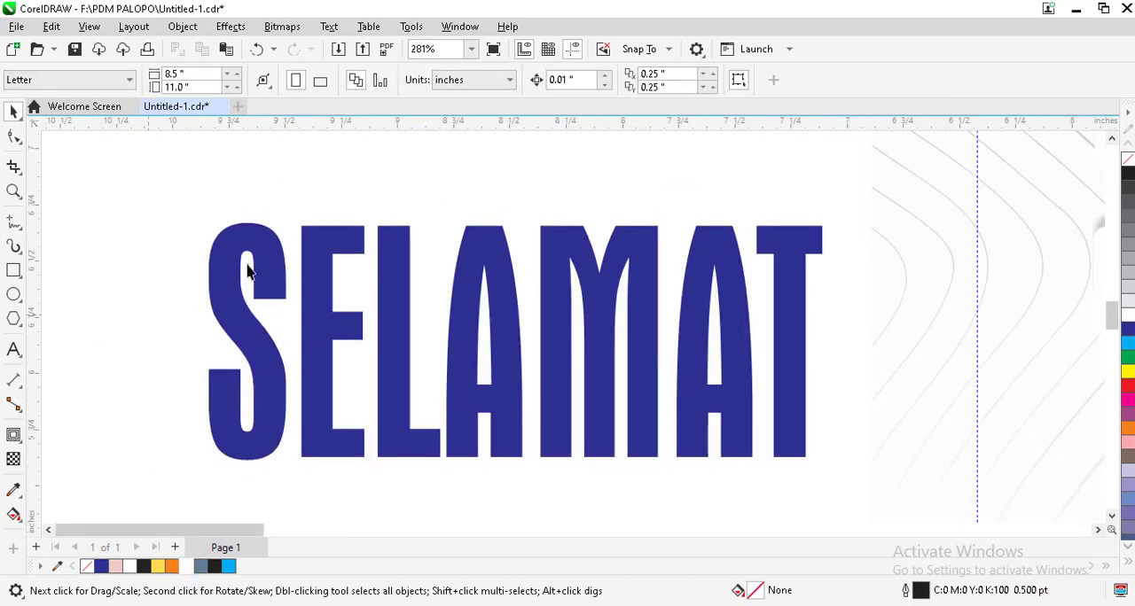
Step: Apply the Small Glow shadow preset to the white contour shape behind SELAMAT
click(274, 238)
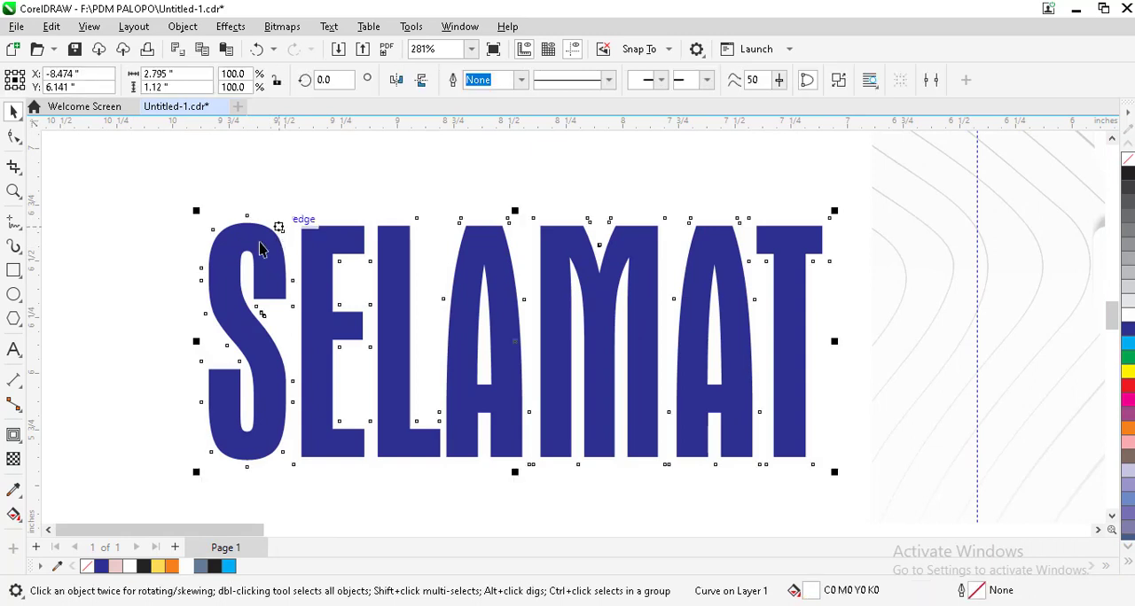
click(19, 439)
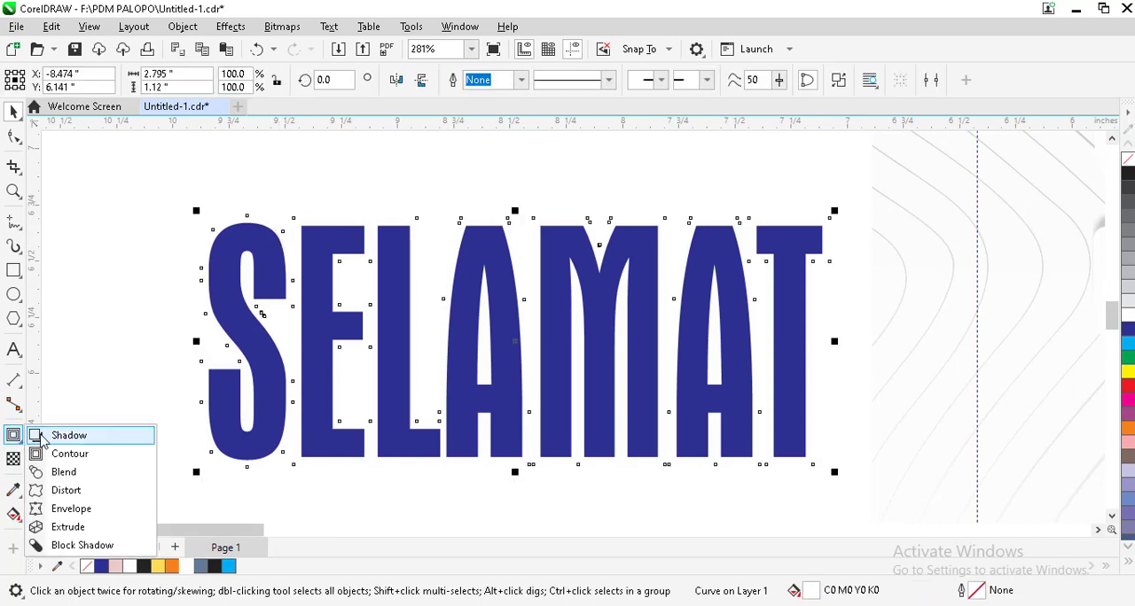
click(65, 434)
click(40, 80)
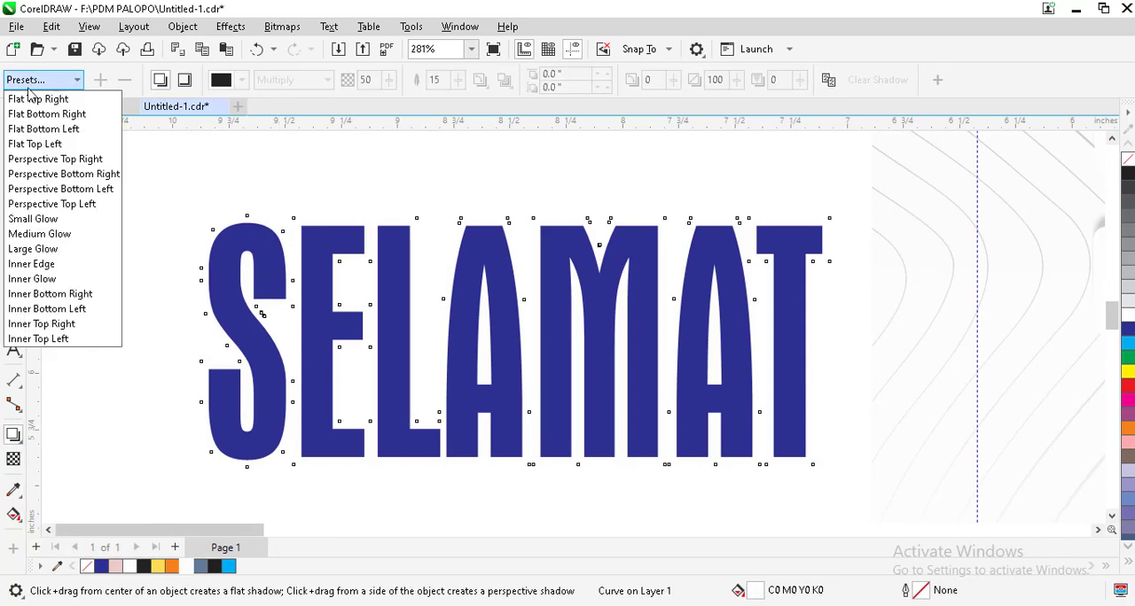
click(32, 219)
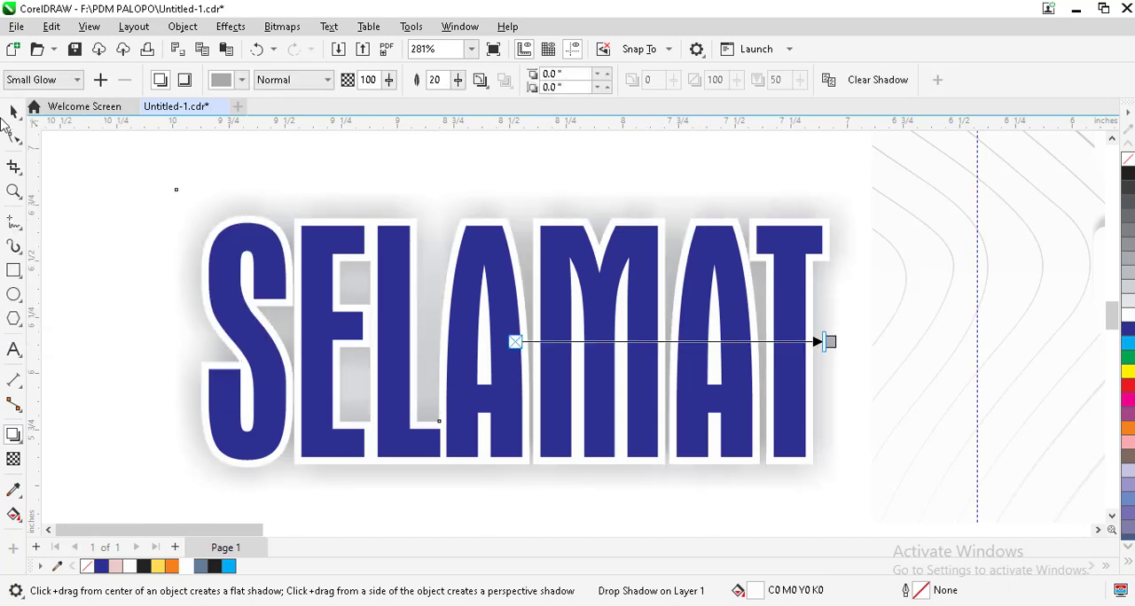
click(14, 113)
click(152, 221)
scroll(223, 236, down, 5)
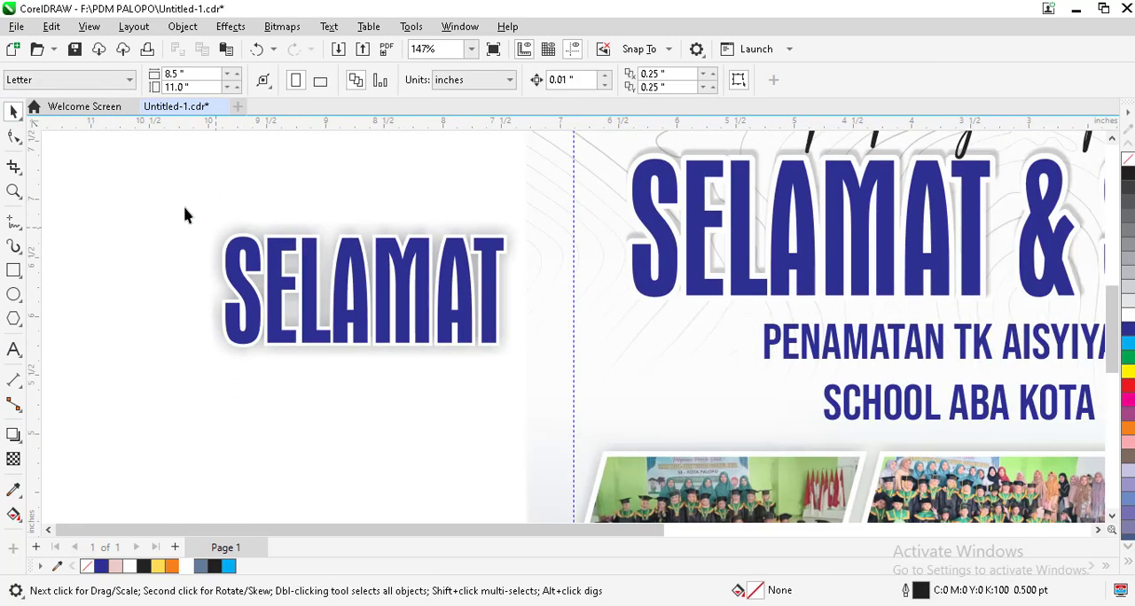
Step: Delete the sample SELAMAT text beside the poster together with its contour and shadow
click(301, 290)
scroll(304, 290, down, 1)
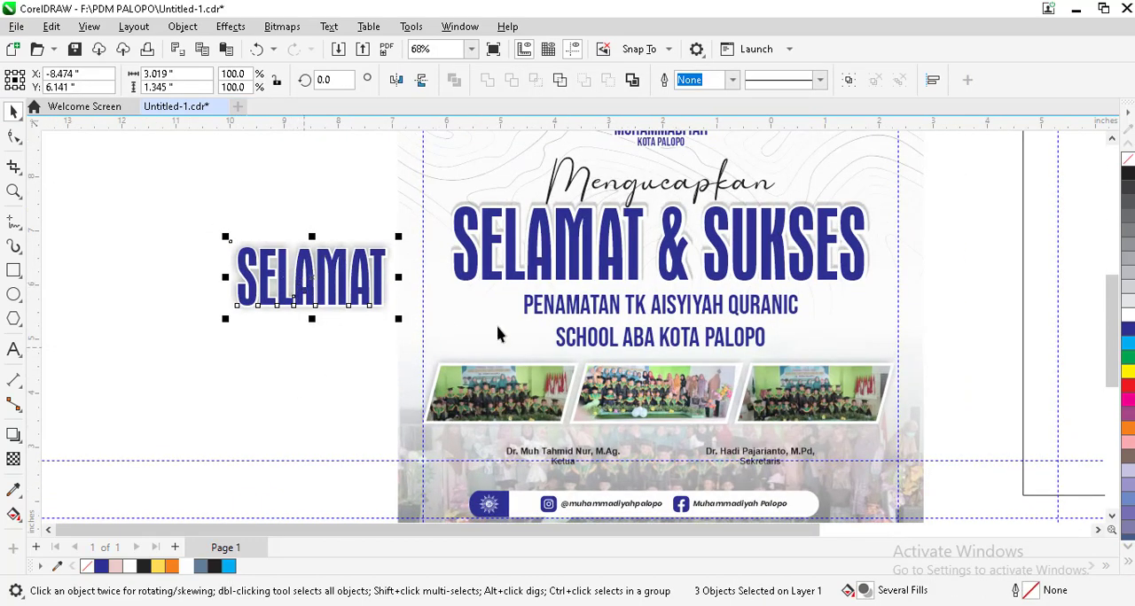
key(Delete)
click(631, 315)
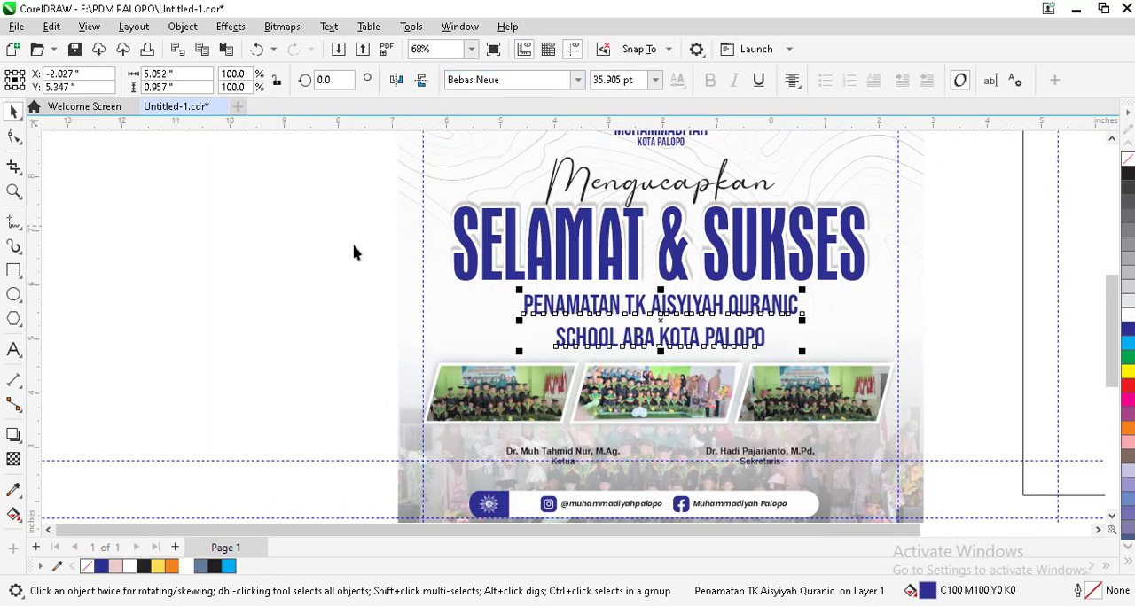
click(199, 264)
scroll(674, 266, down, 5)
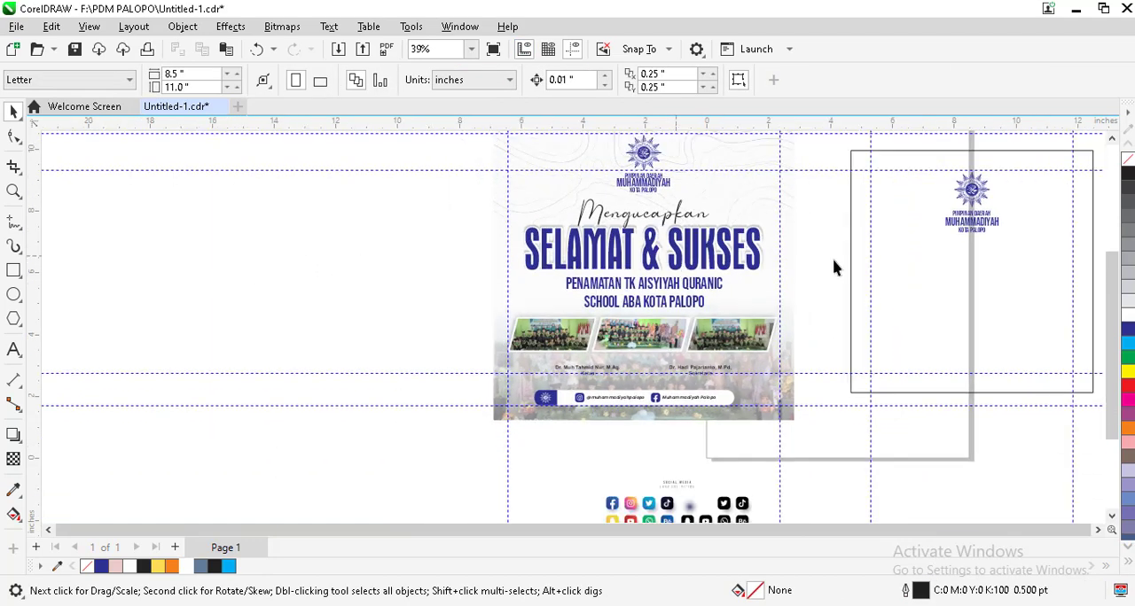
scroll(798, 264, up, 2)
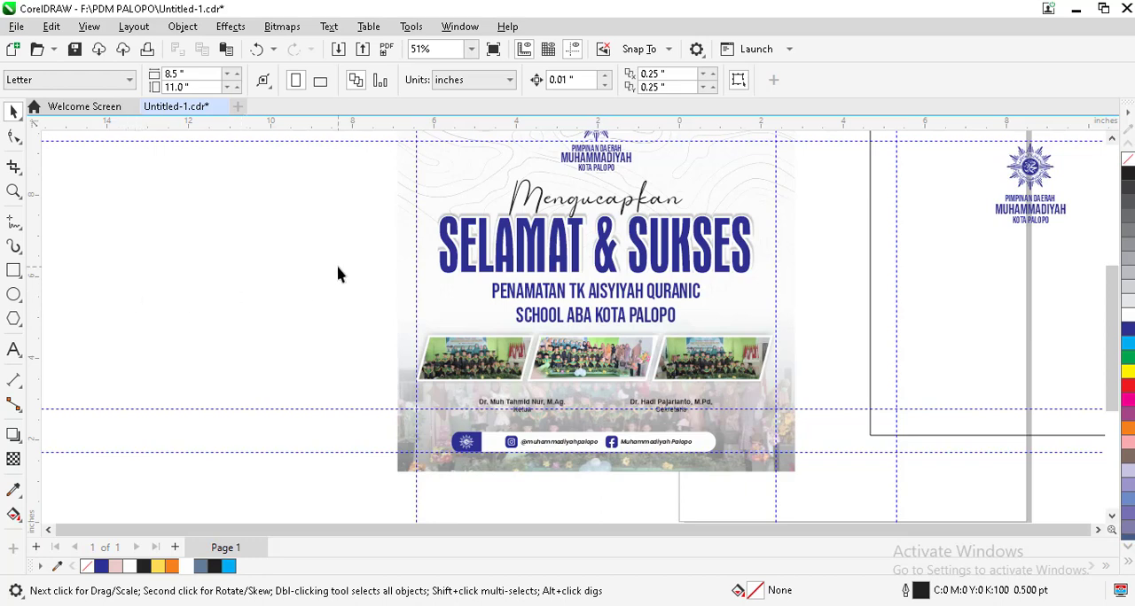
scroll(255, 328, down, 1)
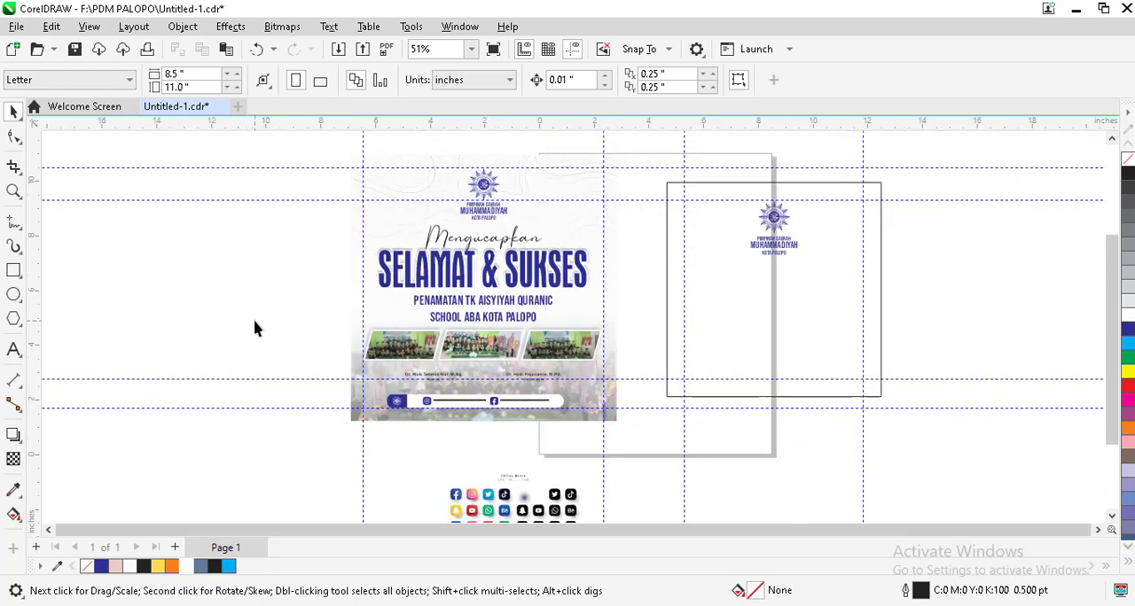
click(787, 330)
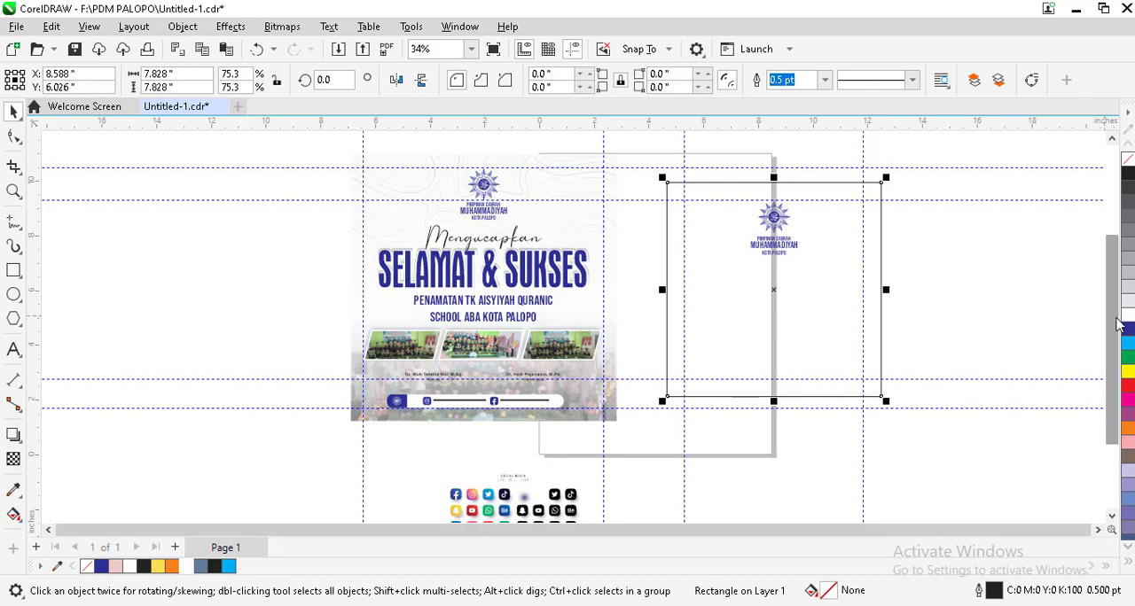
click(967, 293)
click(710, 314)
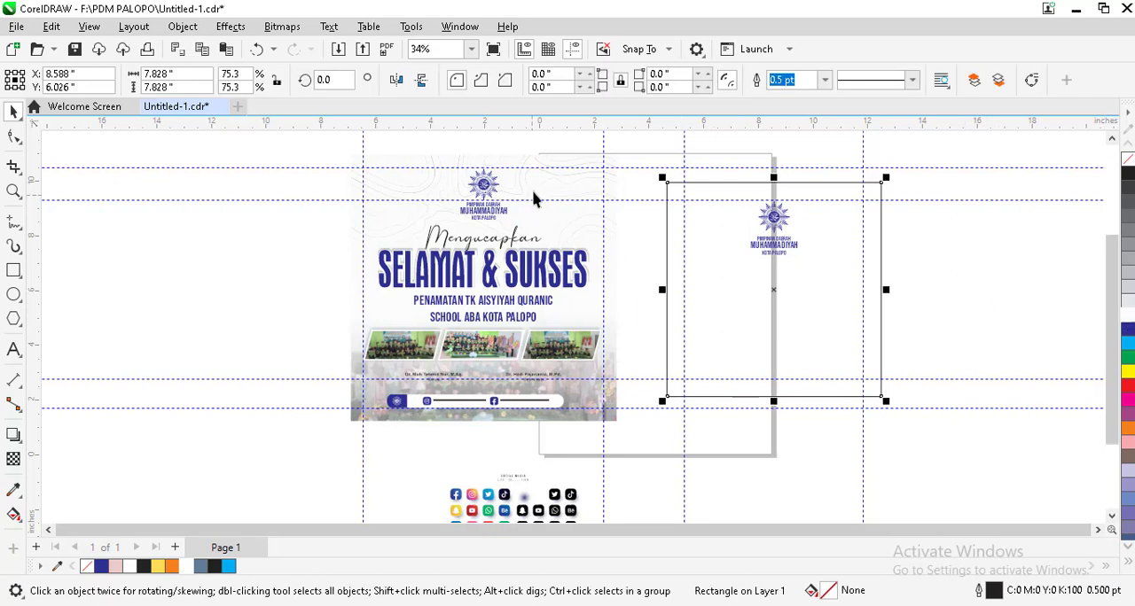
Step: Copy the contour-line pattern group from the finished poster's PowerClip and place the copy beside the empty square frame
click(533, 197)
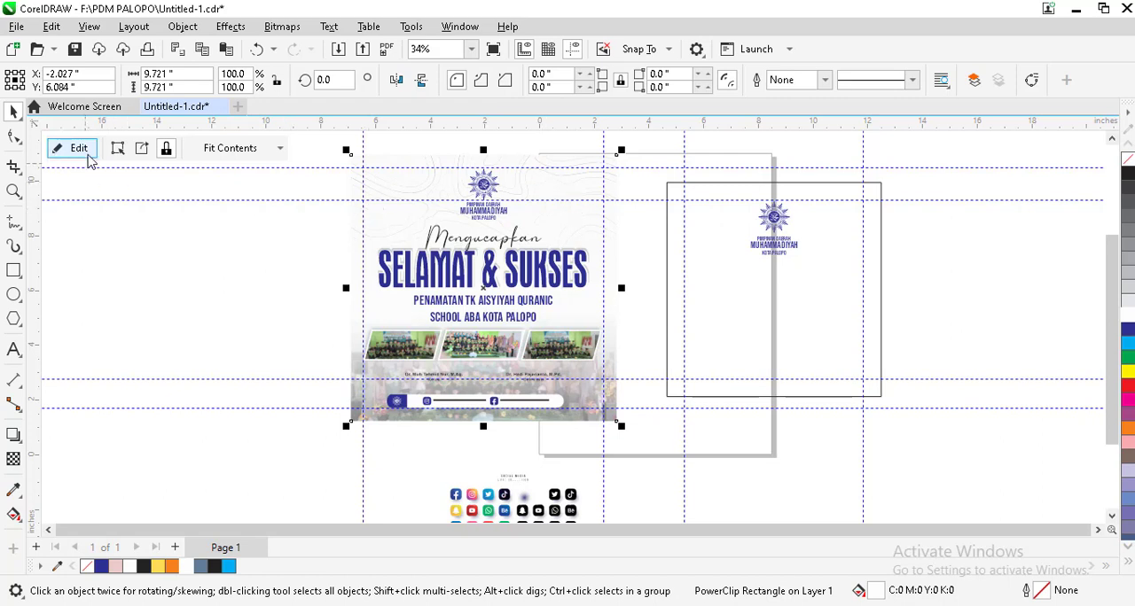
click(88, 155)
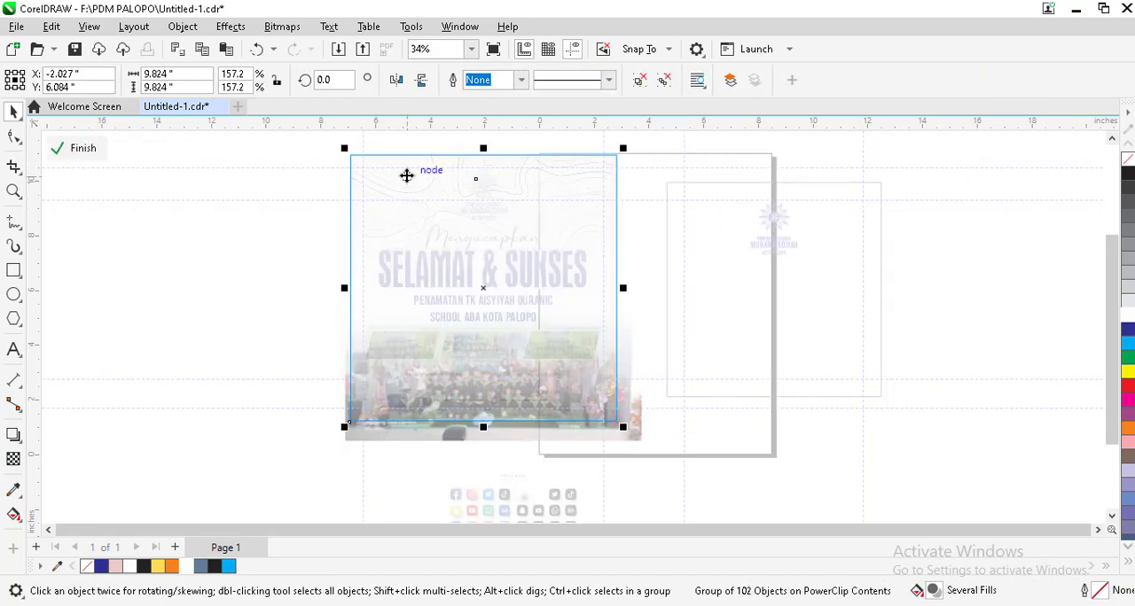
click(60, 149)
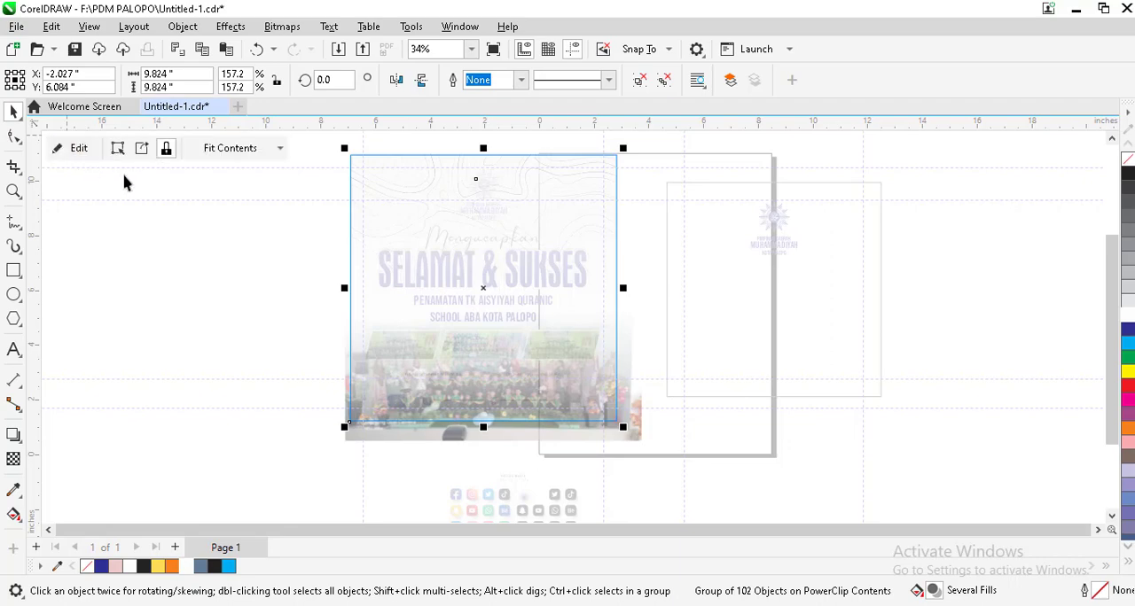
scroll(443, 221, down, 2)
drag(435, 220, 905, 260)
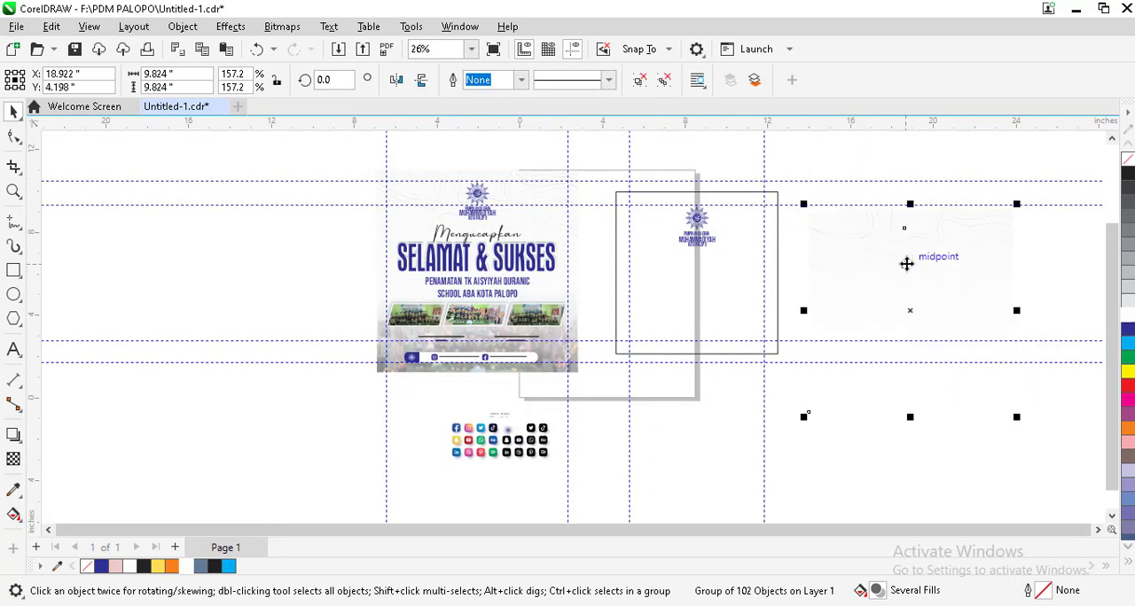
Step: PowerClip the copied contour-line pattern inside the square frame behind the logo
scroll(905, 260, up, 4)
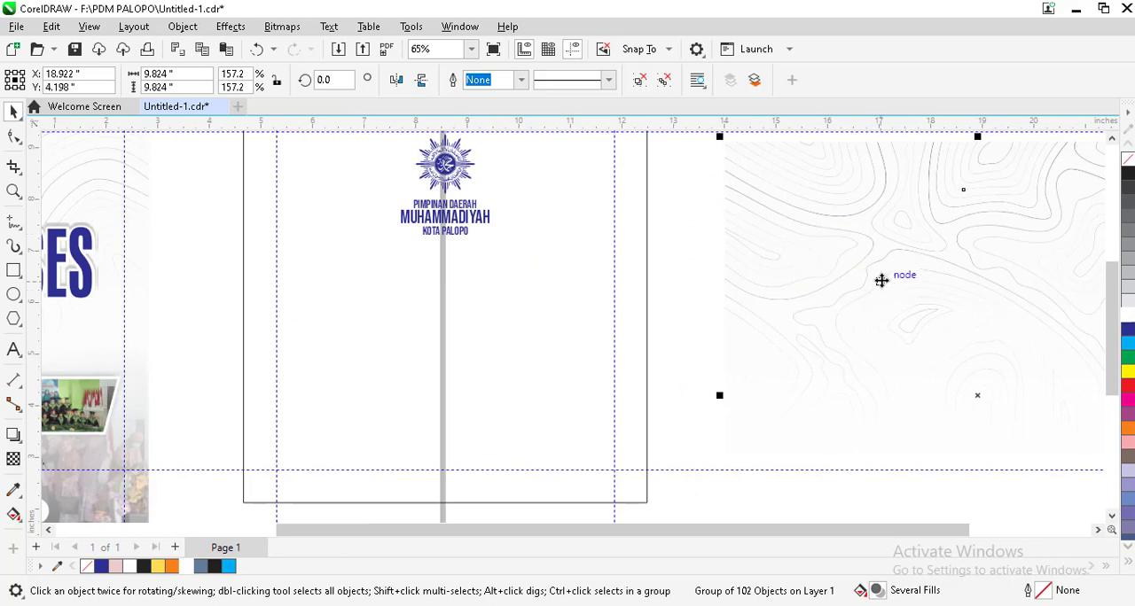
scroll(881, 278, down, 2)
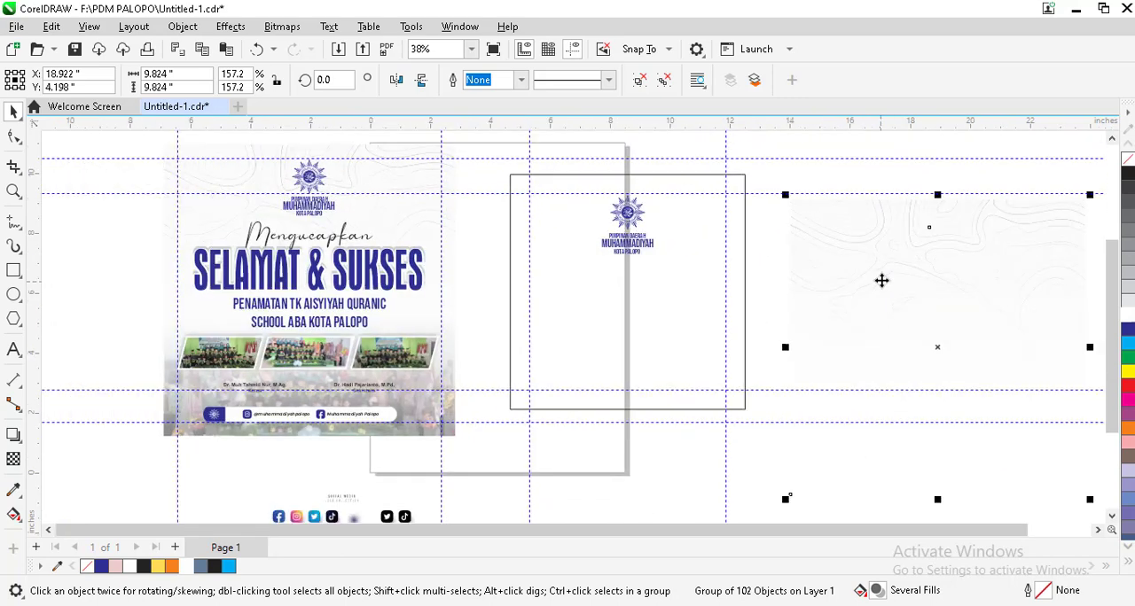
right_click(881, 280)
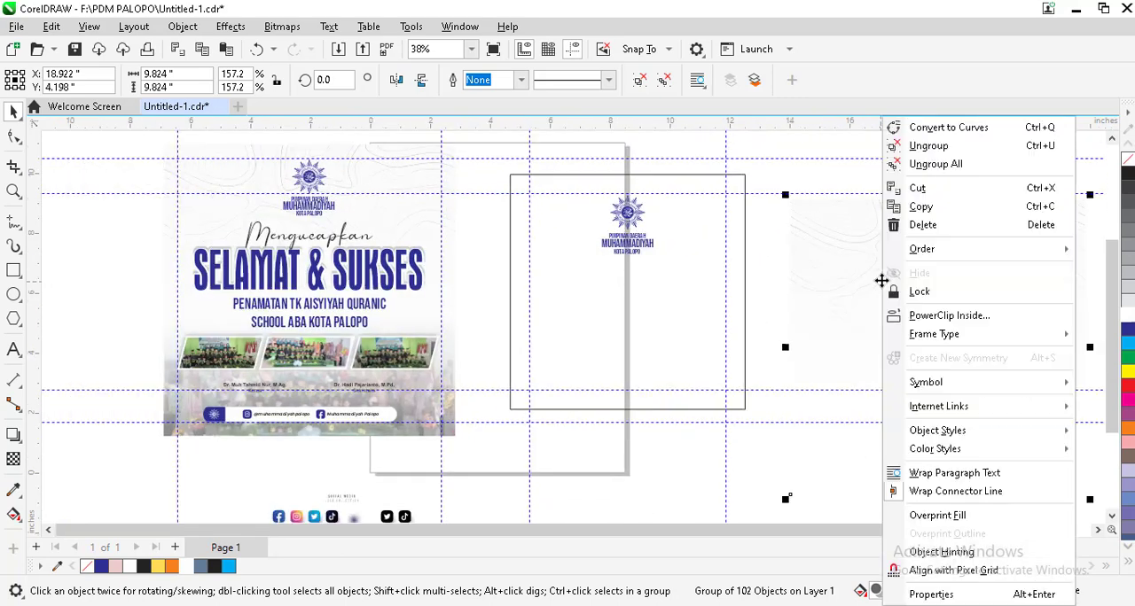
click(932, 316)
click(689, 286)
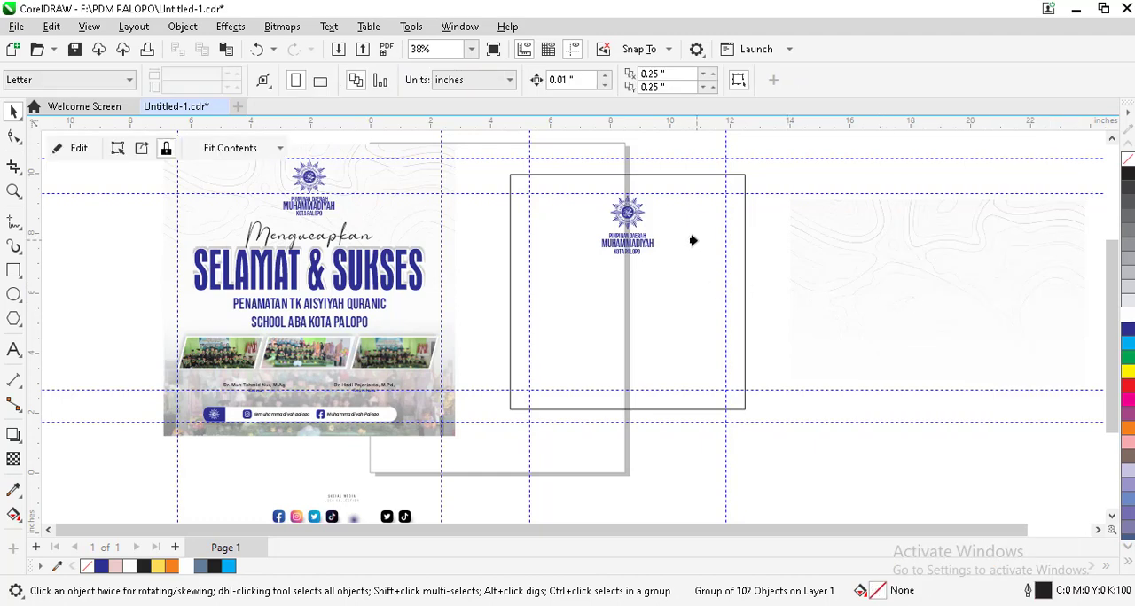
click(901, 274)
scroll(657, 221, up, 1)
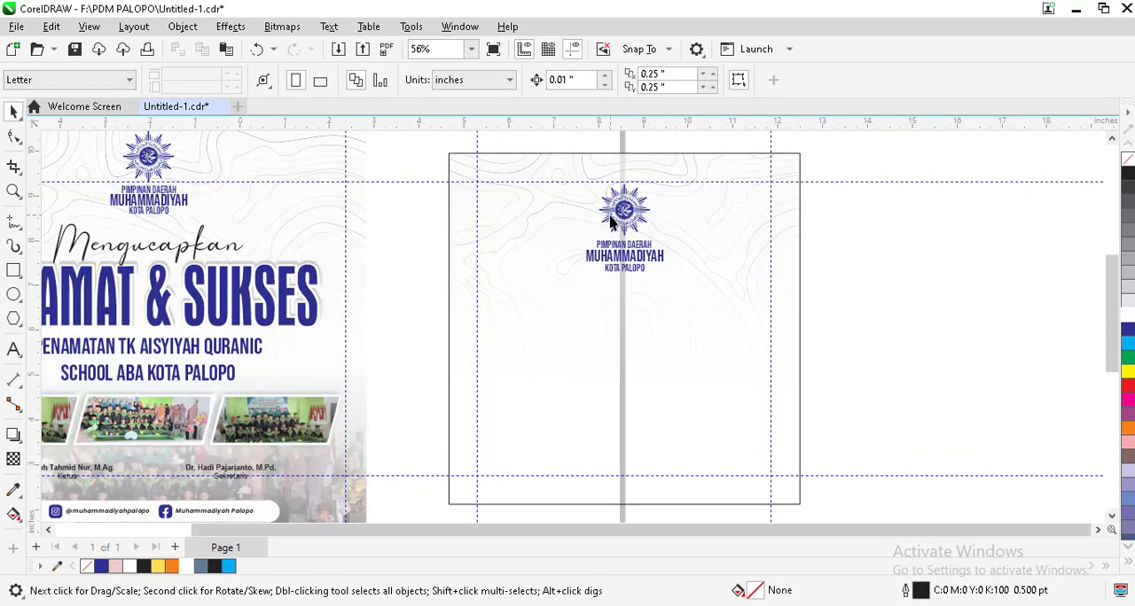
Step: Examine how the background lines are masked around the logo on the finished poster and compare with the new frame
scroll(658, 221, up, 2)
scroll(634, 266, down, 1)
scroll(634, 266, down, 1)
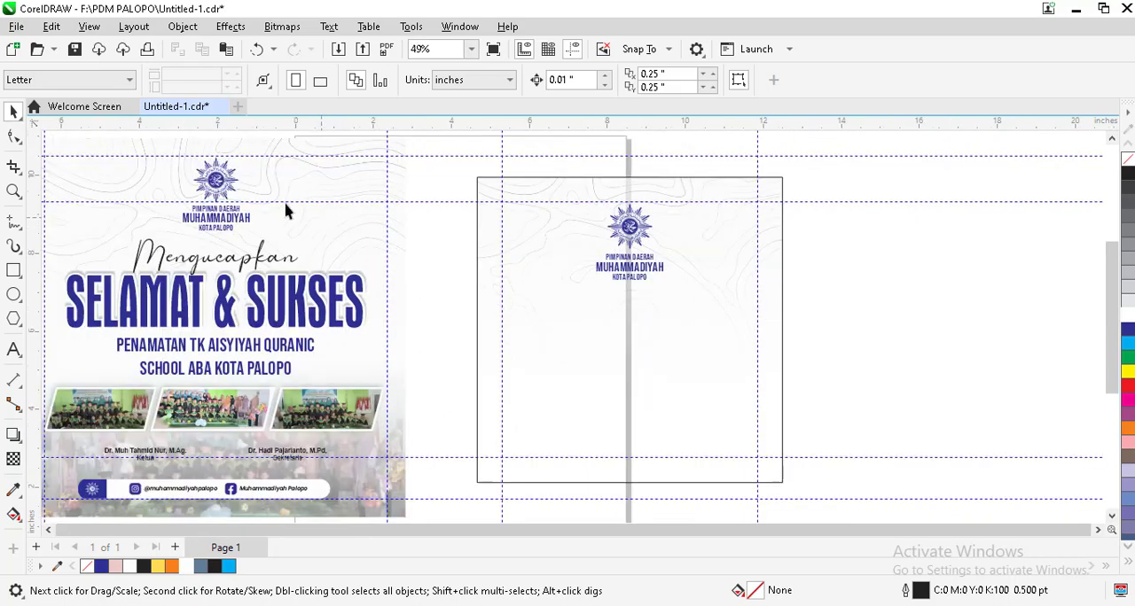
scroll(198, 180, up, 4)
scroll(201, 180, up, 2)
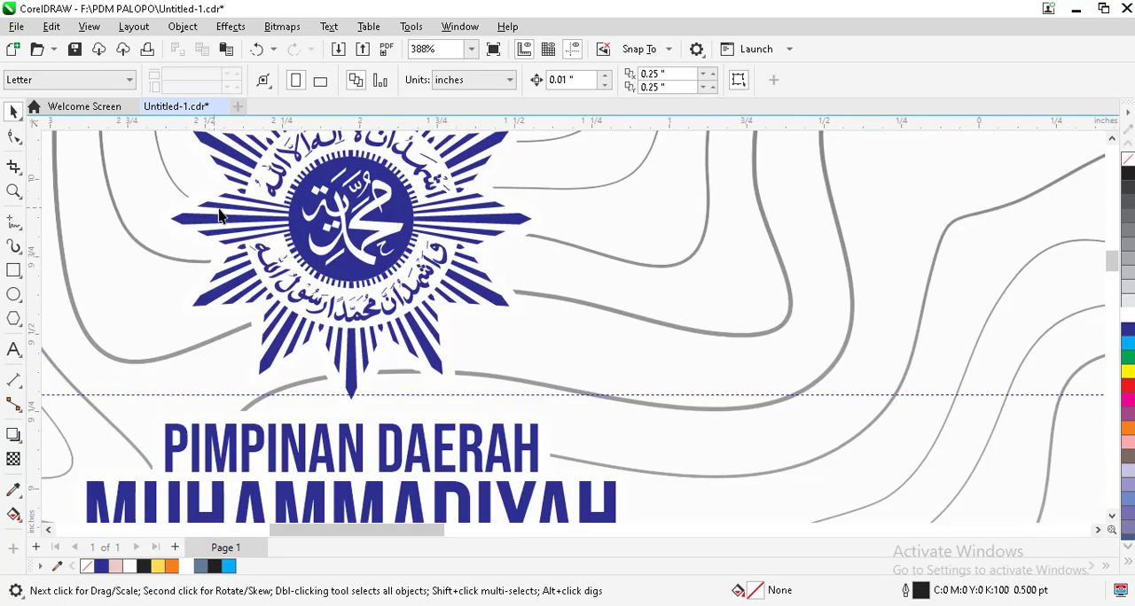
scroll(199, 219, up, 1)
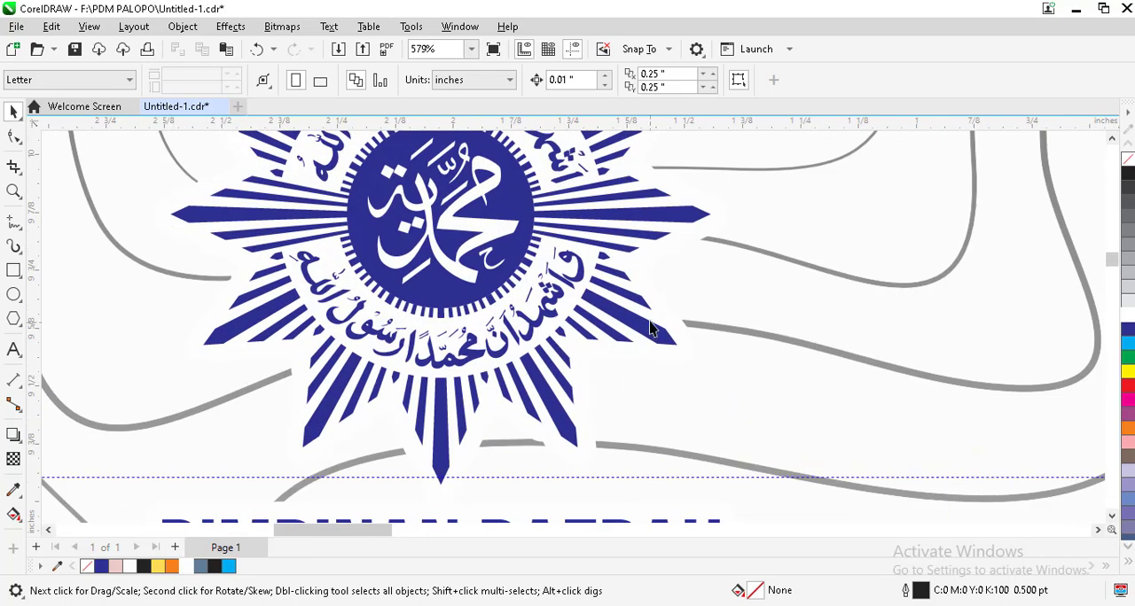
scroll(726, 221, up, 2)
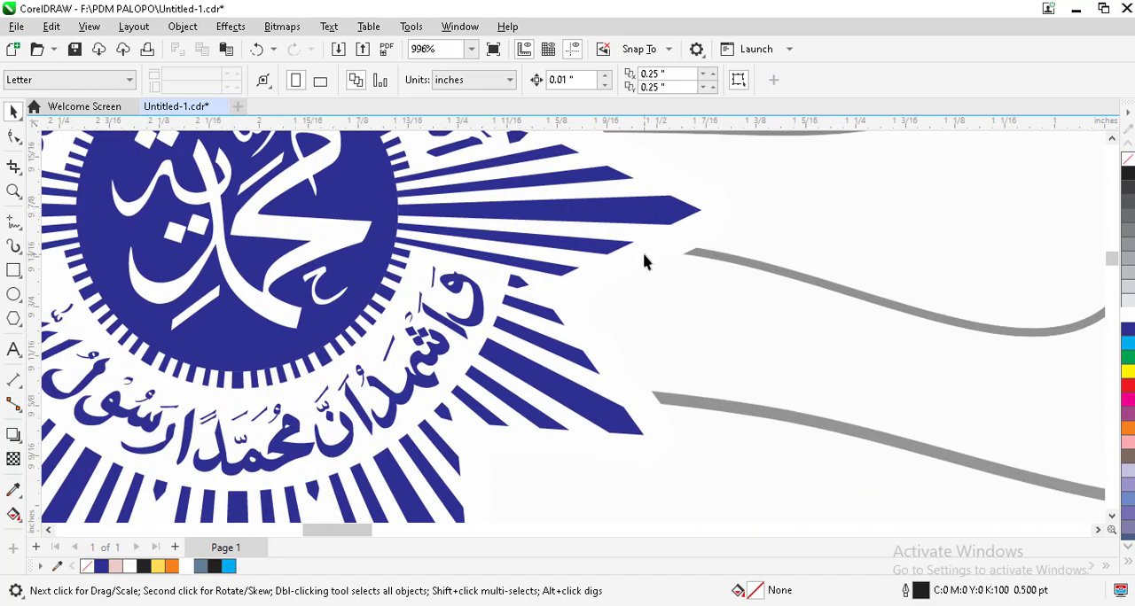
scroll(644, 262, down, 6)
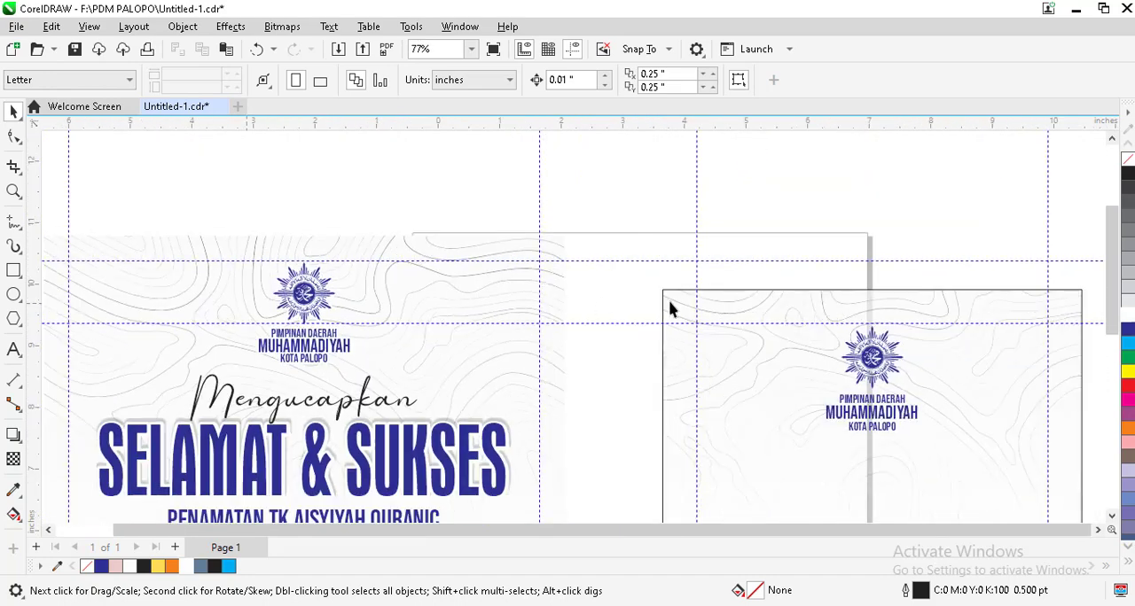
Step: Select the logo and its three text lines in the new square frame and group them
scroll(669, 307, down, 1)
drag(683, 455, 671, 428)
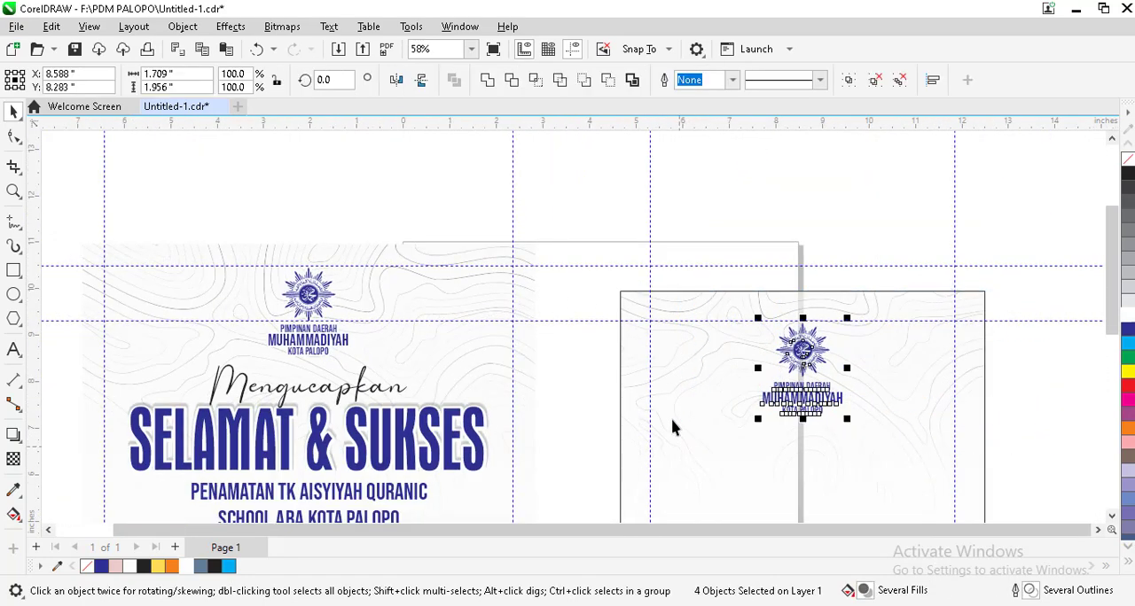
key(ctrl+g)
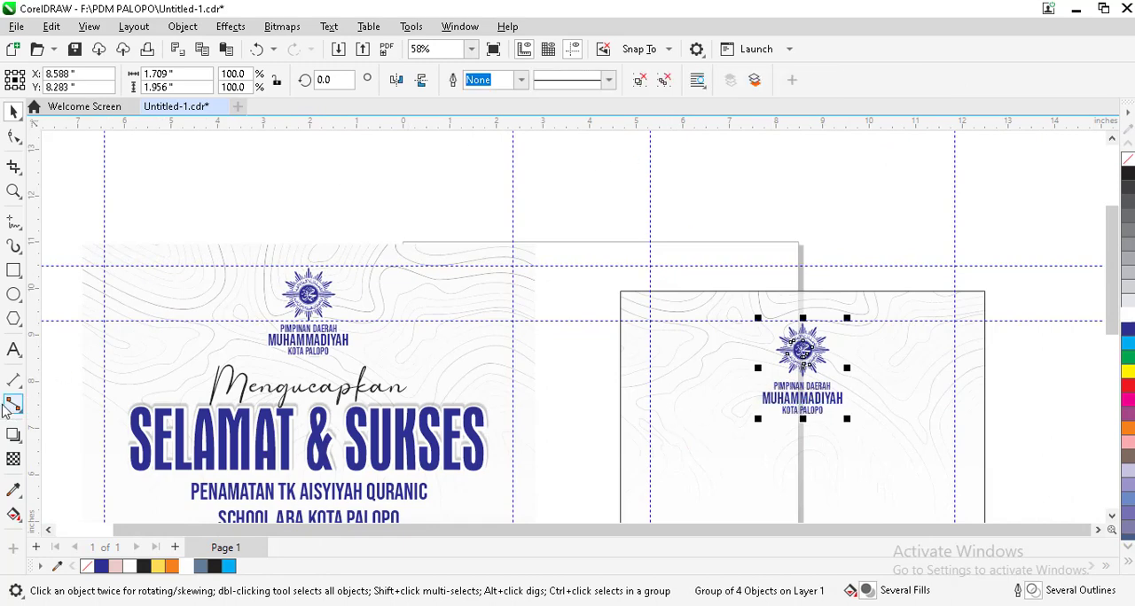
Step: Add a one-step outside contour with a 0.1 inch offset and round corners to the logo group
click(20, 450)
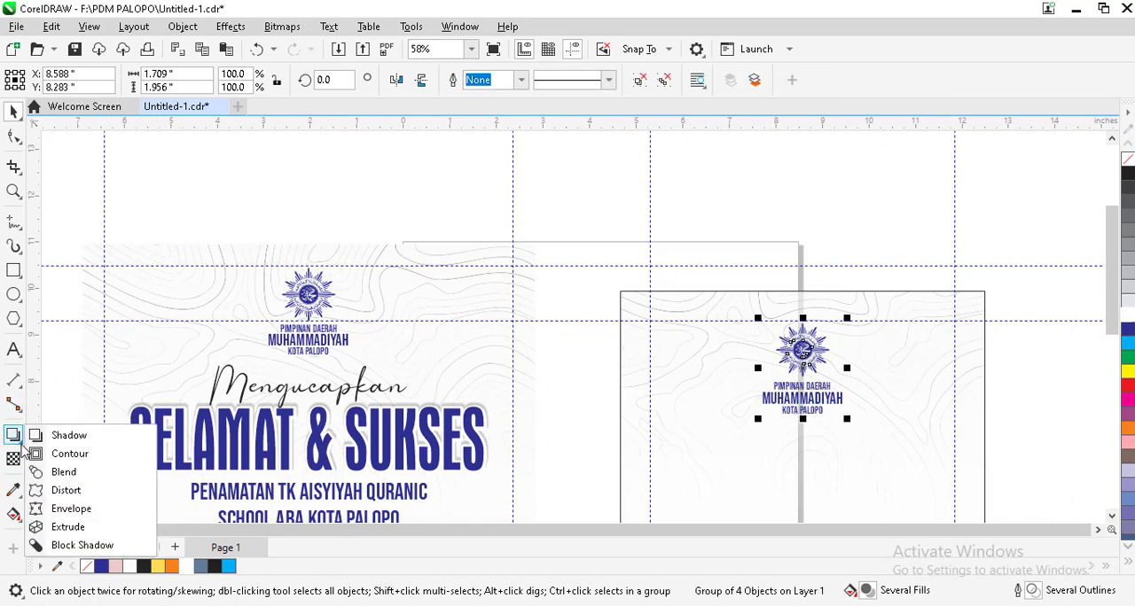
click(49, 451)
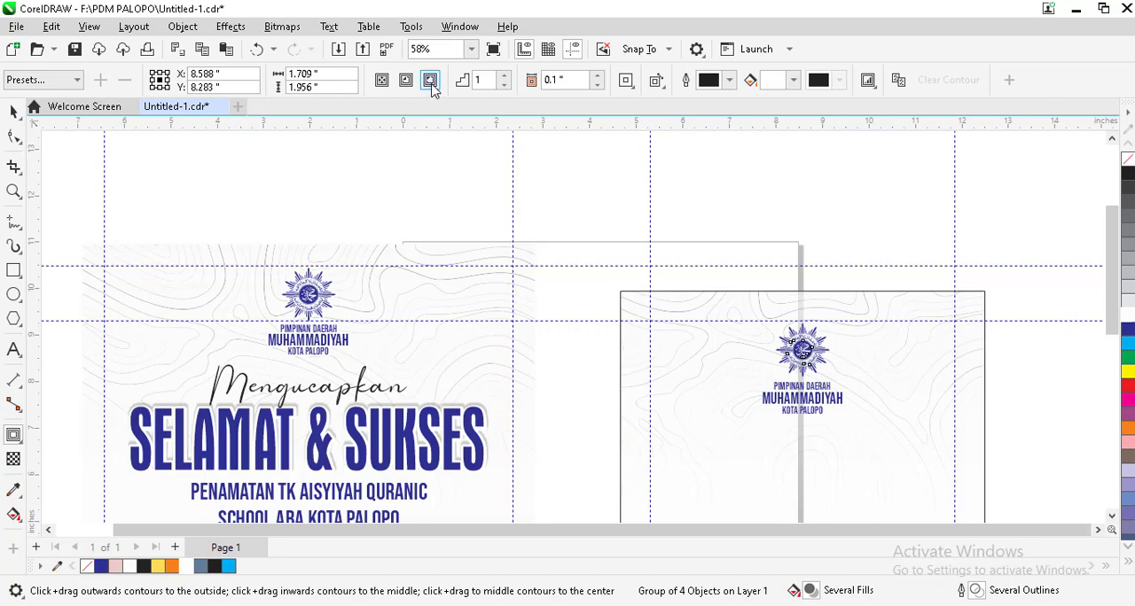
click(430, 83)
scroll(798, 344, up, 2)
scroll(804, 328, up, 4)
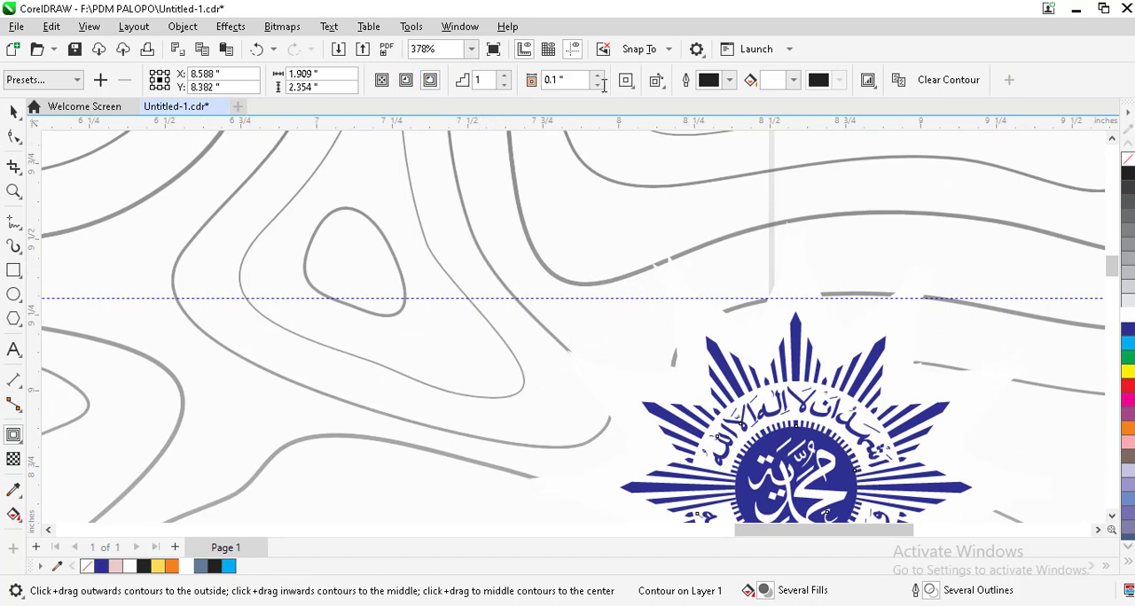
click(633, 88)
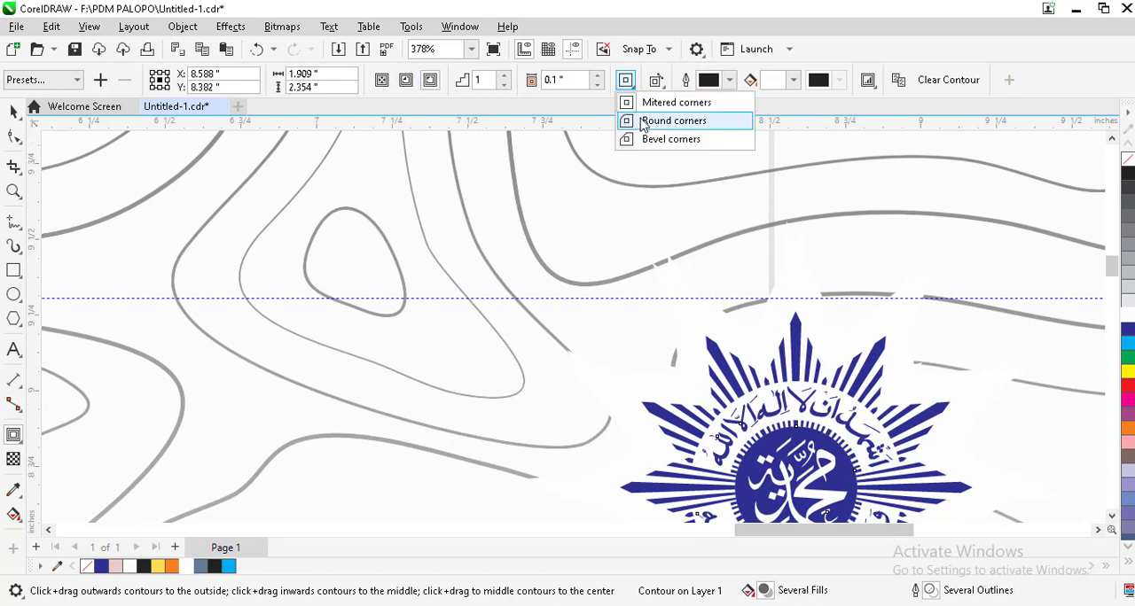
click(665, 119)
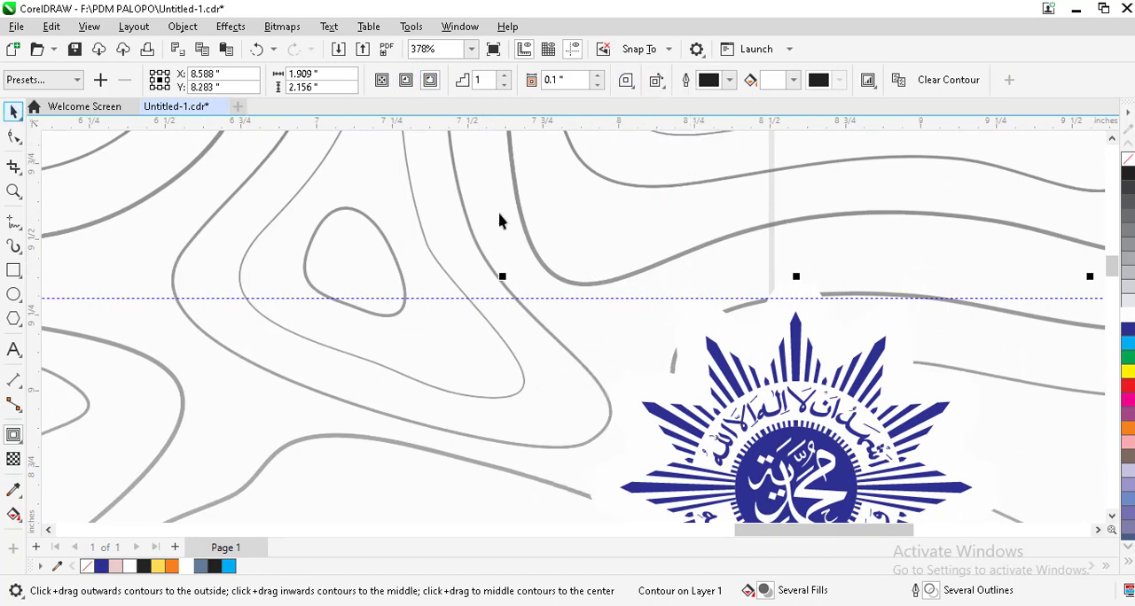
Step: Reduce the logo group's contour offset to 0.025 inches so the background mask hugs the logo more tightly
scroll(772, 259, down, 4)
scroll(756, 310, up, 4)
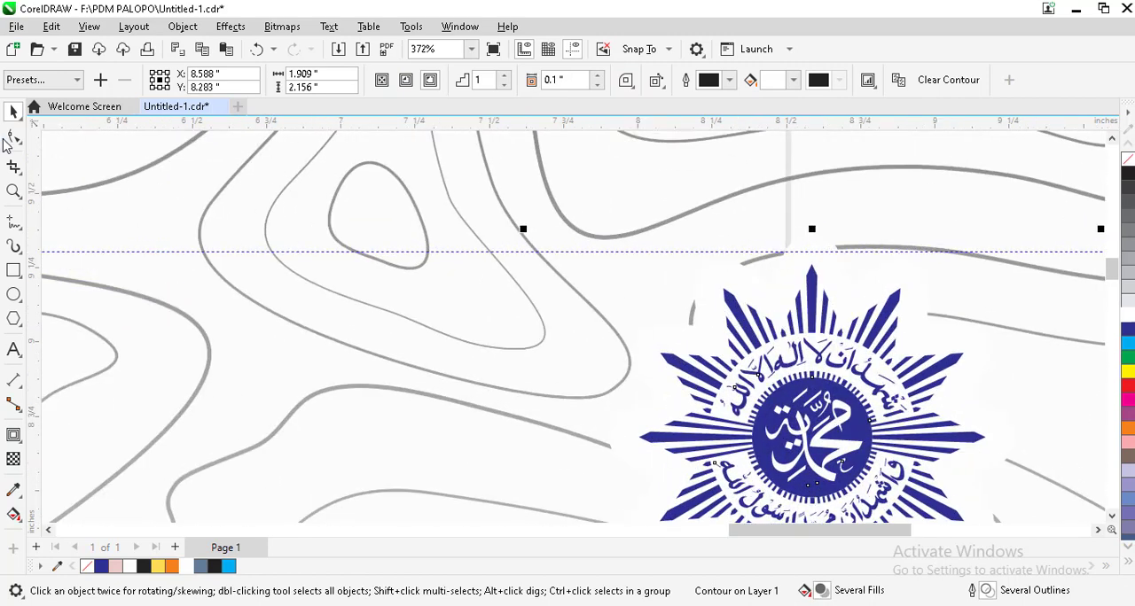
click(14, 435)
scroll(597, 466, down, 3)
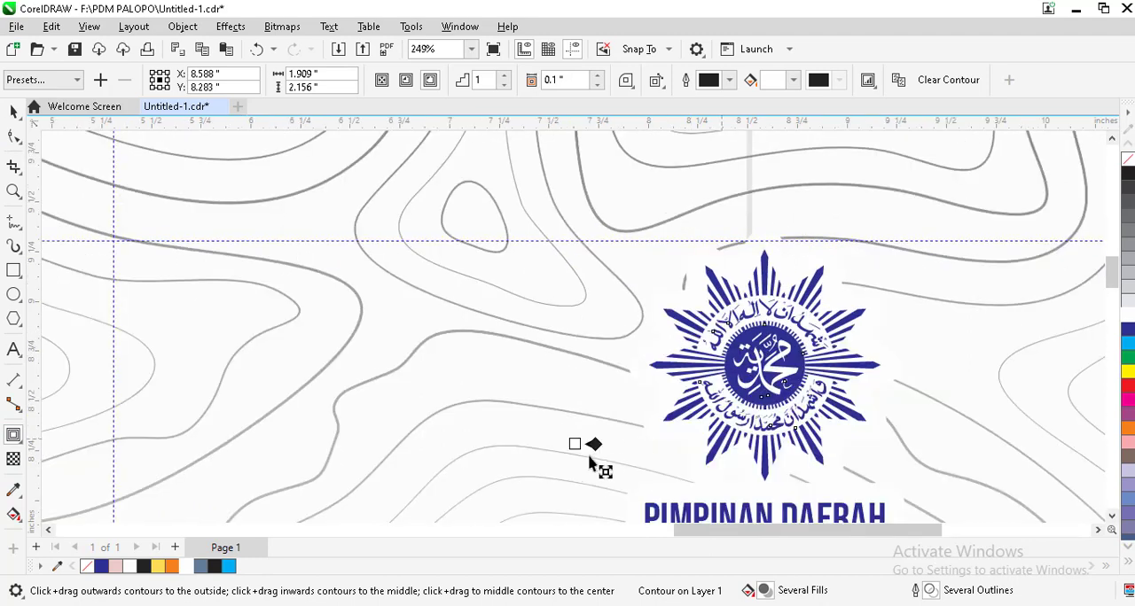
scroll(585, 457, up, 4)
scroll(583, 452, up, 3)
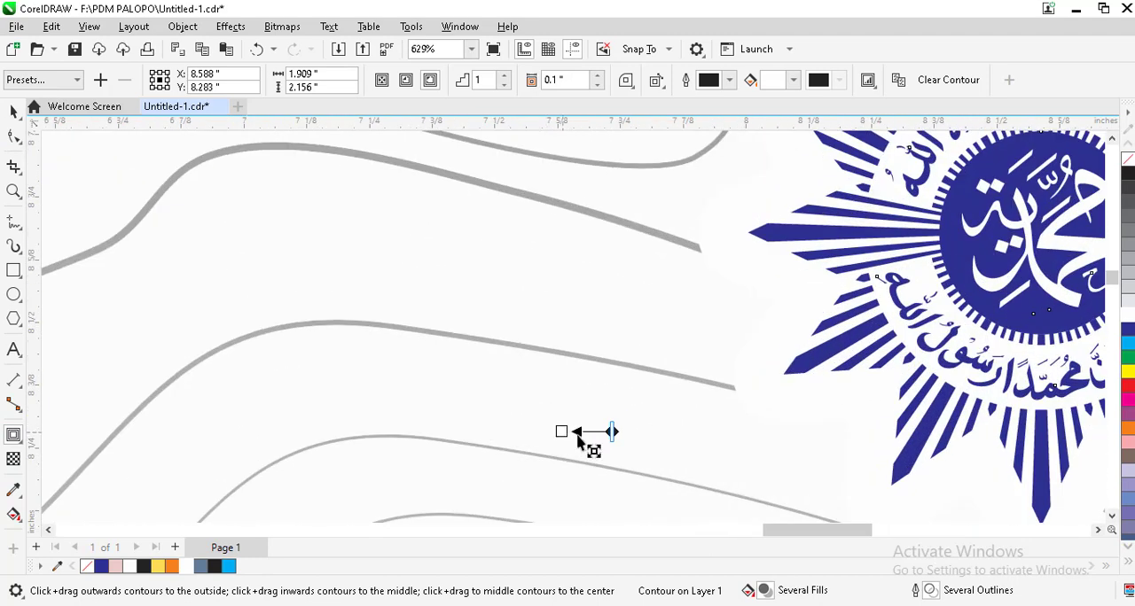
drag(581, 443, 568, 421)
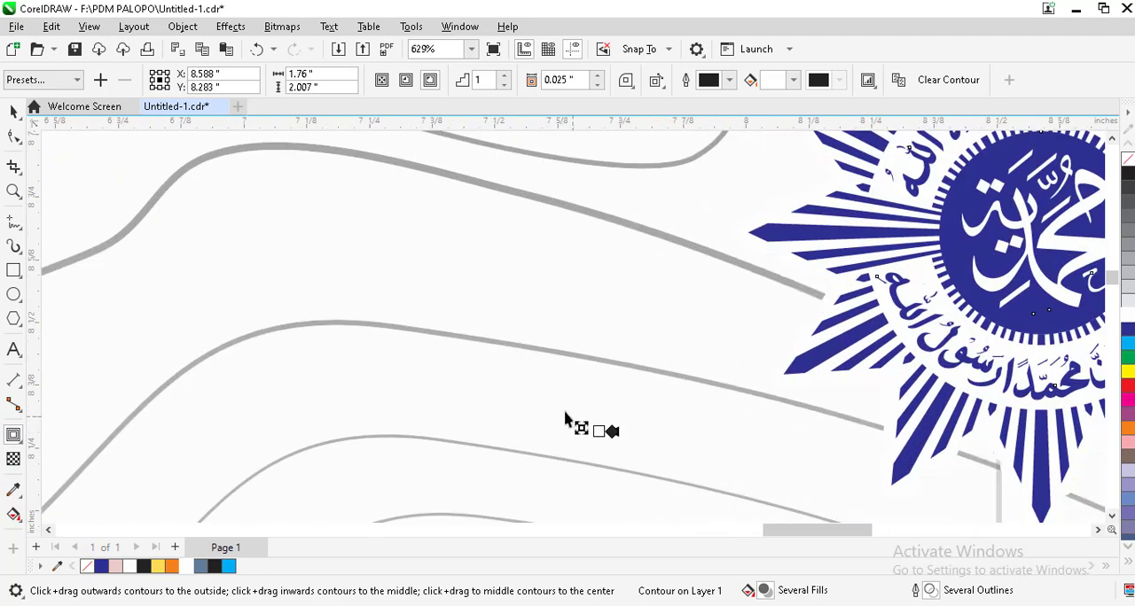
scroll(562, 187, down, 3)
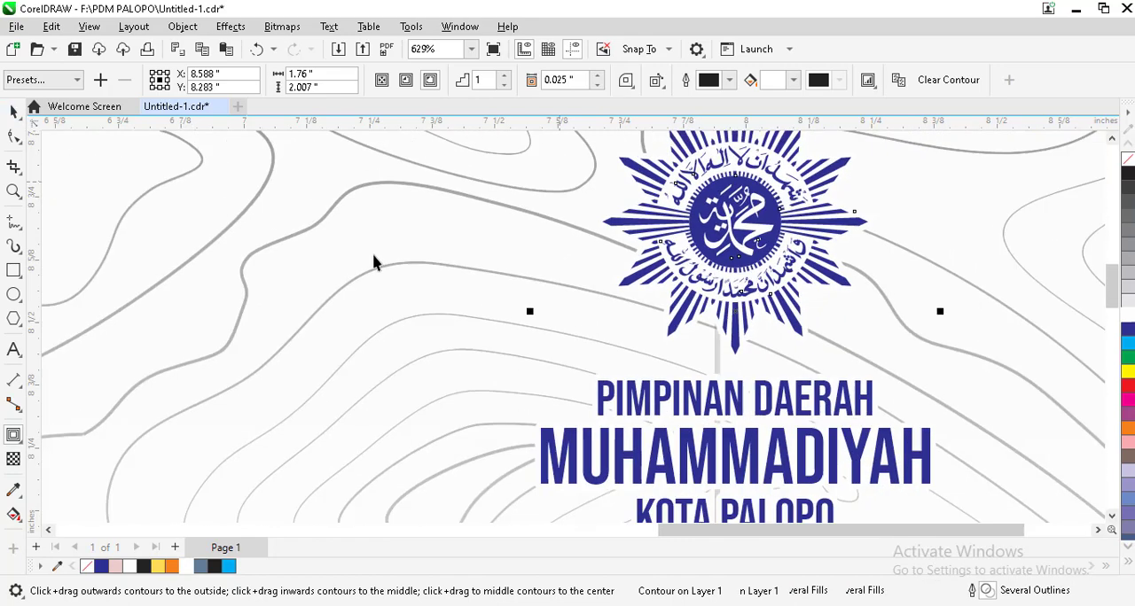
scroll(374, 257, down, 3)
key(space)
click(824, 263)
scroll(573, 185, down, 1)
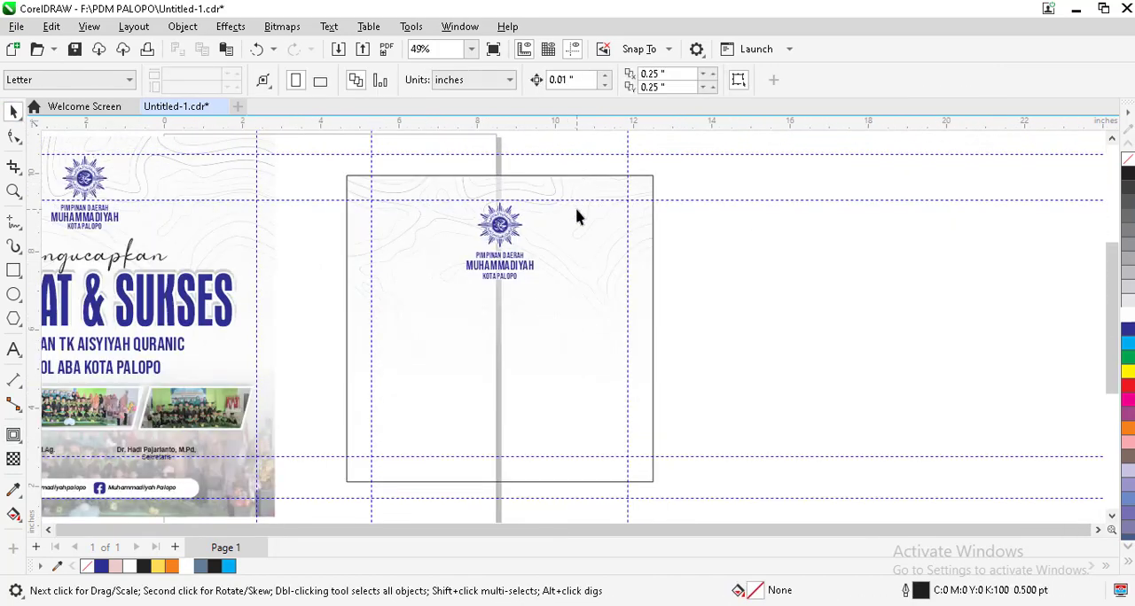
scroll(576, 215, down, 1)
scroll(780, 236, down, 1)
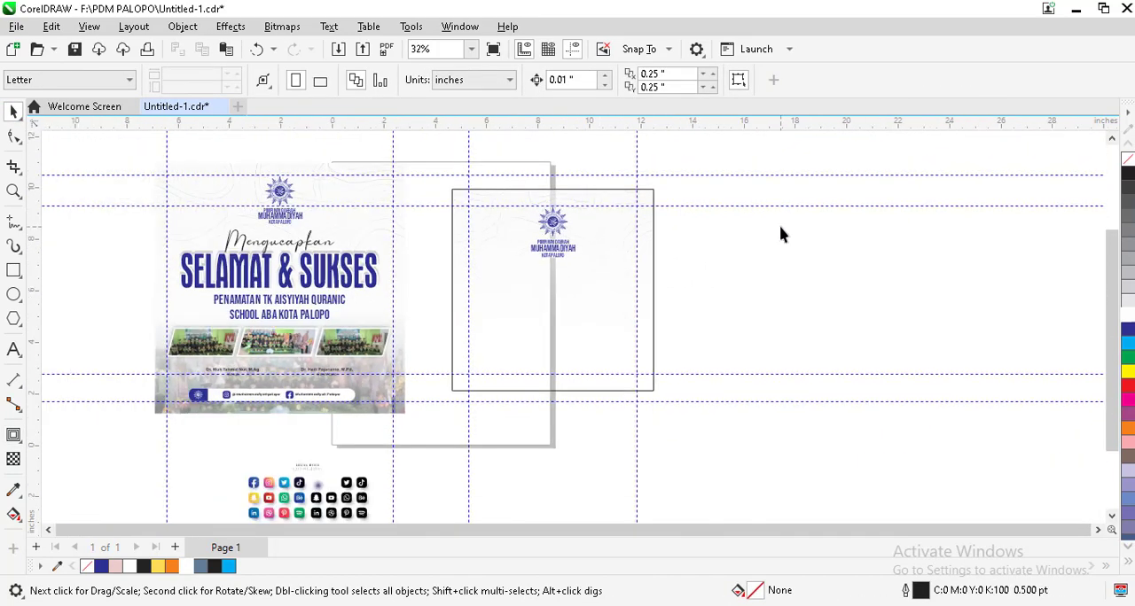
click(356, 356)
drag(353, 352, 653, 330)
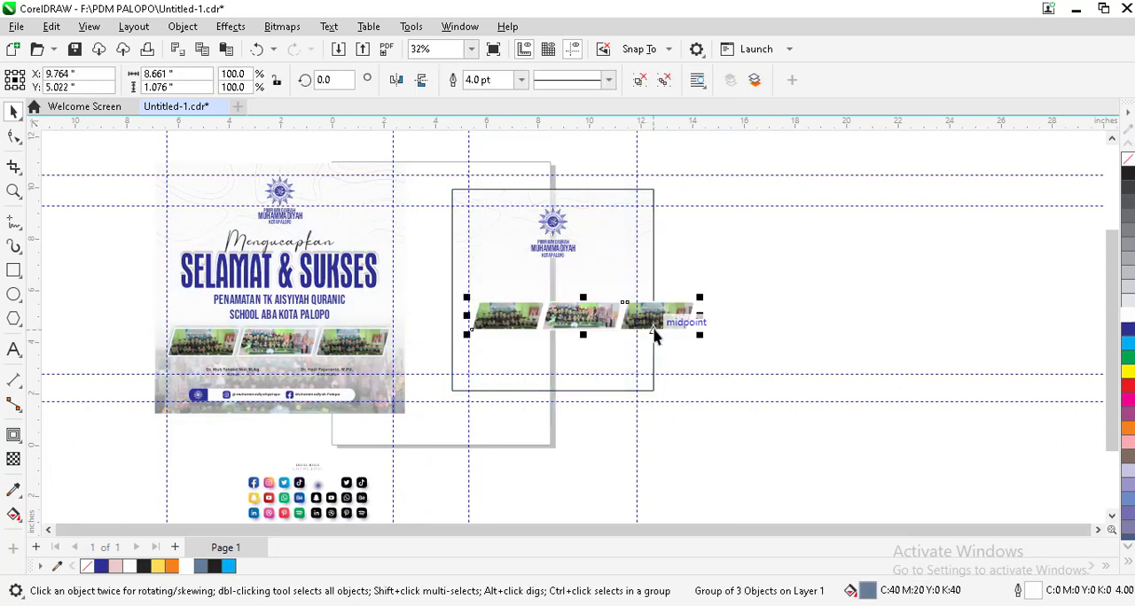
key(ctrl+z)
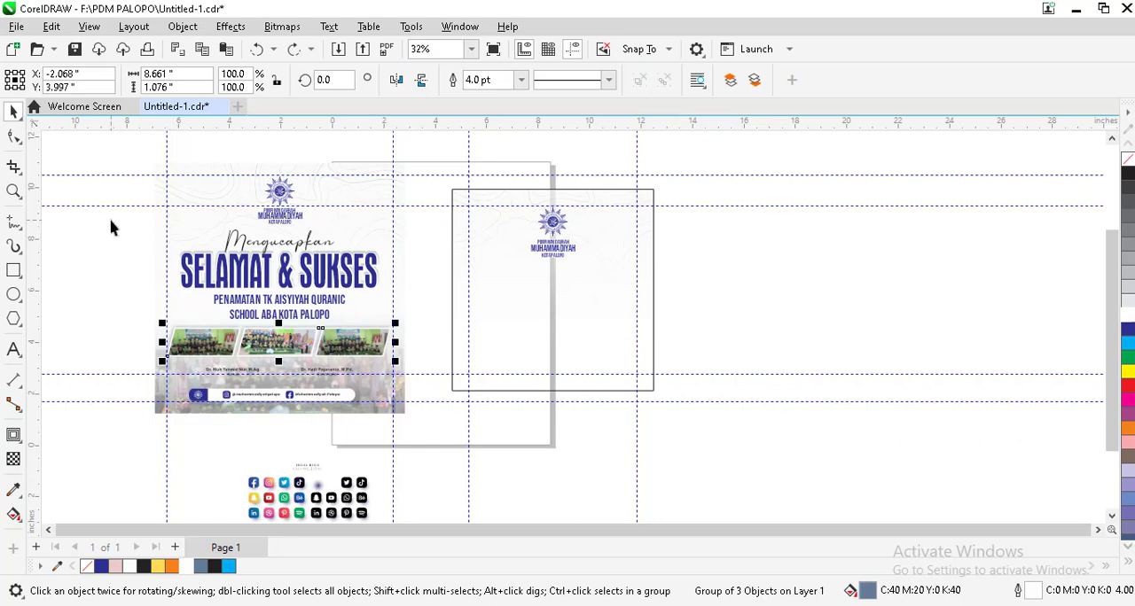
Step: Copy the greeting, heading and subtitle lines from the finished poster into the square frame, scaled to about 6.54 × 2.95 inches and centred
drag(111, 221, 467, 334)
drag(296, 284, 590, 320)
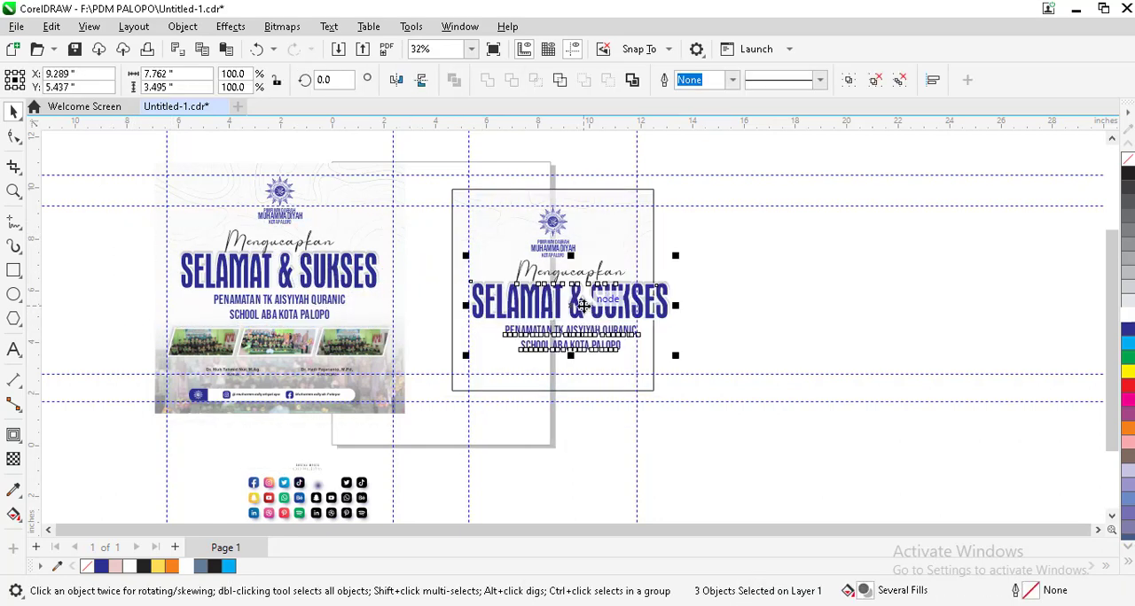
scroll(590, 320, up, 2)
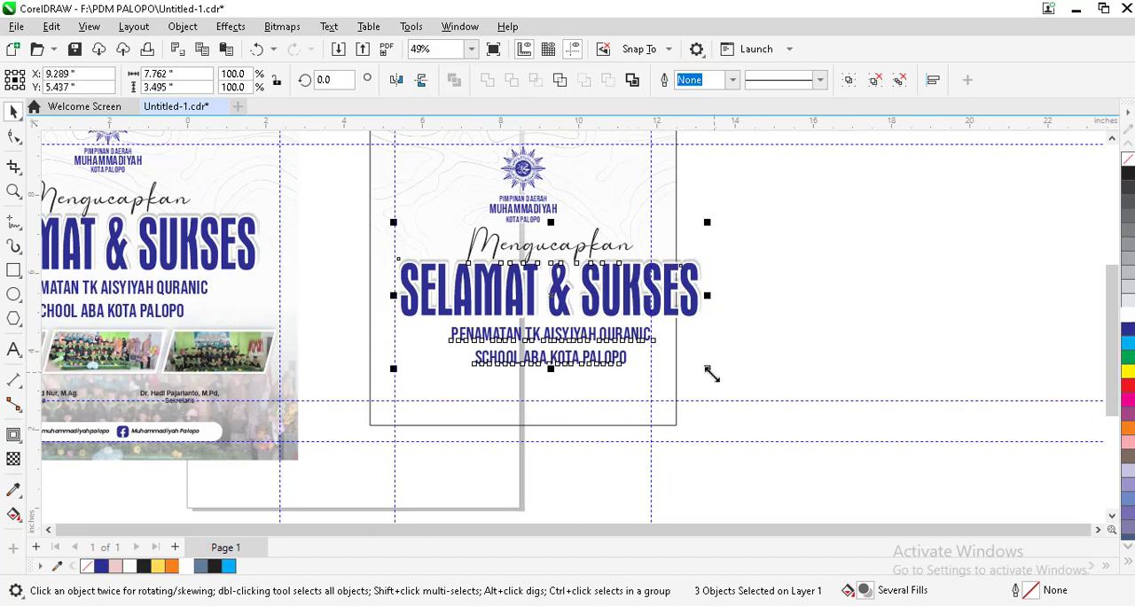
drag(711, 375, 683, 349)
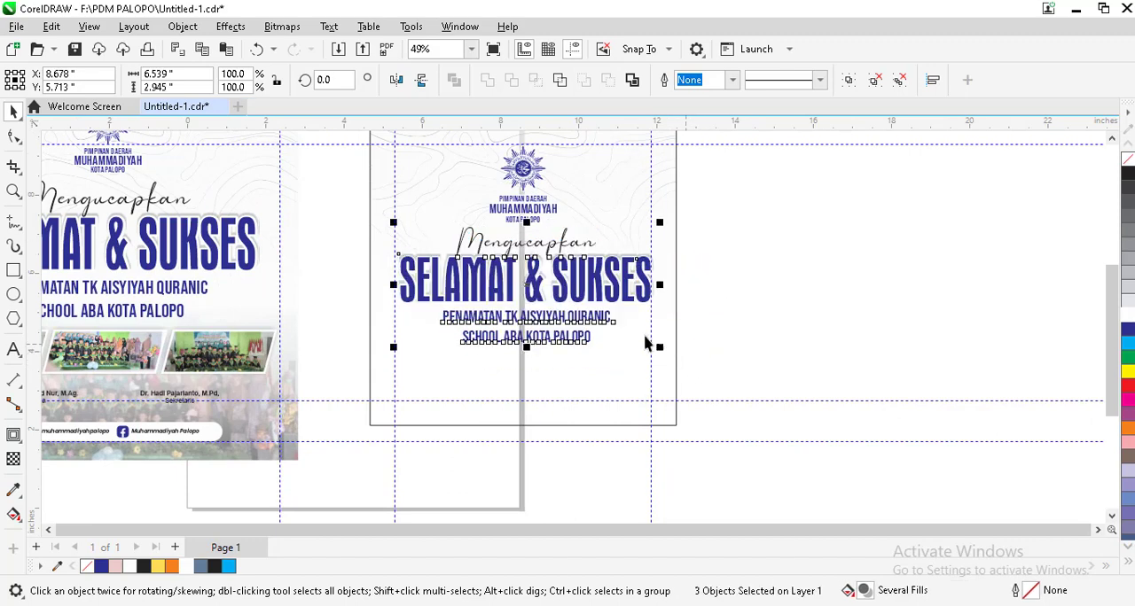
shift+click(633, 222)
click(775, 253)
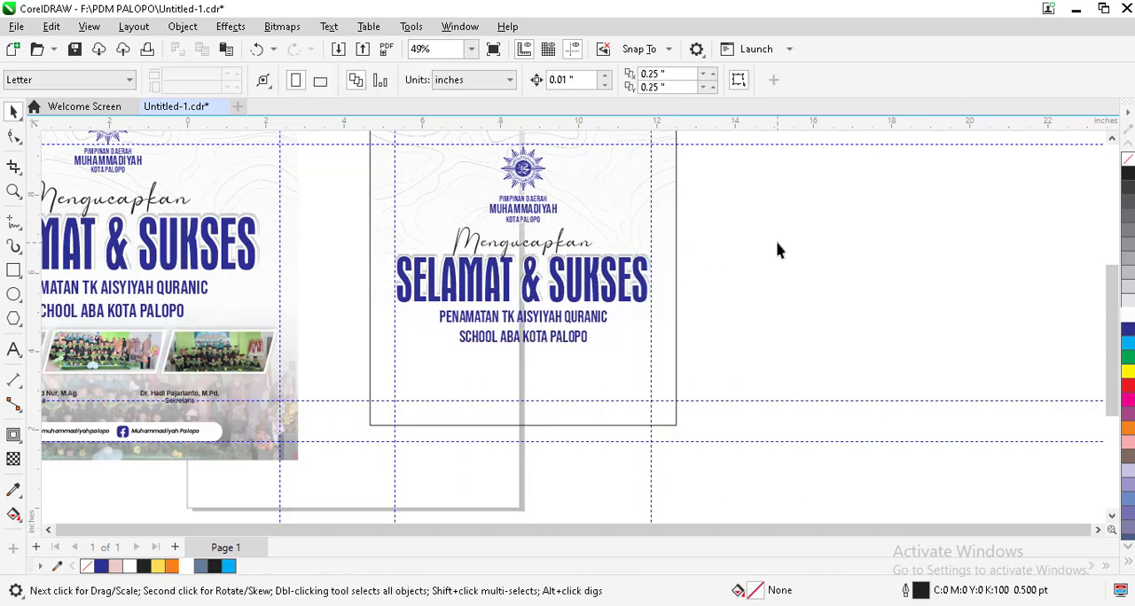
Step: Move the three-photo strip from the finished poster to below the subtitle in the square frame and scale it down
scroll(777, 251, down, 1)
scroll(608, 355, up, 1)
drag(284, 332, 702, 351)
scroll(753, 368, up, 2)
drag(777, 365, 653, 347)
scroll(620, 331, up, 2)
Step: Centre the photo strip horizontally in the square frame and enlarge it to span the two vertical guides
click(639, 320)
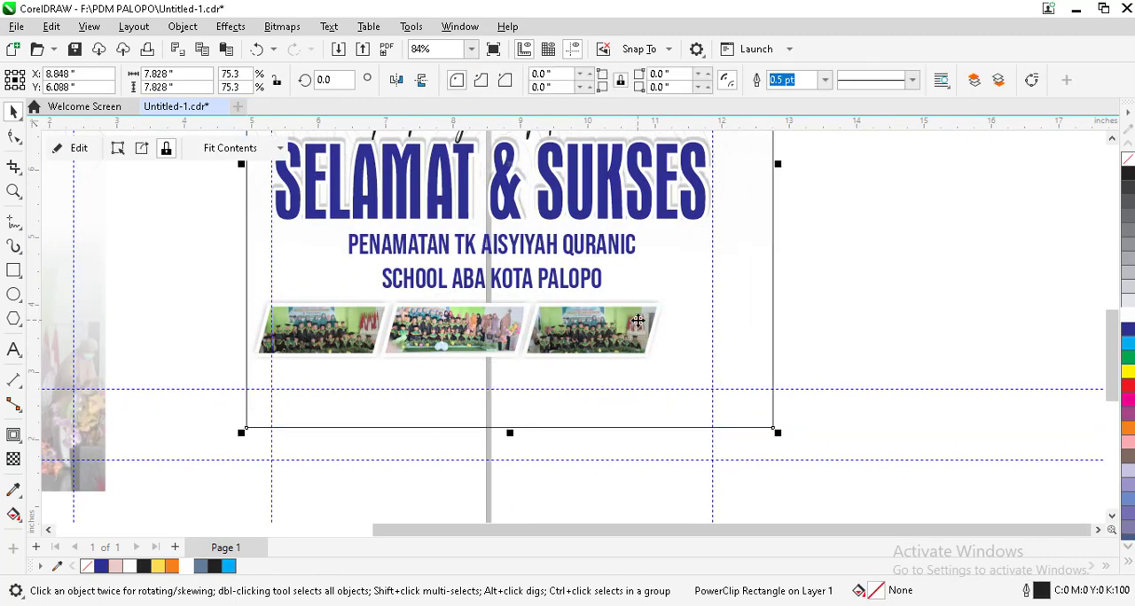
click(359, 351)
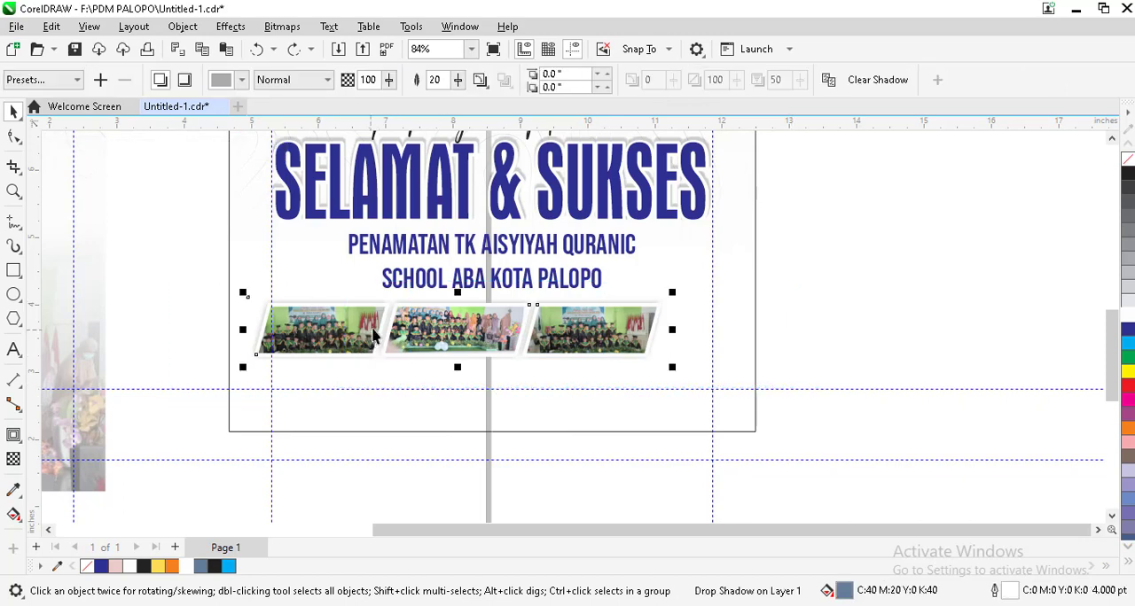
shift+click(687, 275)
key(c)
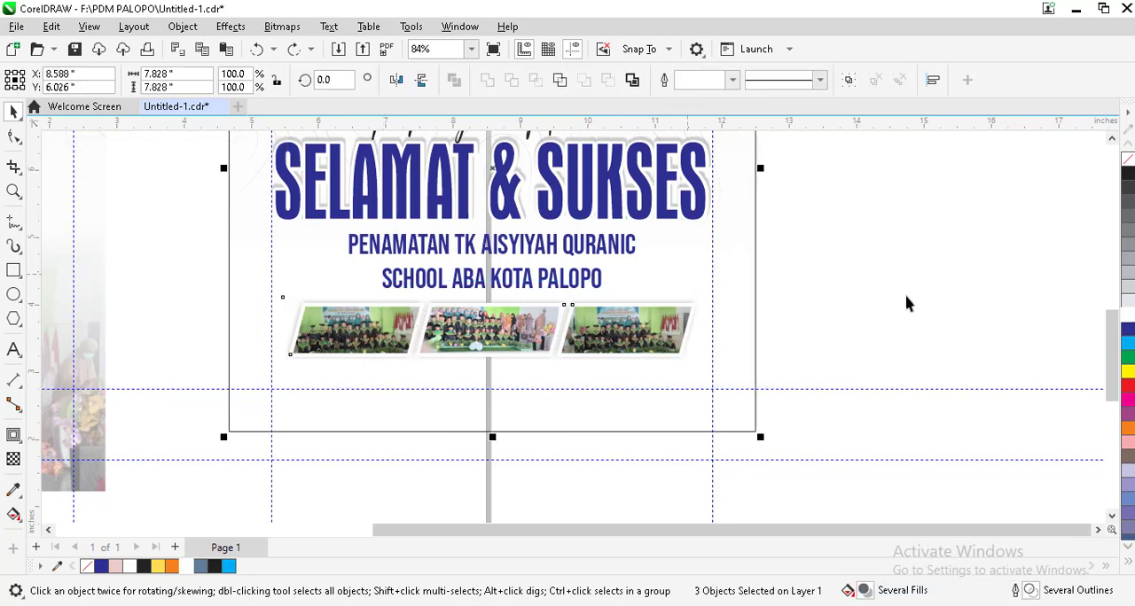
click(906, 302)
click(678, 332)
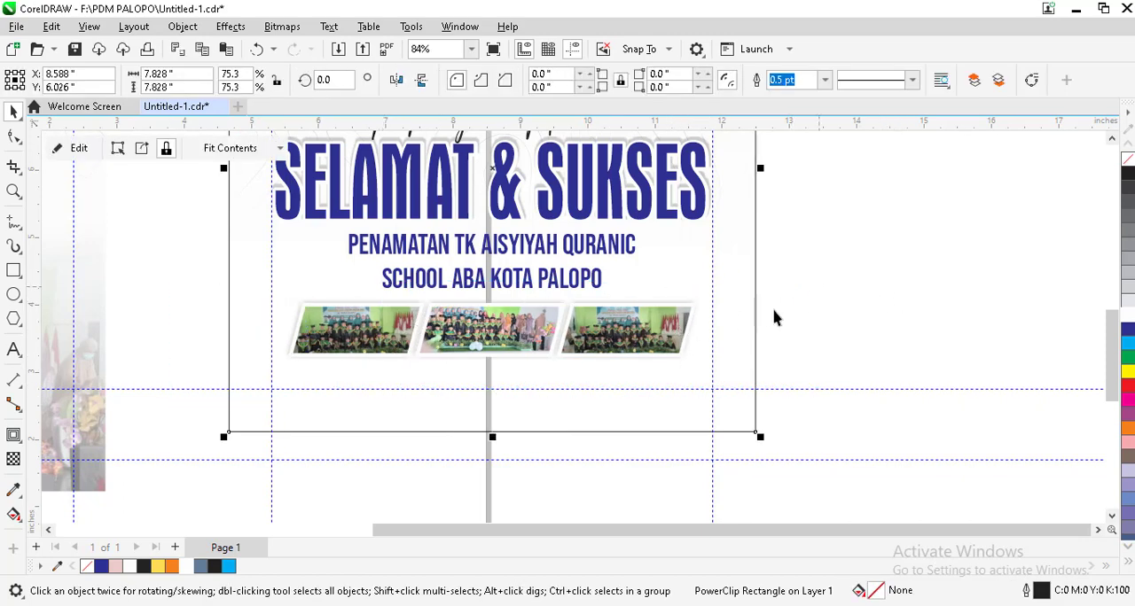
drag(820, 286, 191, 408)
drag(706, 367, 730, 380)
key(Escape)
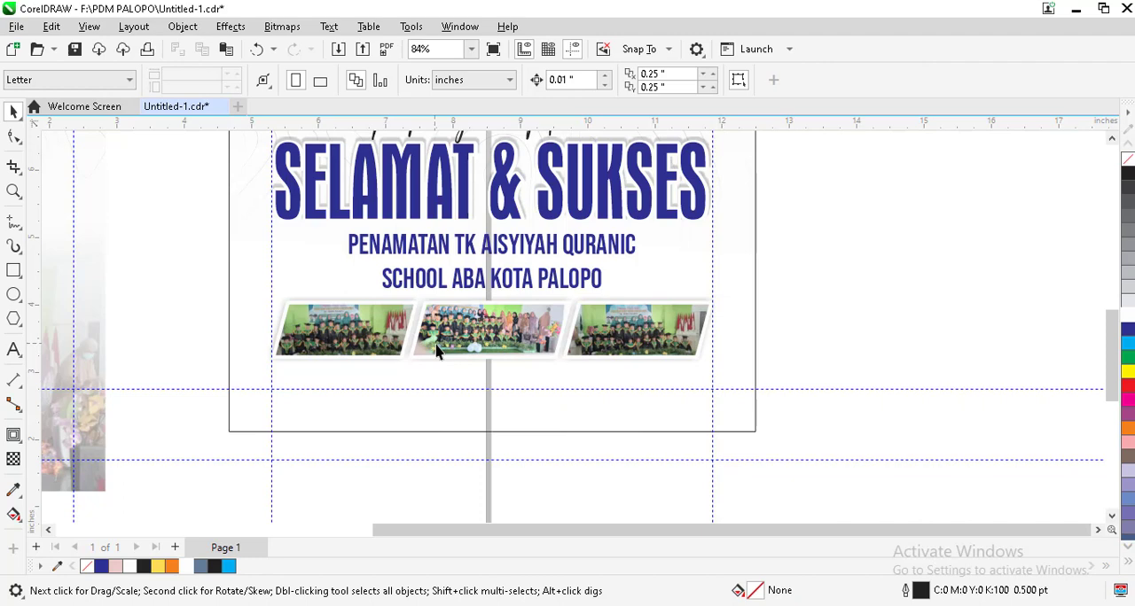
Step: Draw a rectangle about 2.38 × 0.87 inches in the empty area beside the square frame
click(13, 271)
scroll(704, 342, down, 3)
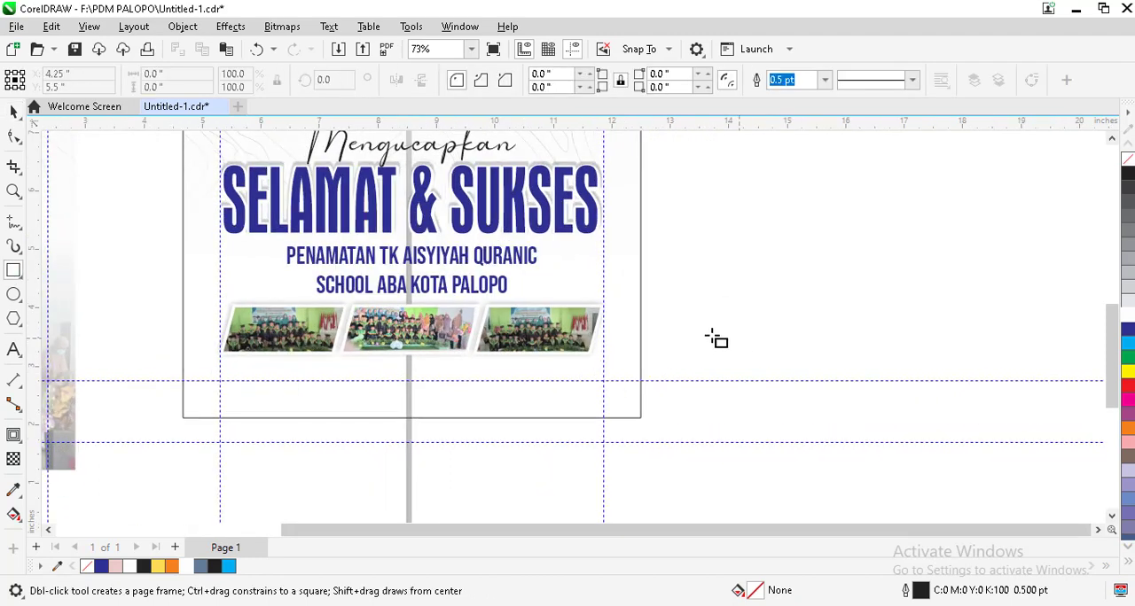
scroll(664, 321, up, 1)
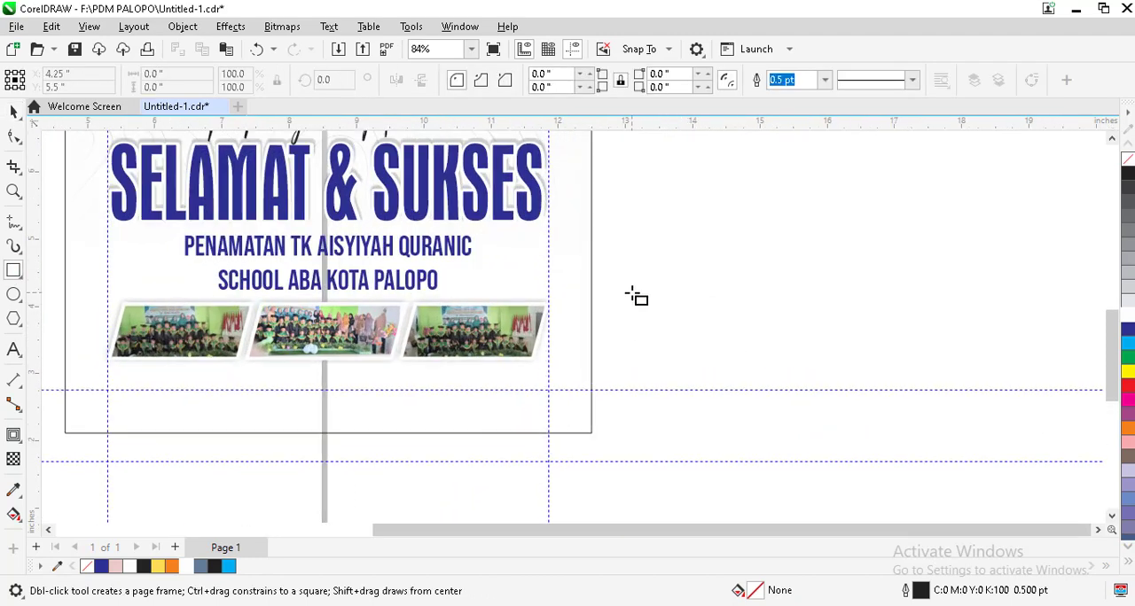
drag(630, 293, 792, 351)
click(13, 112)
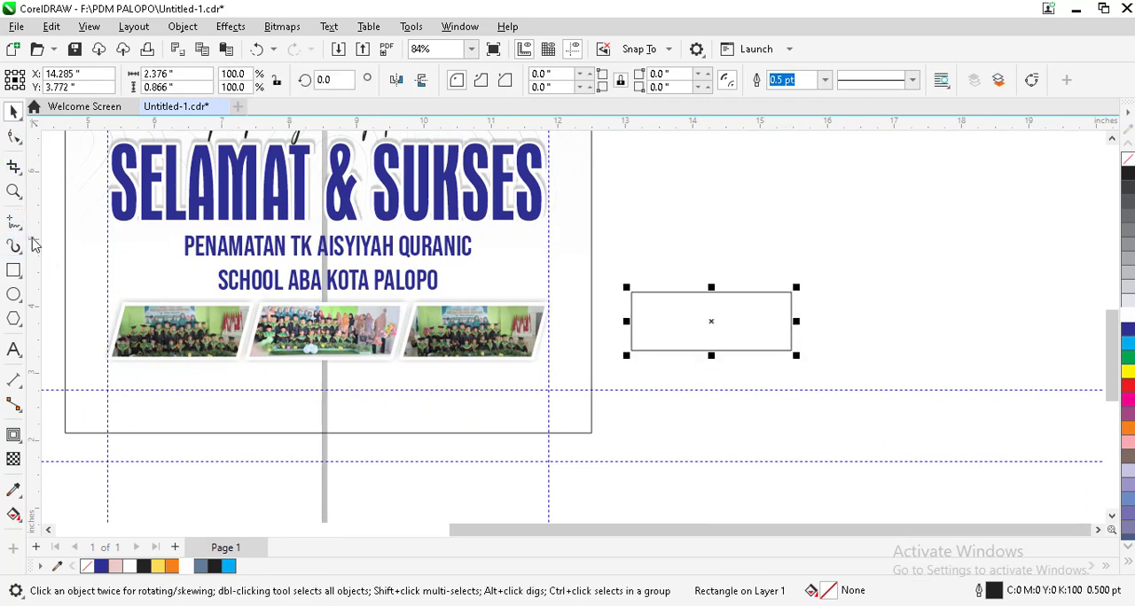
Step: Convert the rectangle to curves and shift its lower-right node inward to slant that side like the photo frames
click(19, 144)
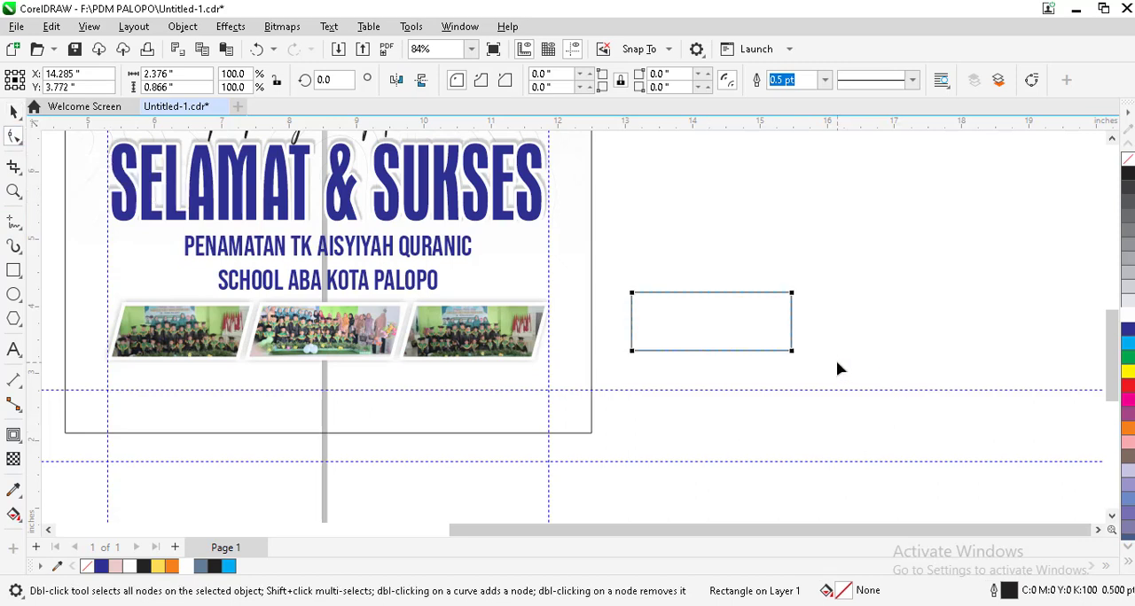
key(ctrl+q)
drag(833, 348, 727, 392)
scroll(799, 359, up, 1)
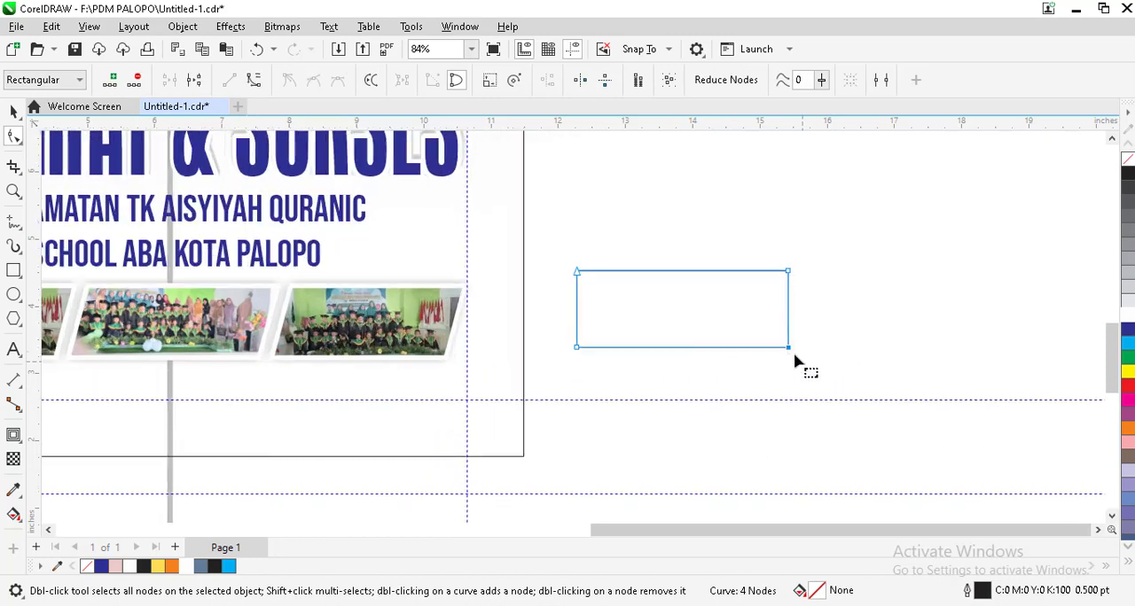
scroll(791, 357, up, 1)
drag(788, 350, 763, 348)
click(14, 117)
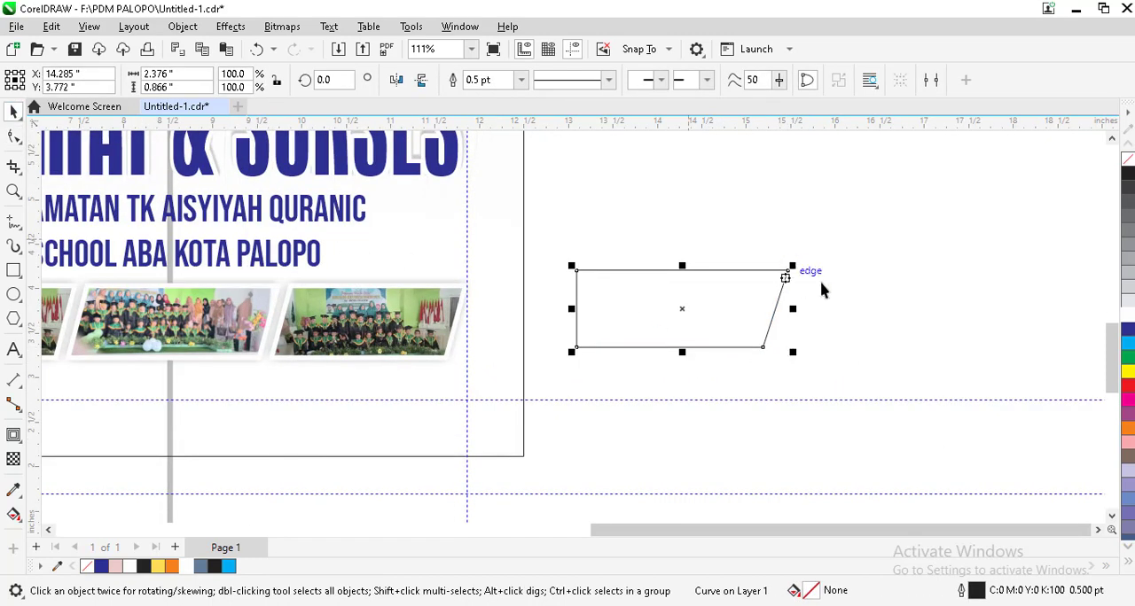
Step: Duplicate the slanted shape in place and mirror the copy horizontally and vertically
click(821, 289)
click(721, 302)
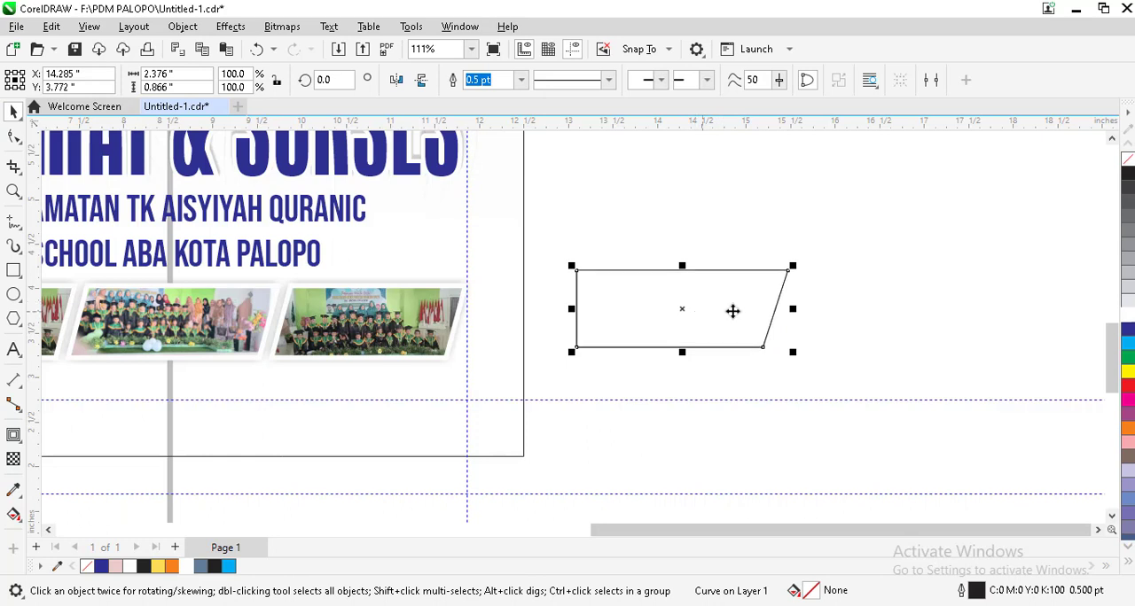
drag(733, 310, 814, 302)
key(ctrl+z)
click(396, 81)
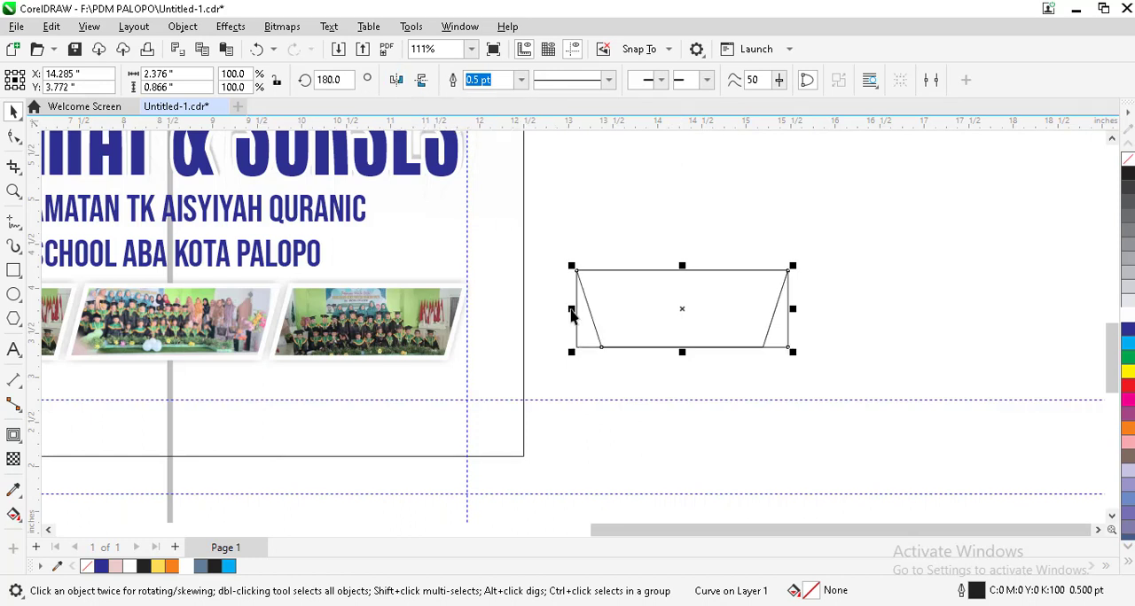
click(422, 82)
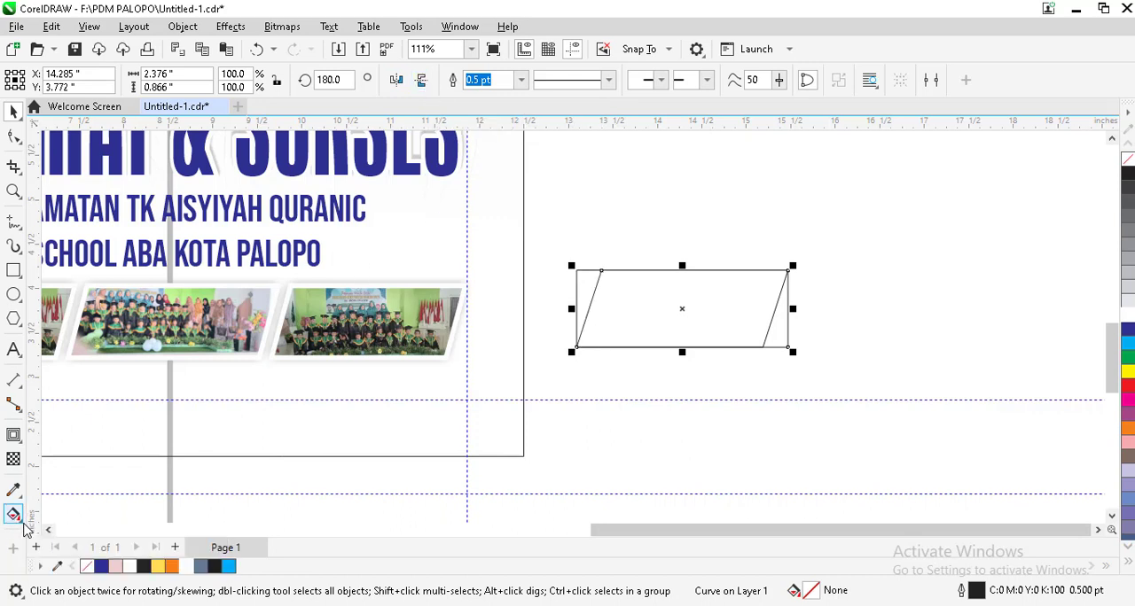
Step: Use Smart Fill to create a blue-grey parallelogram from the area where the two slanted shapes overlap
click(20, 521)
click(49, 532)
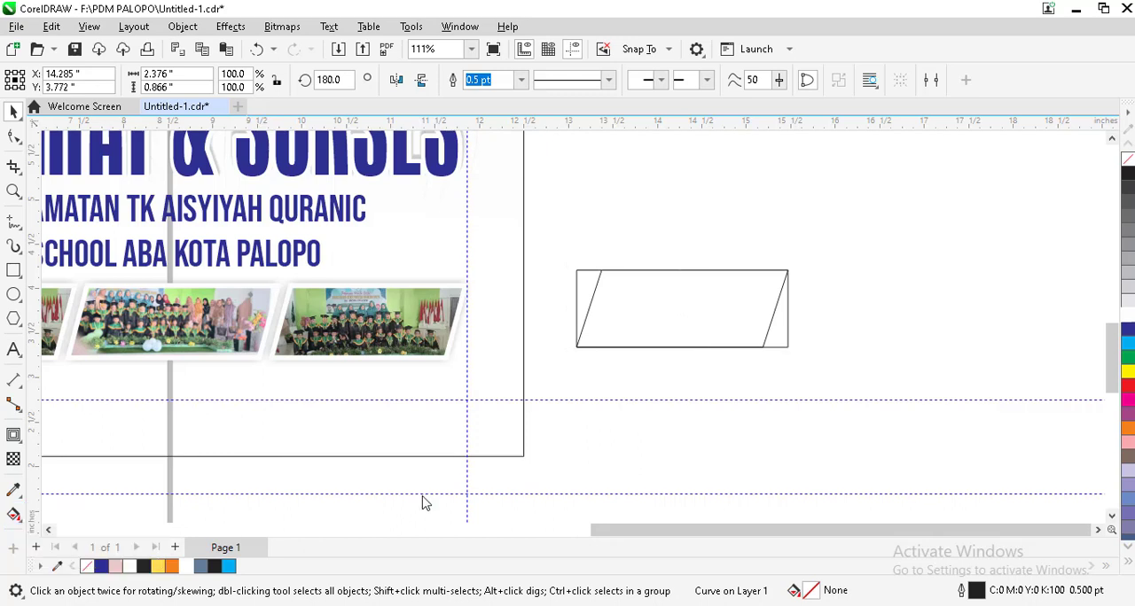
click(642, 325)
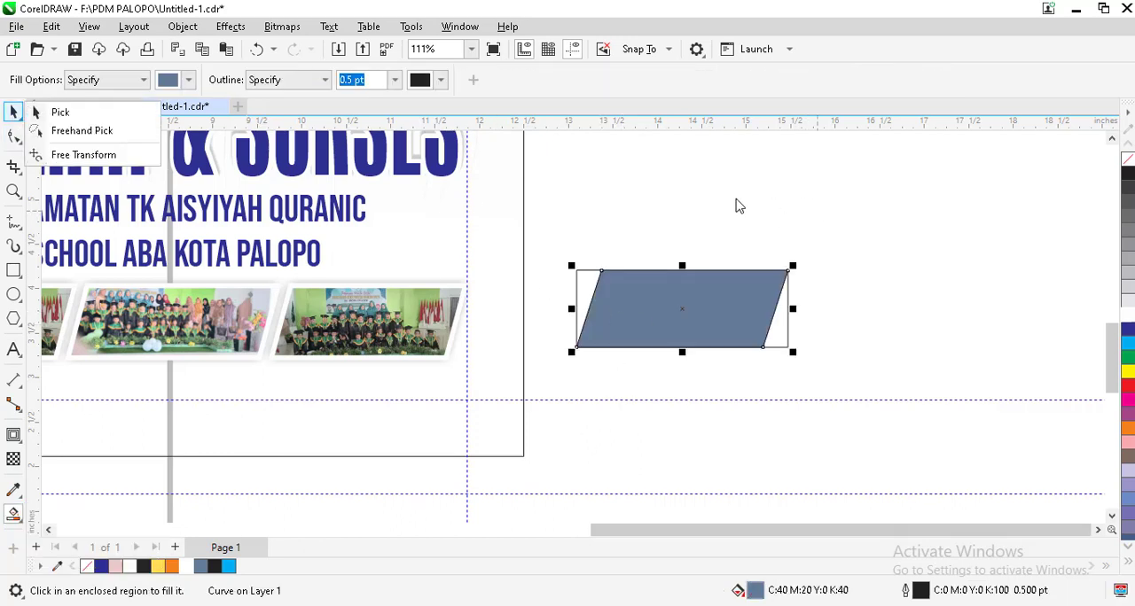
click(796, 299)
key(ctrl+z)
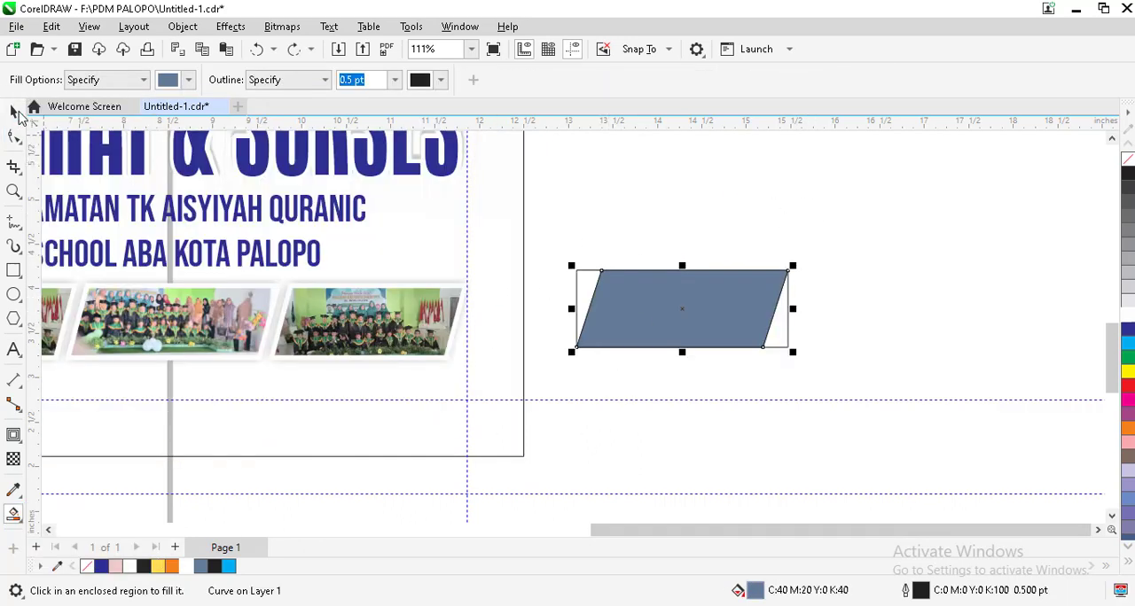
Step: Delete the two original slanted outlines, keeping only the filled parallelogram
click(606, 256)
click(582, 278)
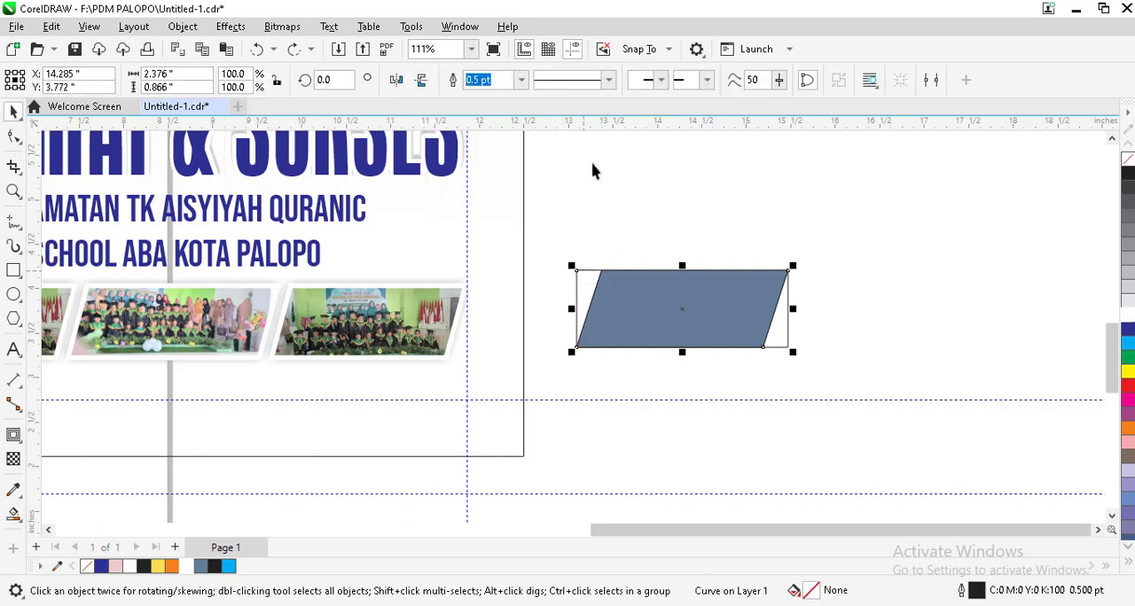
key(Delete)
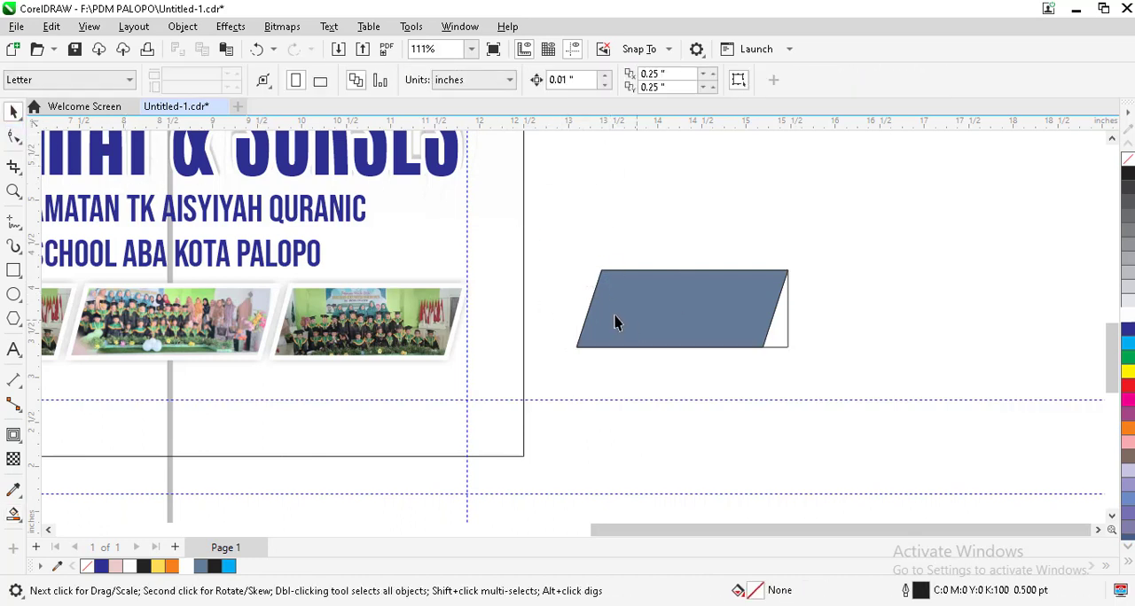
click(787, 334)
key(Delete)
Step: Move the parallelogram slightly farther from the square frame and fill it with black
drag(701, 318, 775, 330)
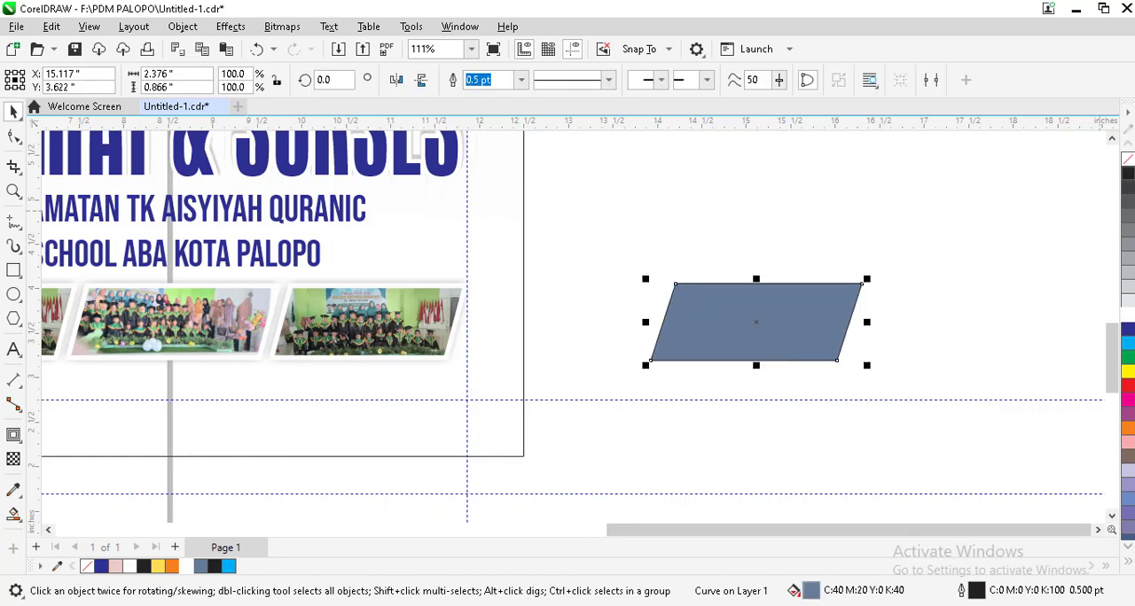
click(1129, 174)
click(704, 251)
scroll(768, 297, down, 1)
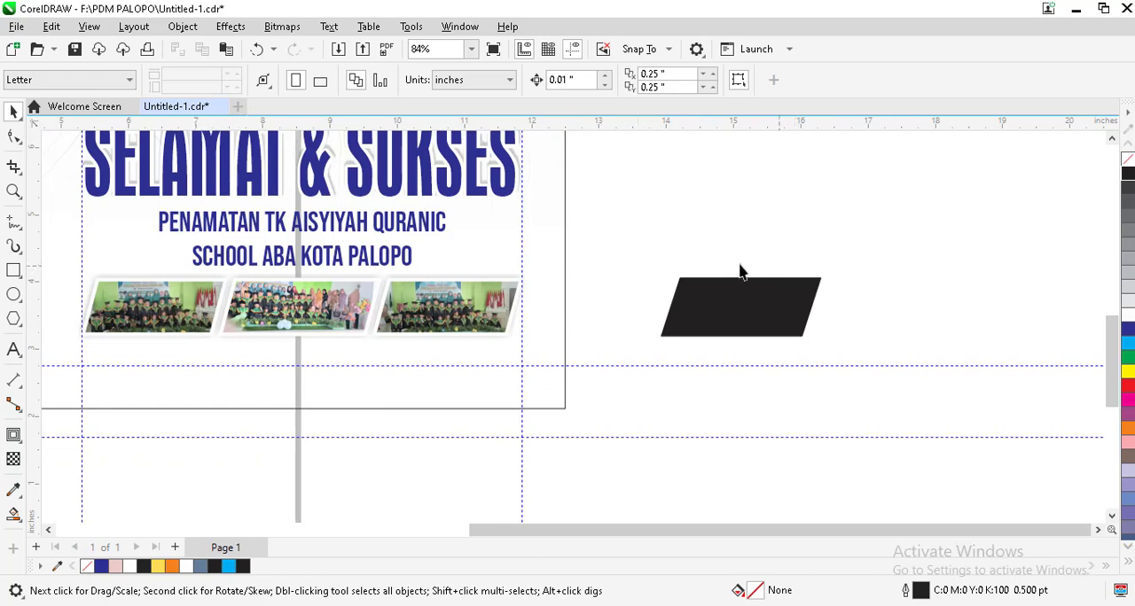
scroll(446, 307, down, 3)
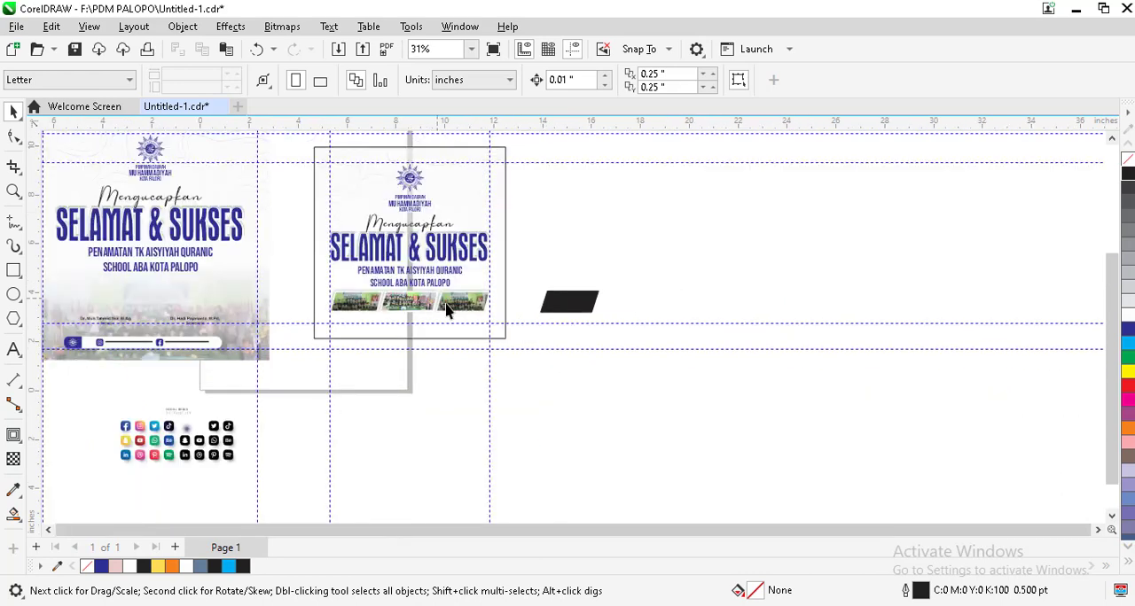
Step: Copy the row of three slanted photos from the square poster to the empty area beyond the black parallelogram
click(450, 308)
click(525, 275)
drag(505, 293, 319, 335)
key(ctrl+z)
drag(542, 398, 310, 278)
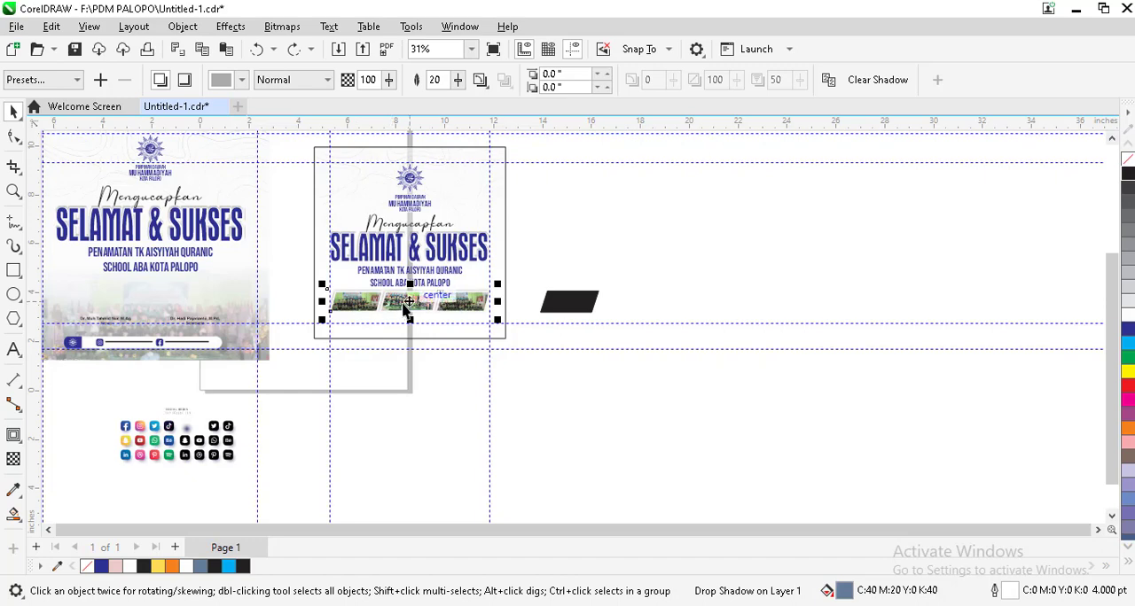
drag(393, 309, 733, 236)
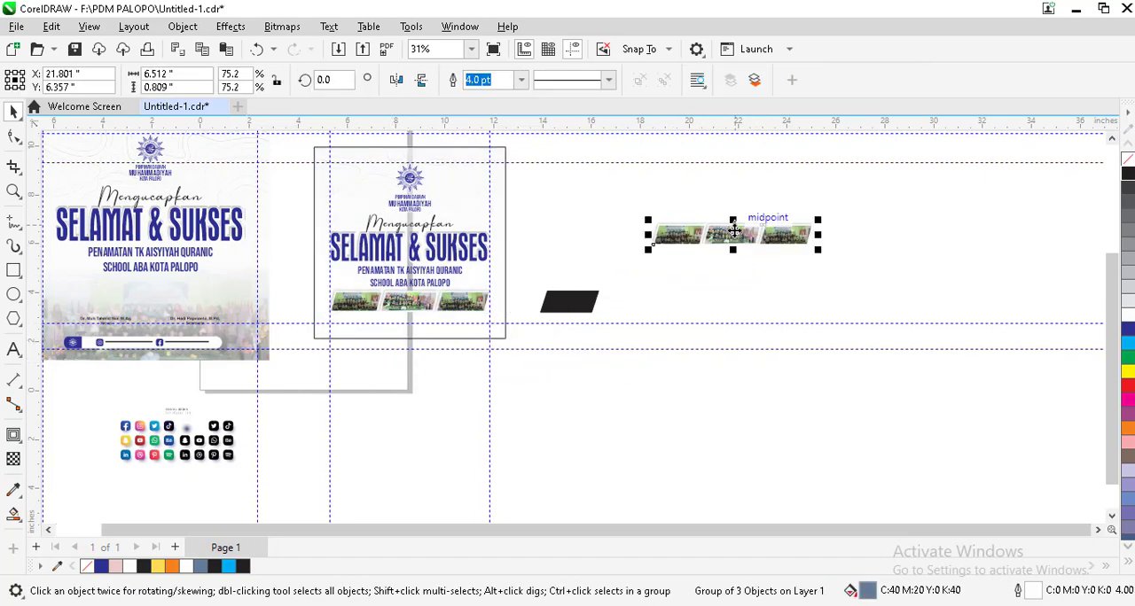
Step: Try to apply a contour with a 0.405" offset to the copied photo row
scroll(733, 232, up, 1)
click(18, 437)
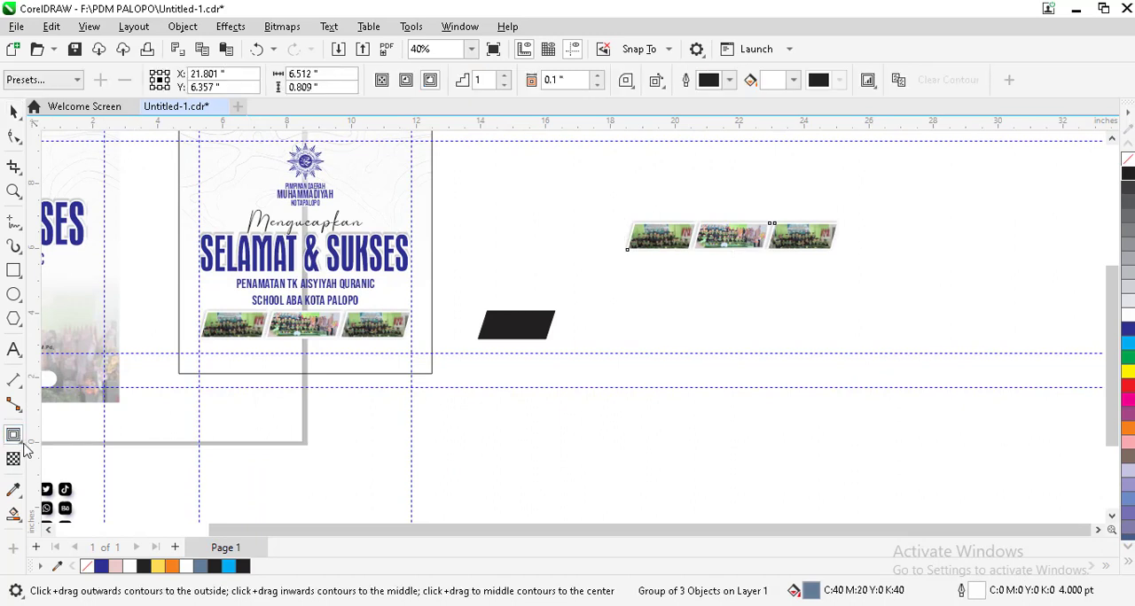
scroll(805, 232, up, 1)
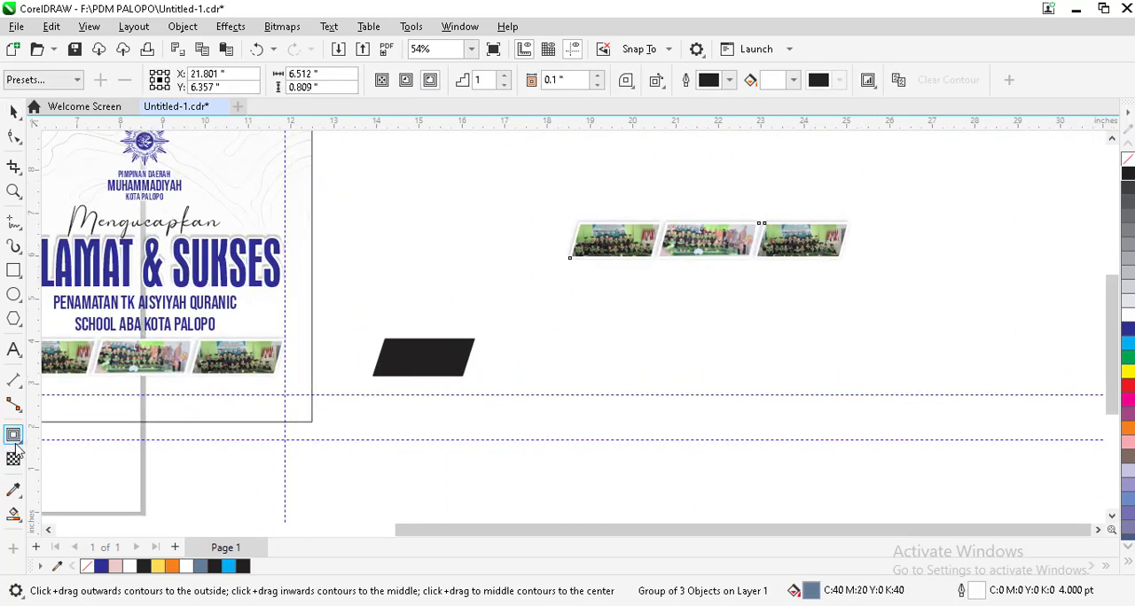
drag(709, 245, 789, 203)
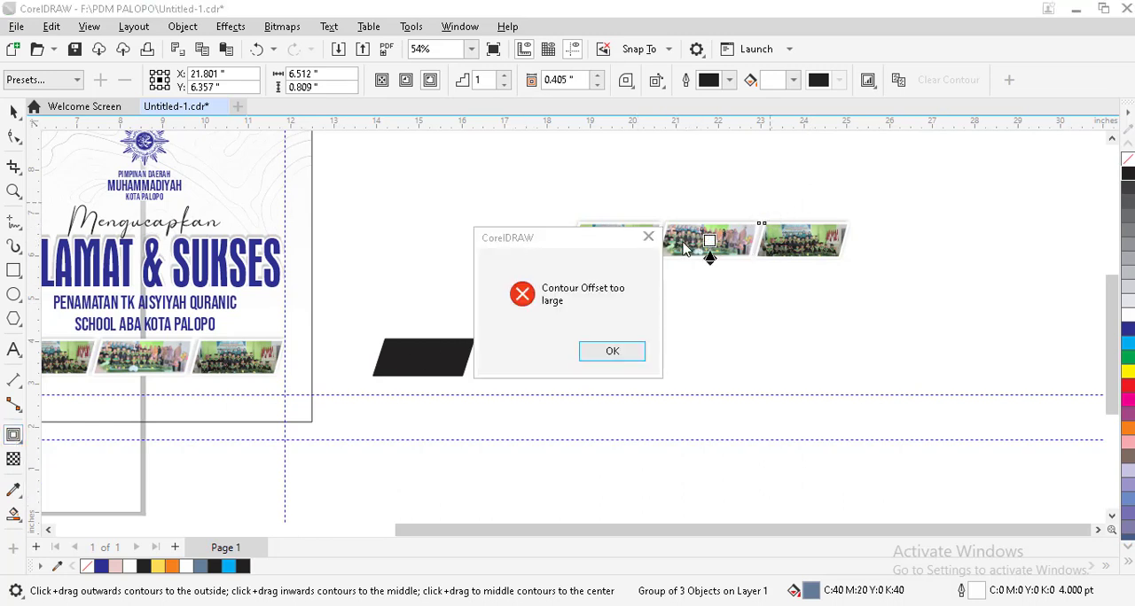
click(618, 352)
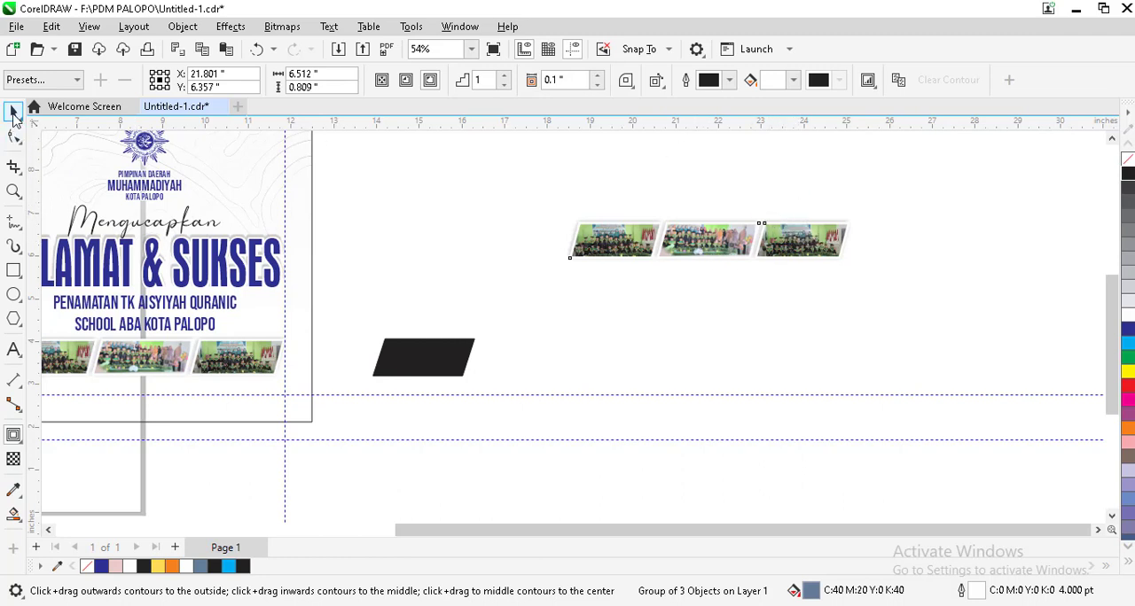
click(13, 113)
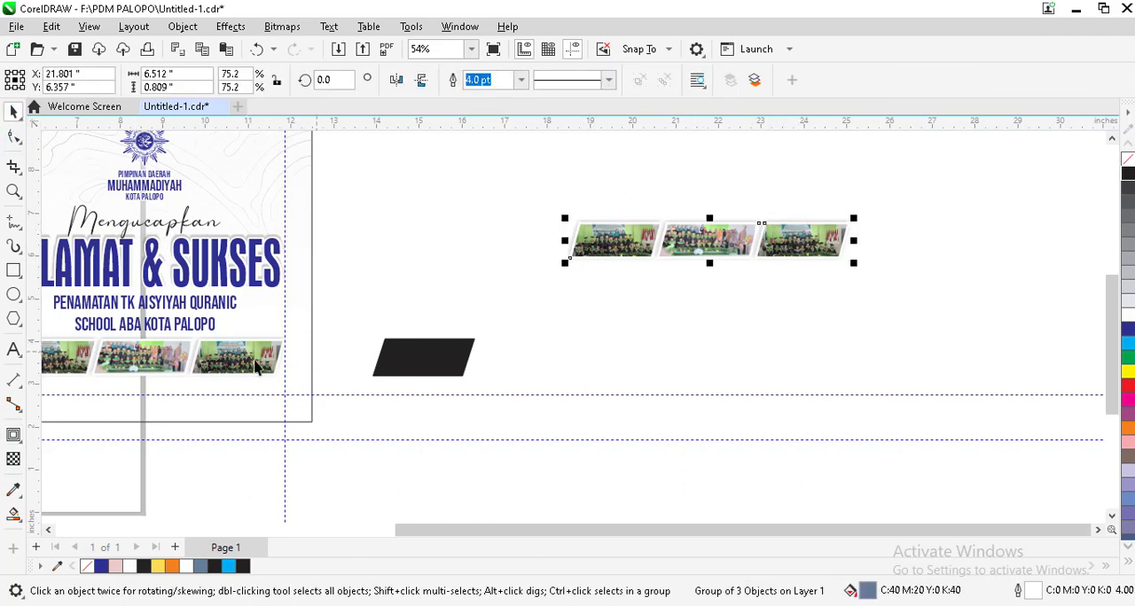
Step: Adjust the copied photo row's drop shadow with the Shadow tool, then clear the shadow
click(20, 443)
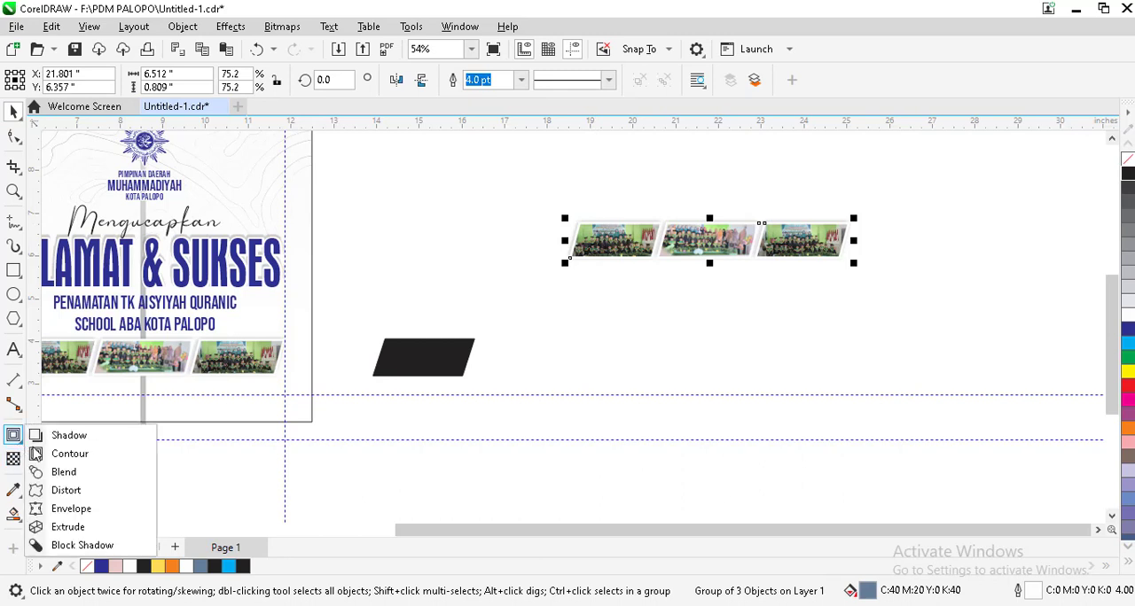
click(66, 436)
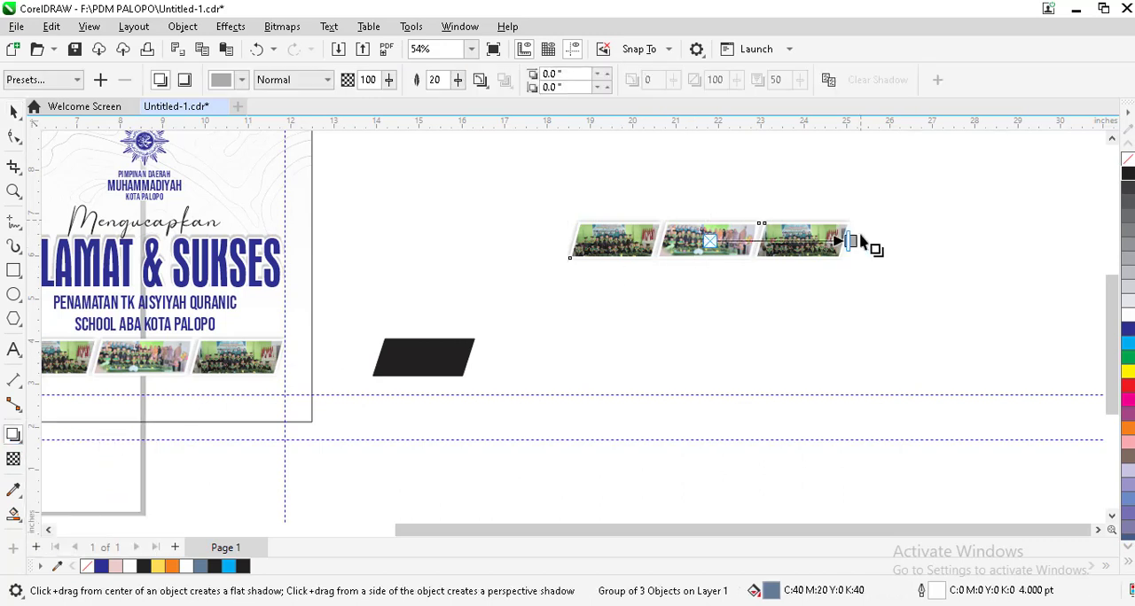
drag(849, 241, 827, 180)
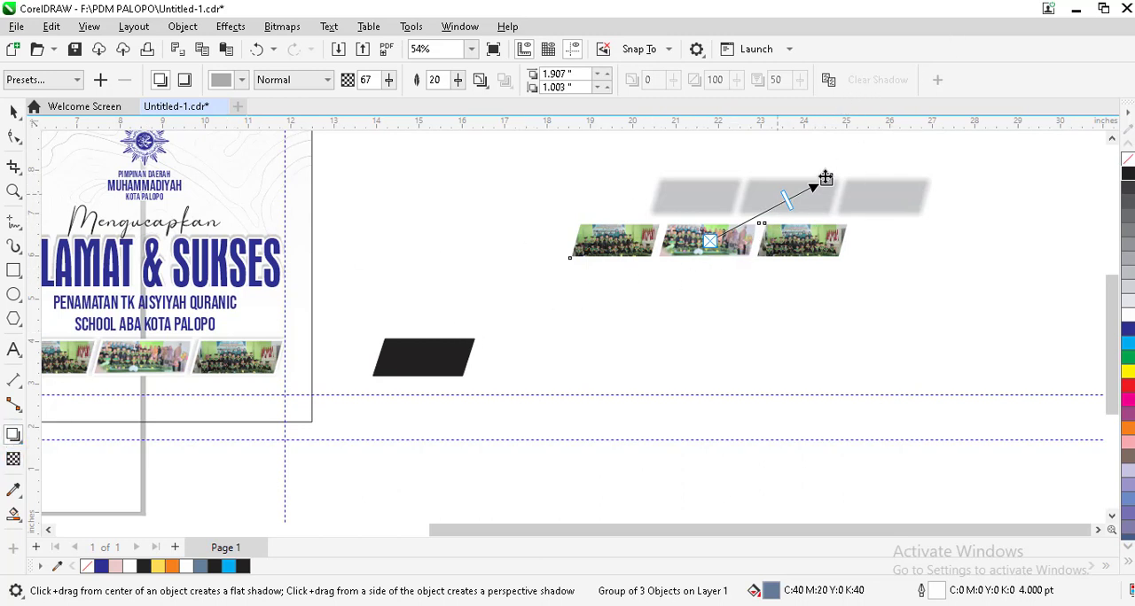
drag(825, 179, 854, 147)
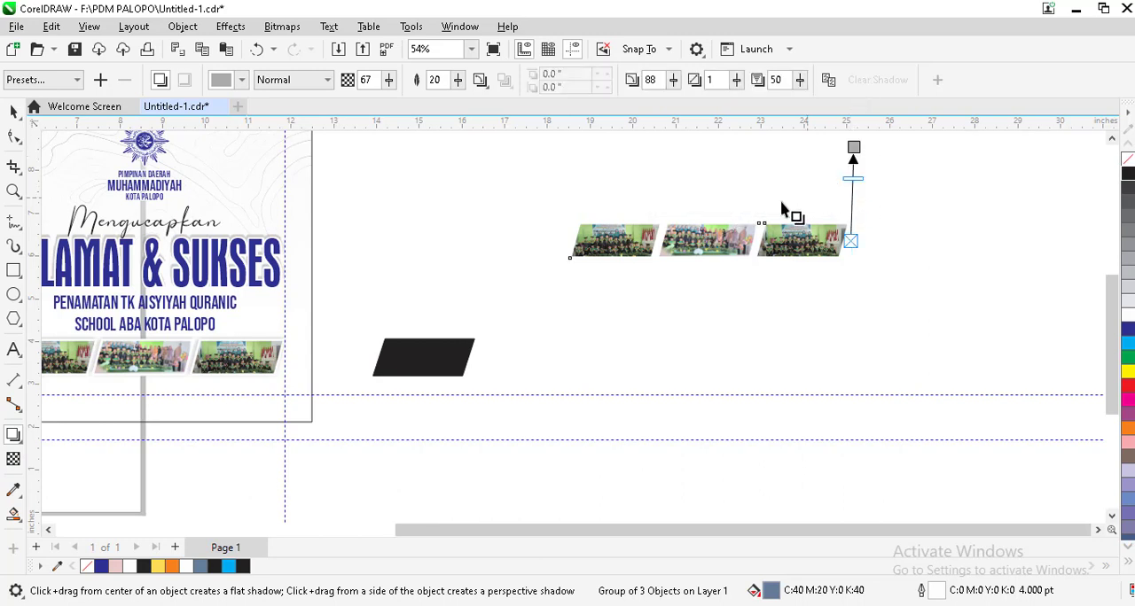
click(687, 253)
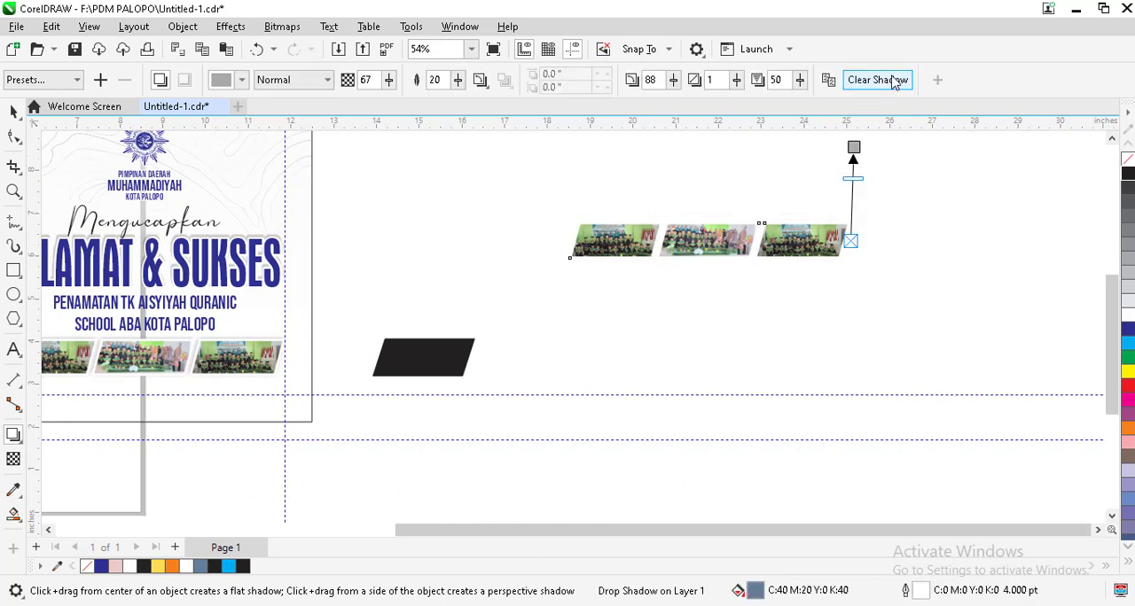
click(894, 79)
Step: Ungroup the copied photo row and extract the photo from its first slanted frame
click(11, 114)
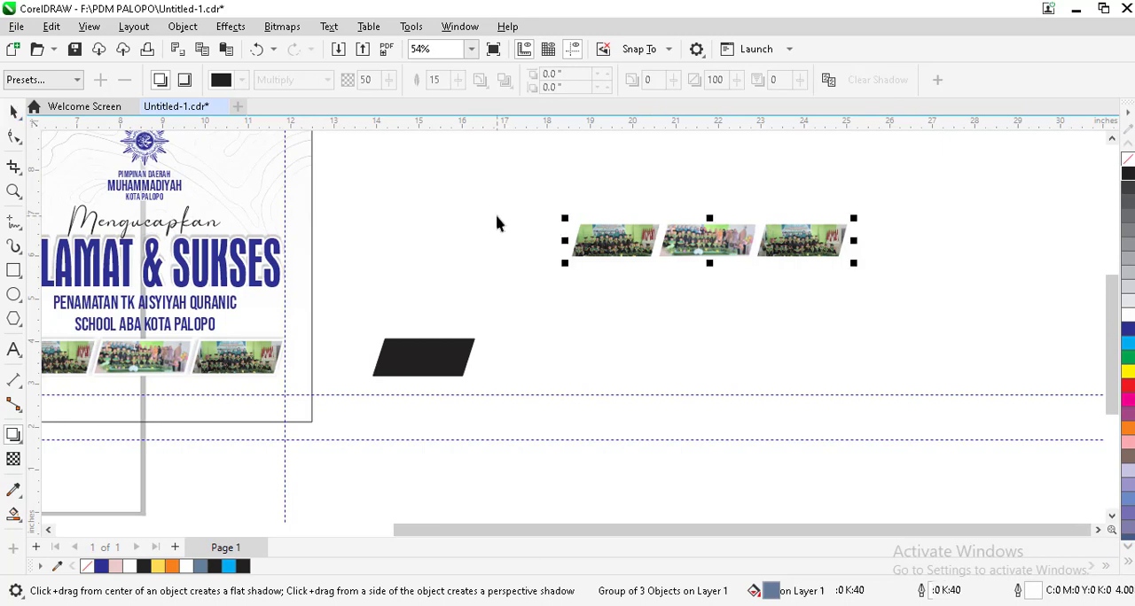
click(643, 81)
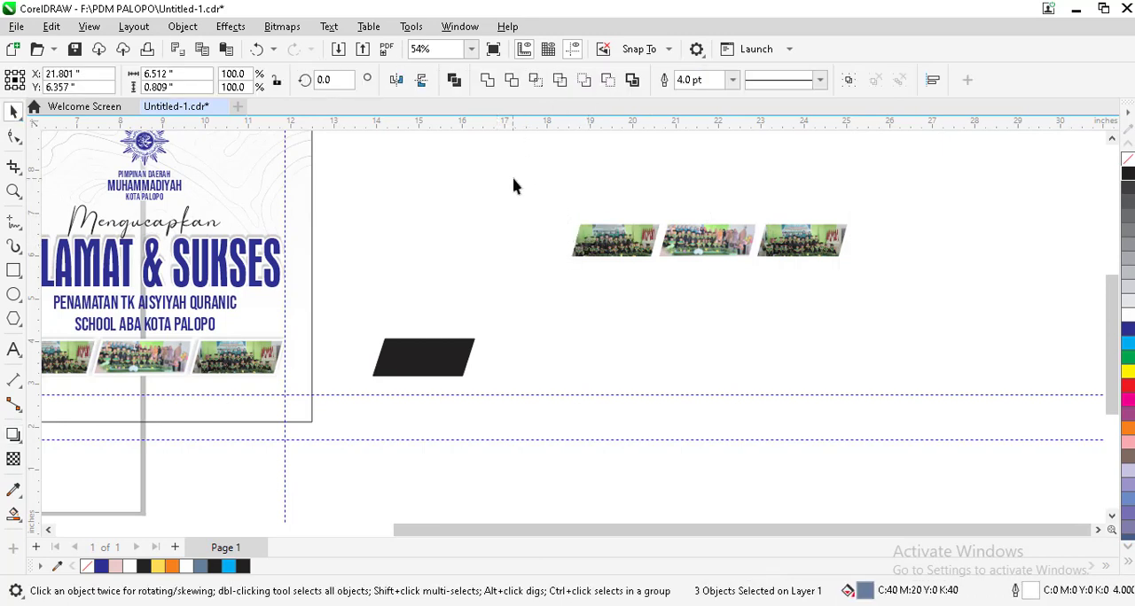
click(629, 236)
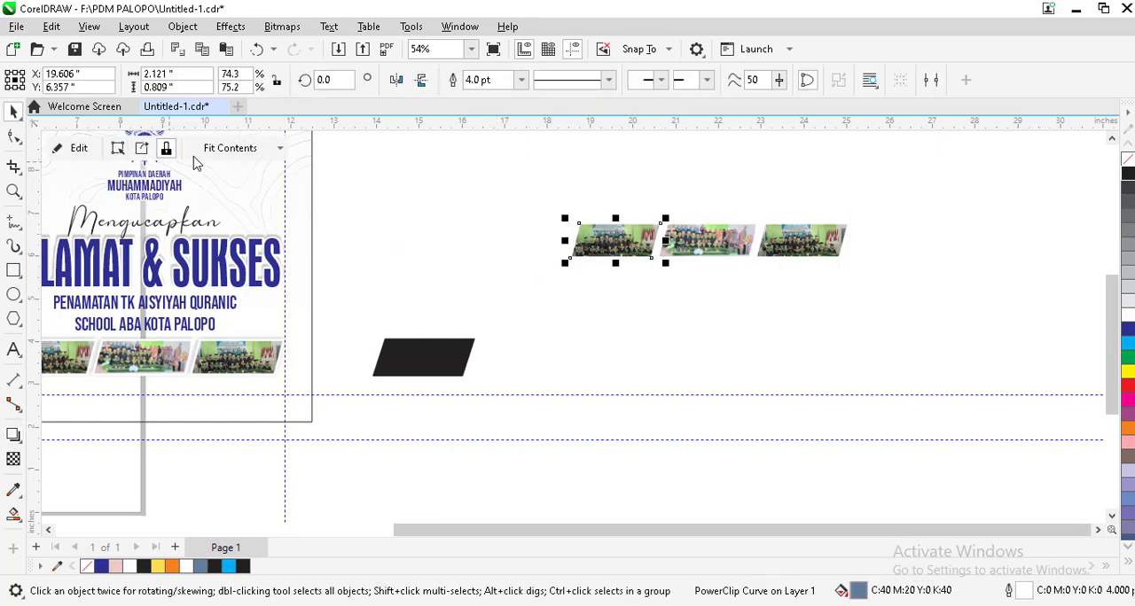
click(142, 148)
click(641, 285)
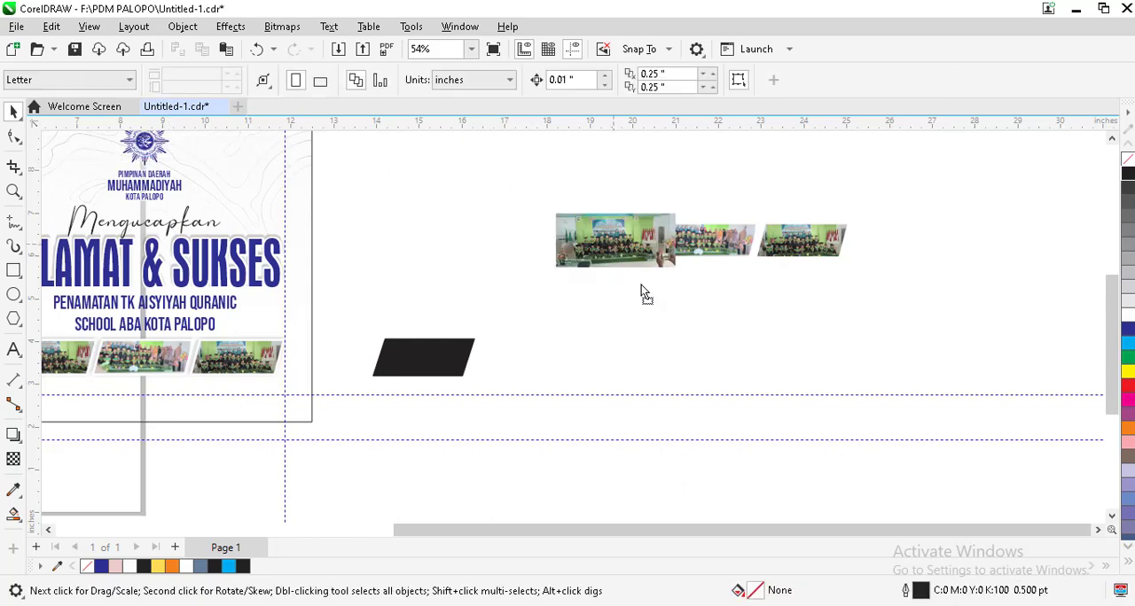
Step: Move the extracted photo below its empty frame and PowerClip it inside the black parallelogram
drag(617, 248, 663, 334)
right_click(663, 334)
click(730, 352)
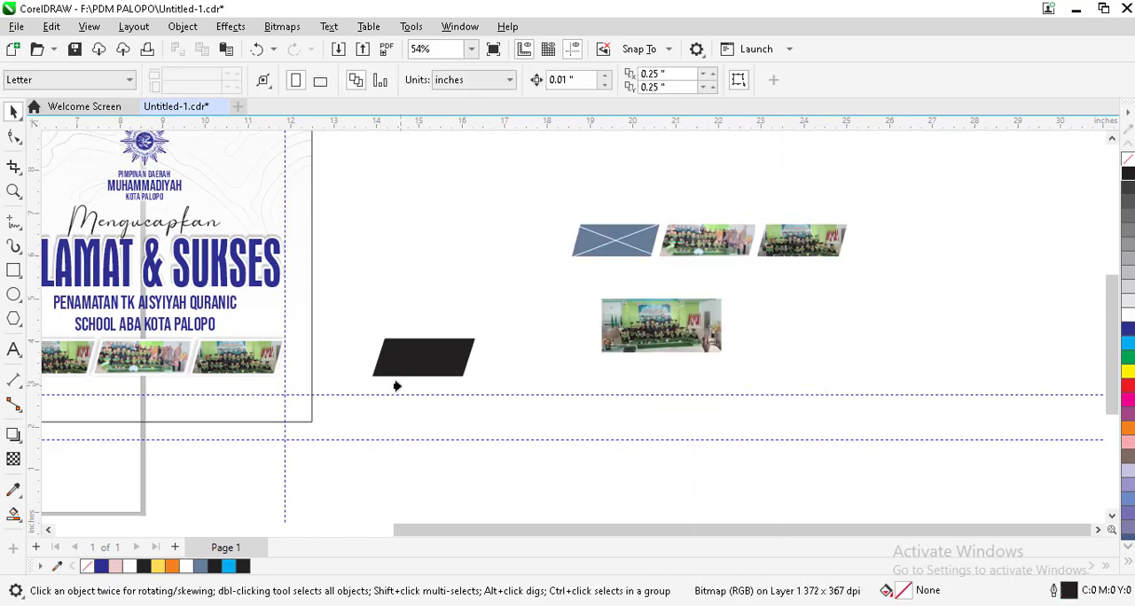
click(403, 362)
Step: Edit the parallelogram's PowerClip contents and shift the group photo slightly to the right within the frame
scroll(404, 363, up, 2)
scroll(408, 364, up, 1)
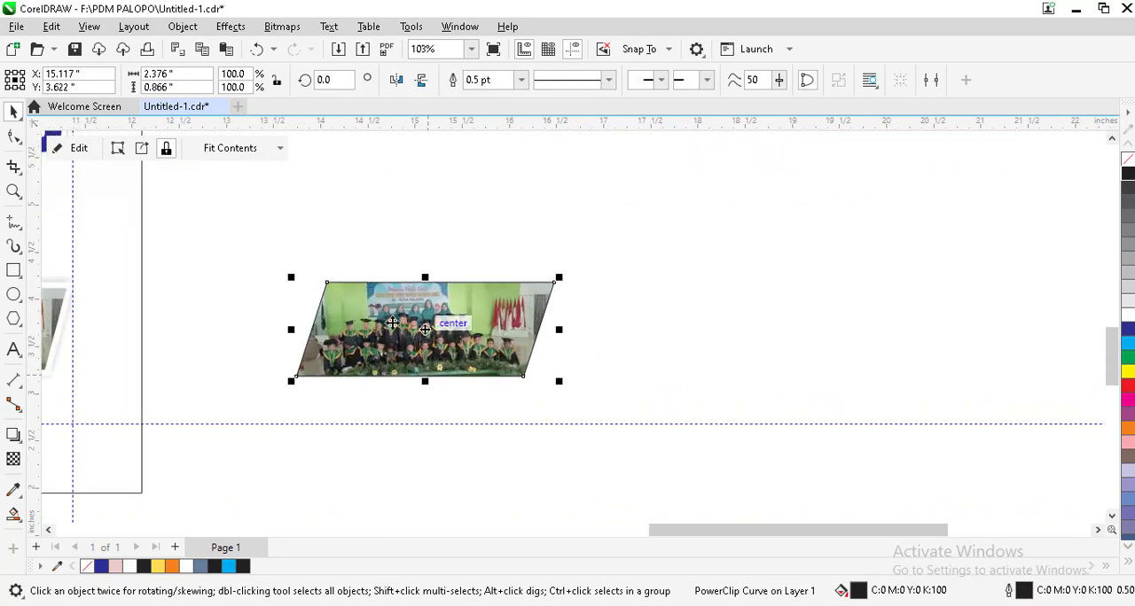
scroll(424, 329, up, 1)
click(71, 148)
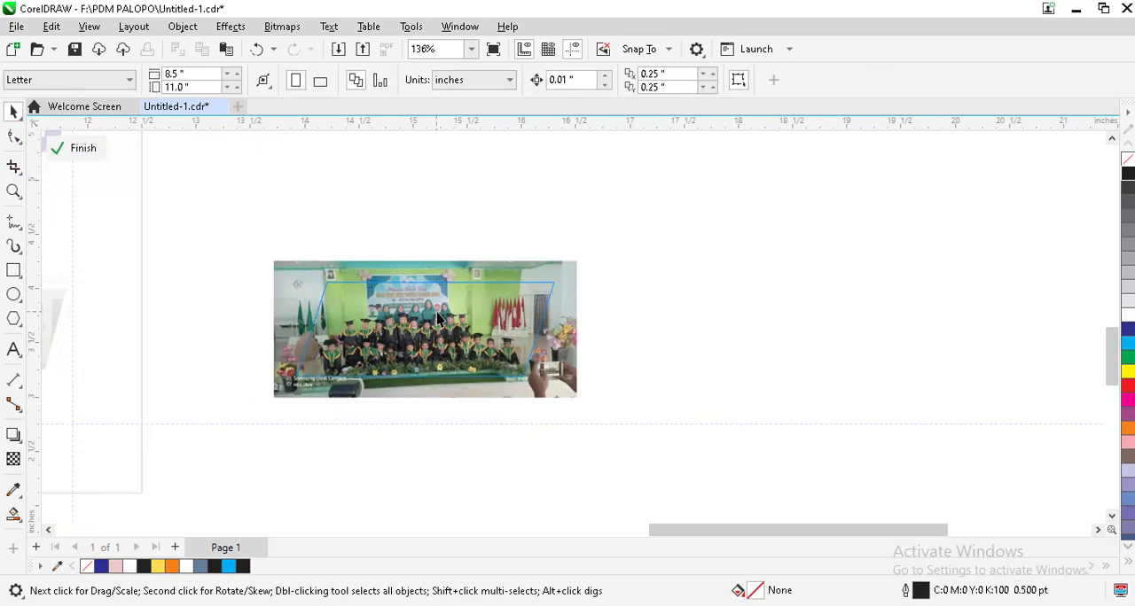
click(454, 311)
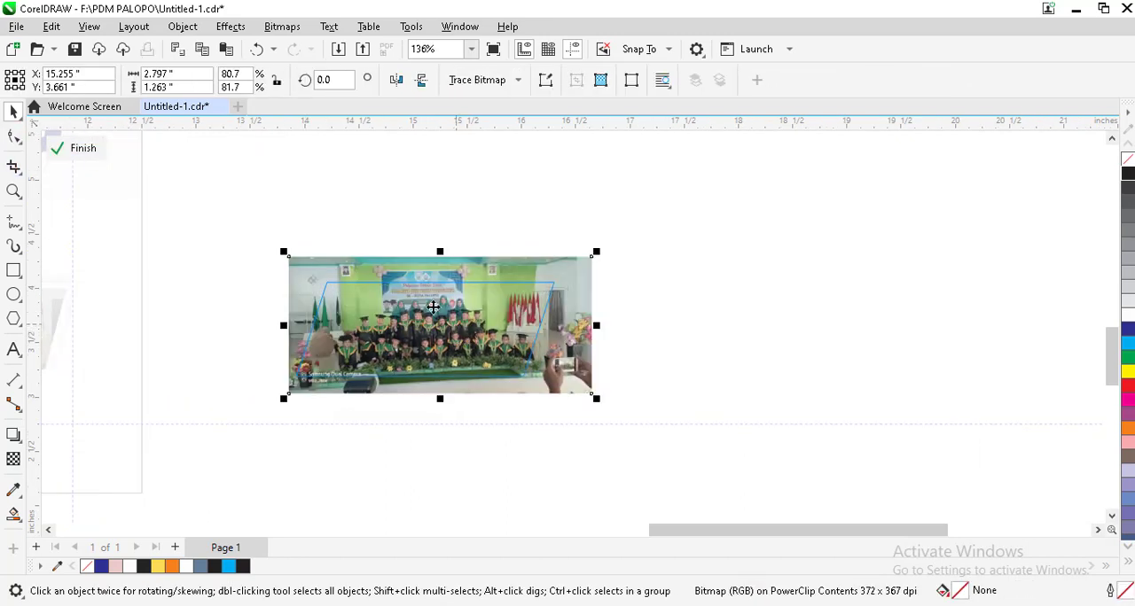
click(70, 148)
click(512, 220)
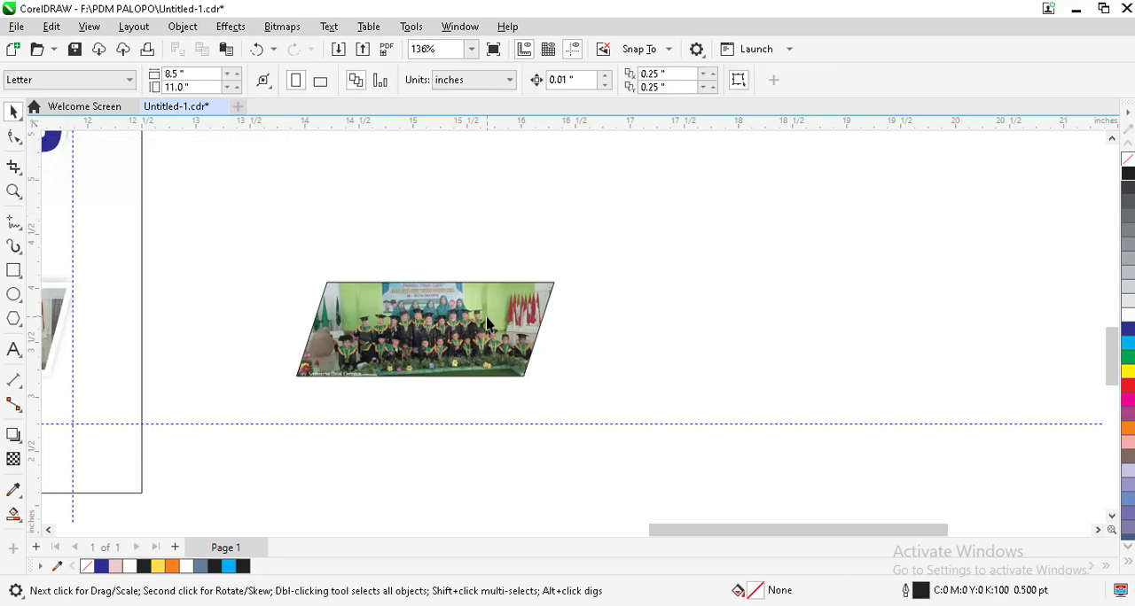
Step: Duplicate the photo-filled parallelogram twice along a horizontal line to make a row of three frames
click(474, 323)
scroll(641, 307, down, 3)
click(641, 307)
click(497, 317)
scroll(497, 317, down, 1)
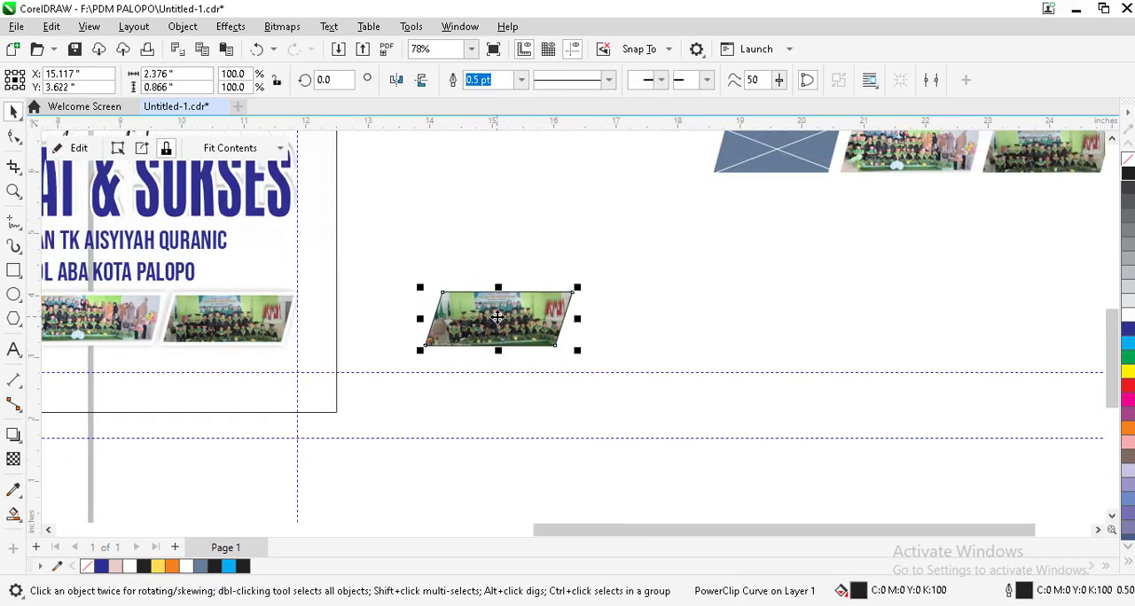
drag(494, 320, 783, 318)
scroll(601, 334, down, 1)
scroll(615, 253, up, 3)
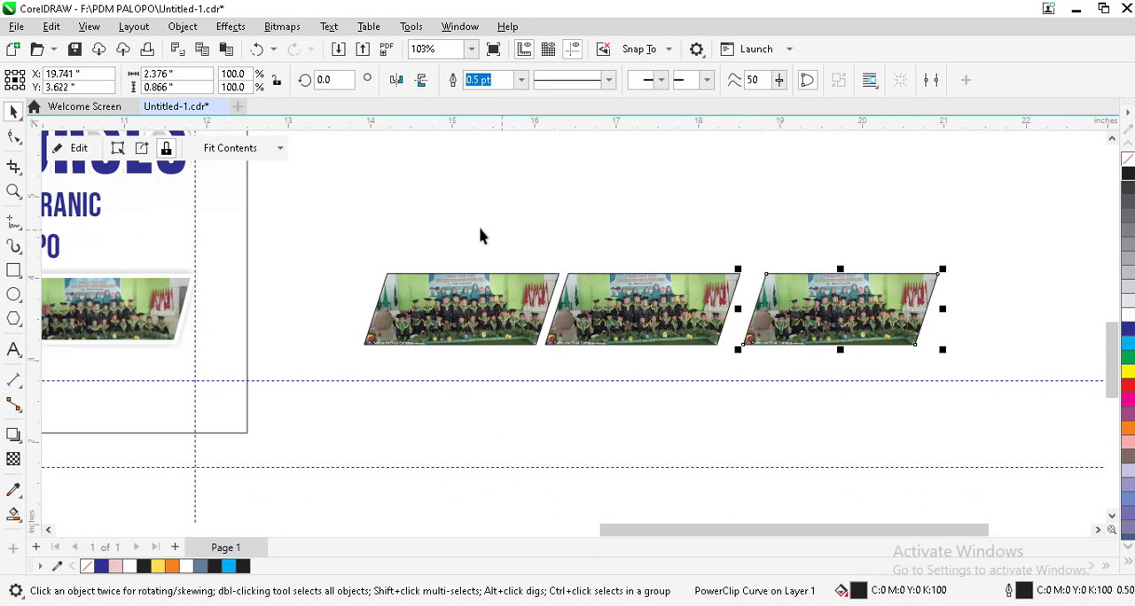
Step: Distribute the three photo frames so the horizontal gaps between them are equal
click(325, 224)
drag(1011, 417, 979, 406)
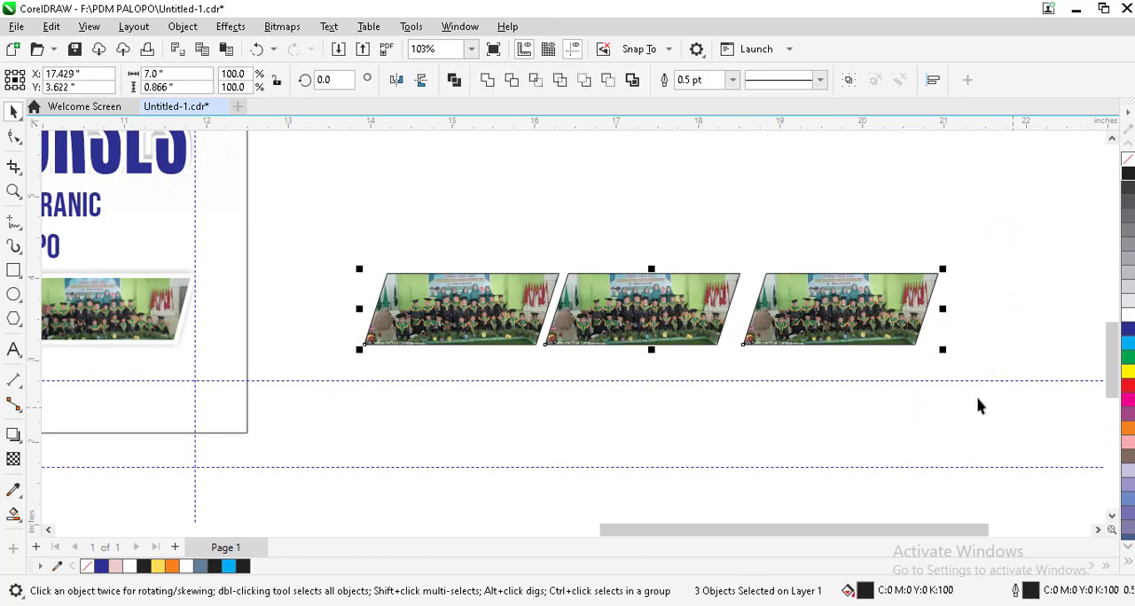
key(shift+p)
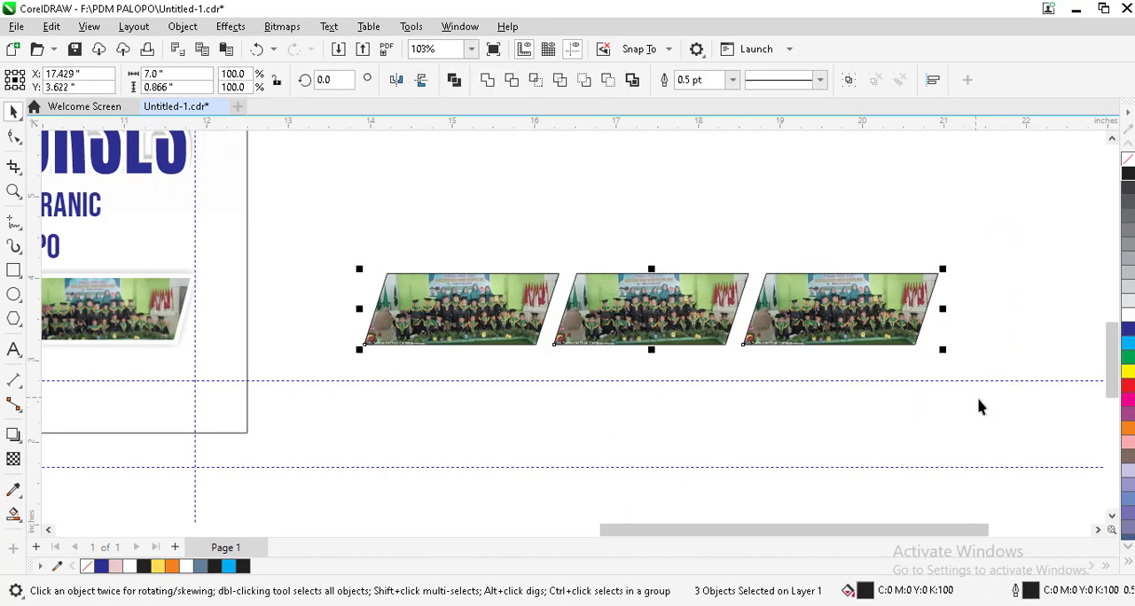
drag(983, 237, 312, 346)
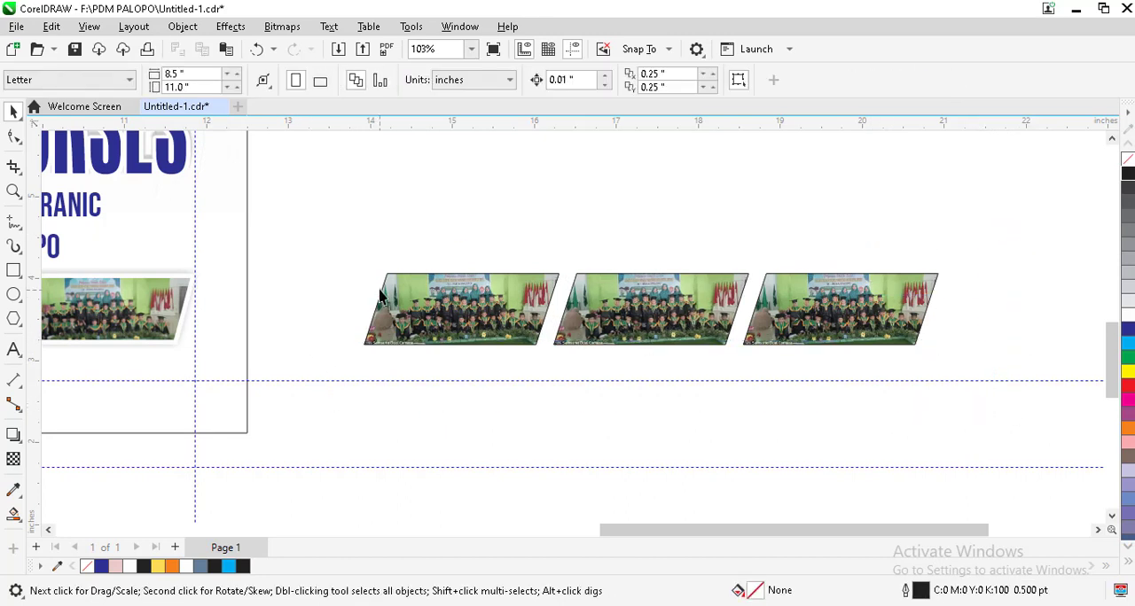
drag(769, 352, 404, 406)
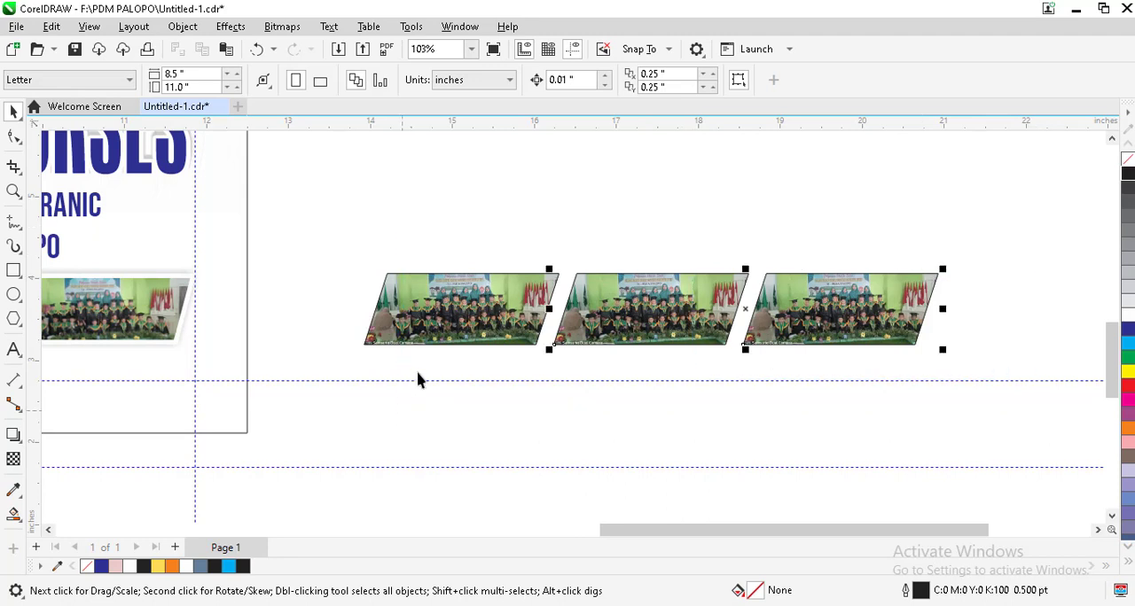
Step: Give the three photo frames a white 4.0 pt outline
drag(347, 240, 1025, 415)
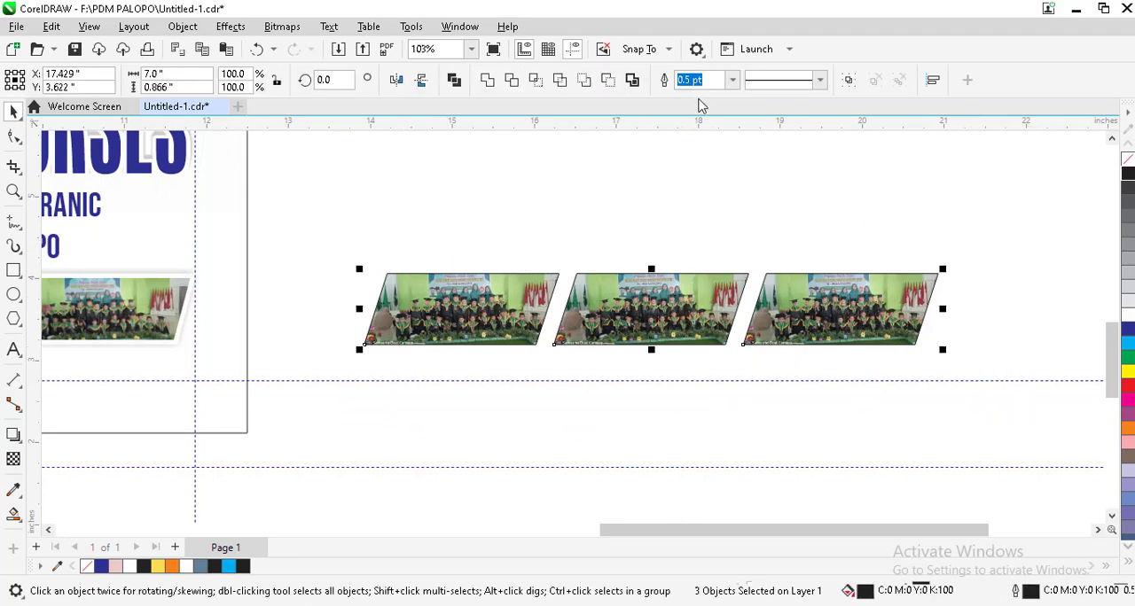
click(731, 79)
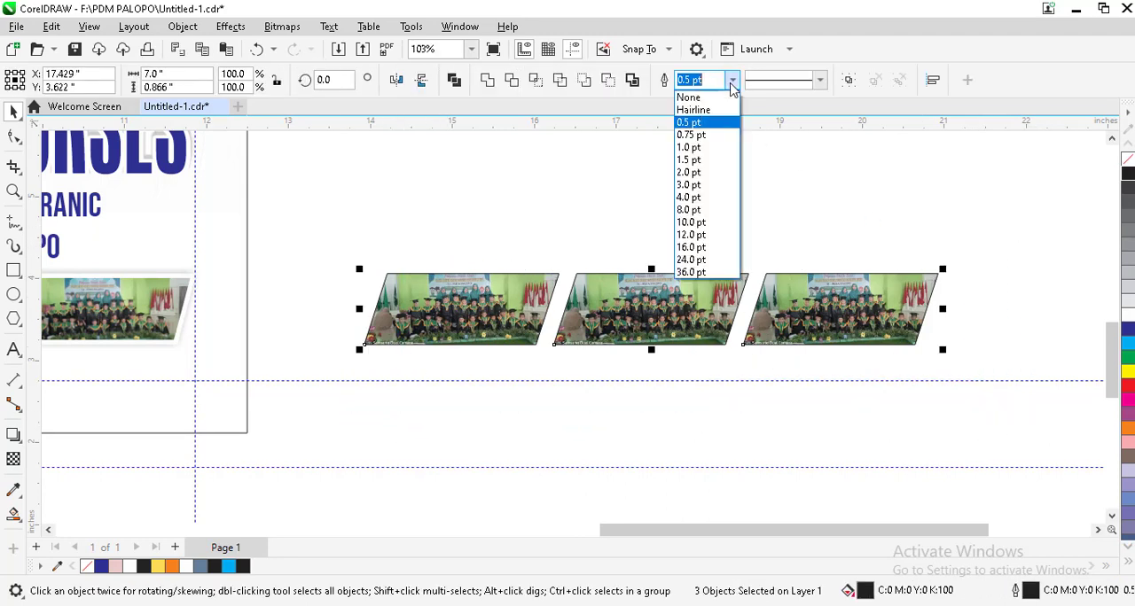
click(692, 197)
click(1011, 281)
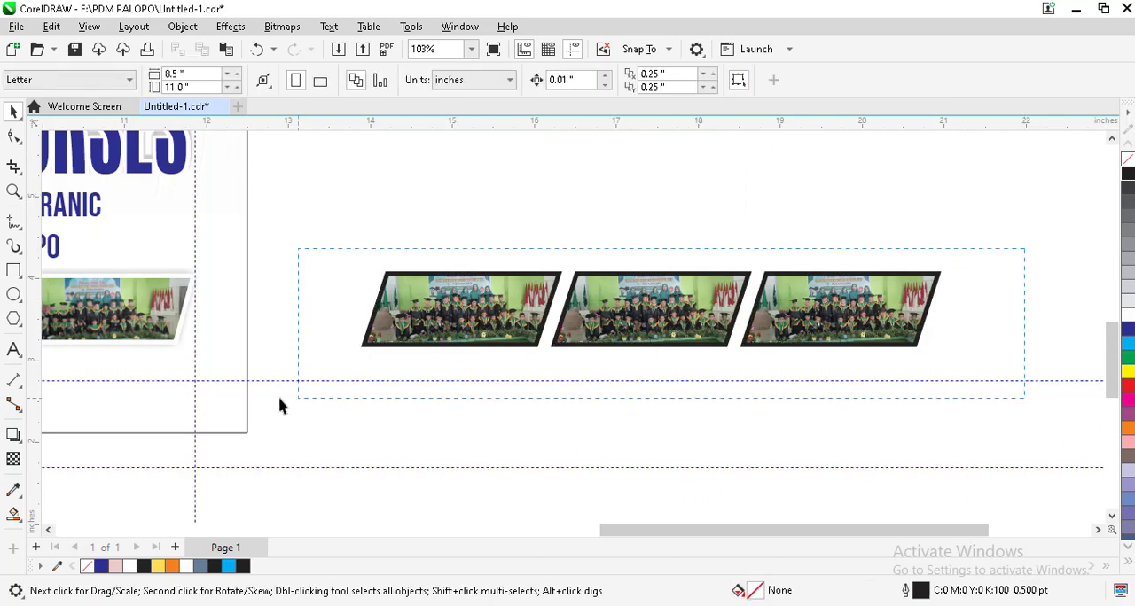
drag(279, 407, 351, 411)
right_click(1129, 306)
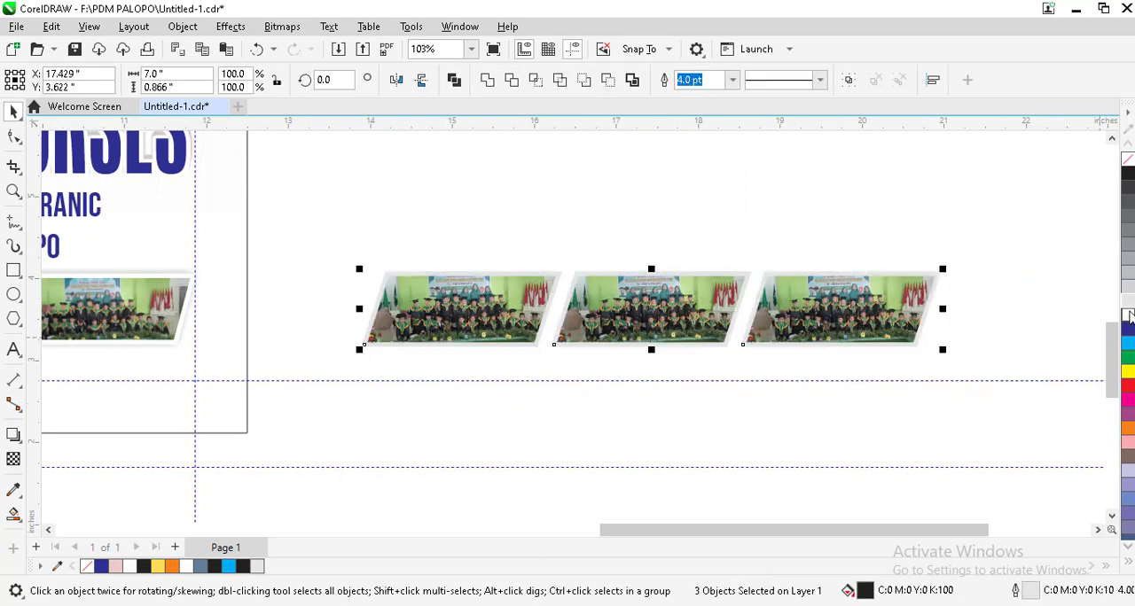
click(1027, 231)
drag(311, 445, 312, 443)
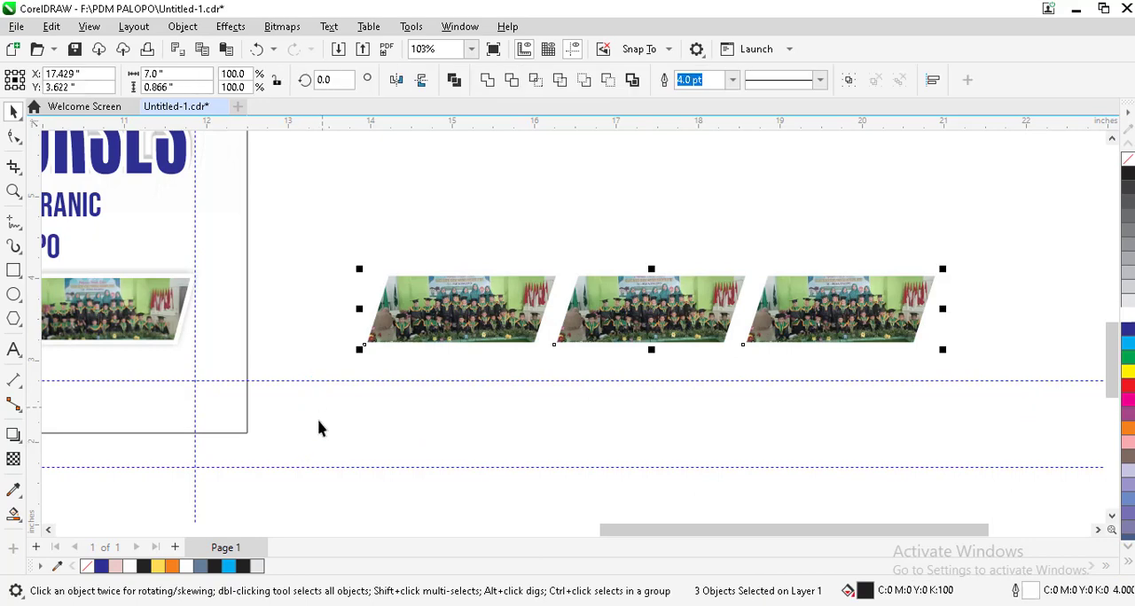
Step: Delete the row of three newly made photo frames
key(Delete)
scroll(616, 293, down, 2)
scroll(645, 263, down, 1)
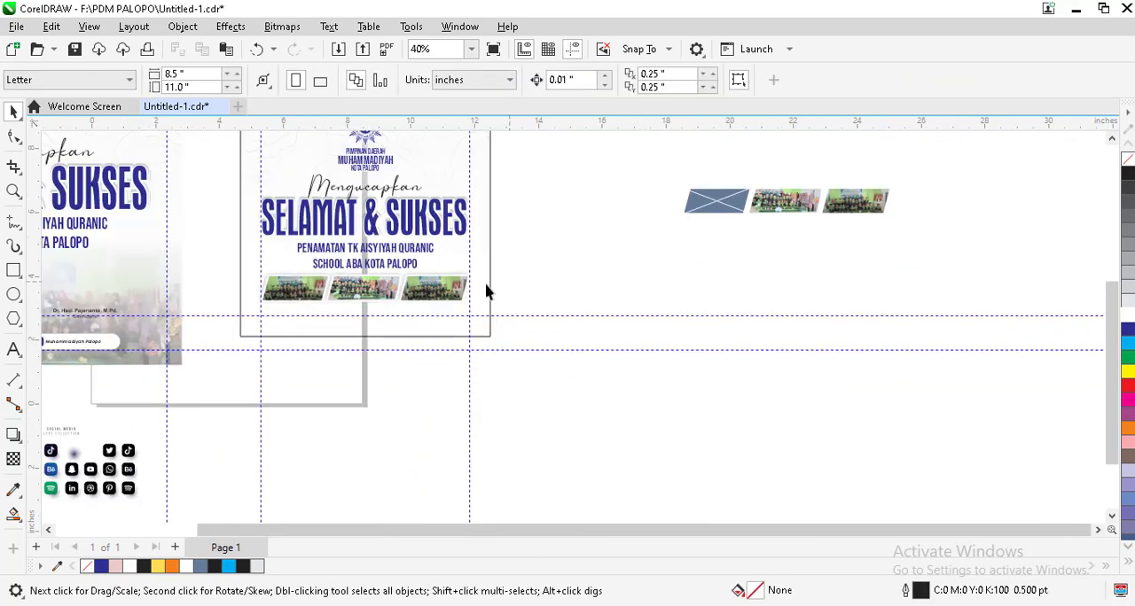
Step: Copy the faded group photo out of the original poster's PowerClip and place it in the empty area below and beside the square poster
scroll(512, 213, down, 1)
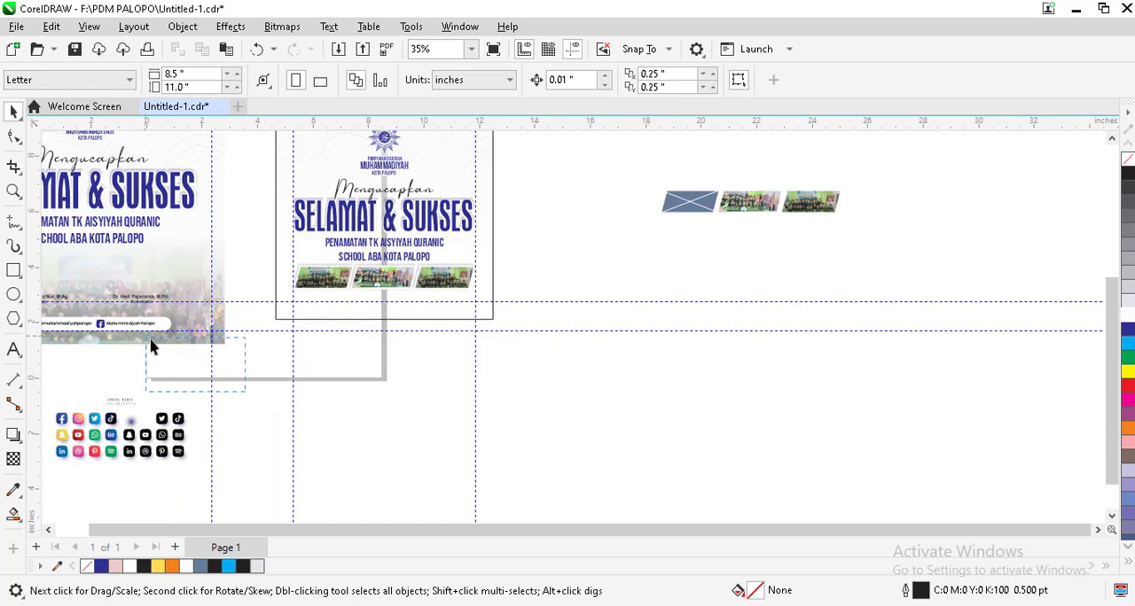
click(156, 270)
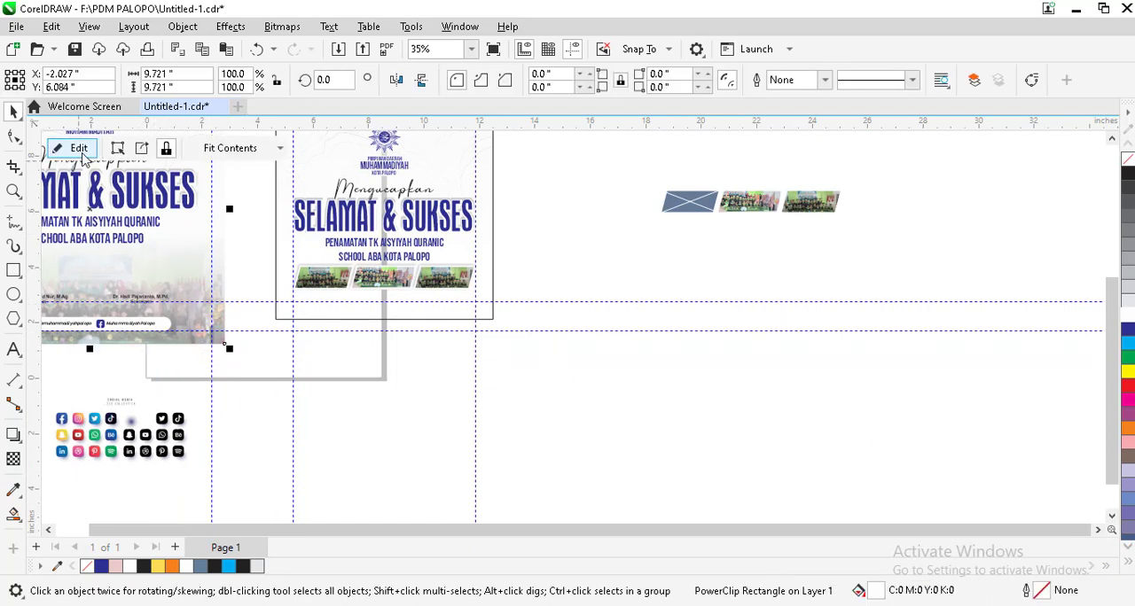
click(80, 148)
click(142, 320)
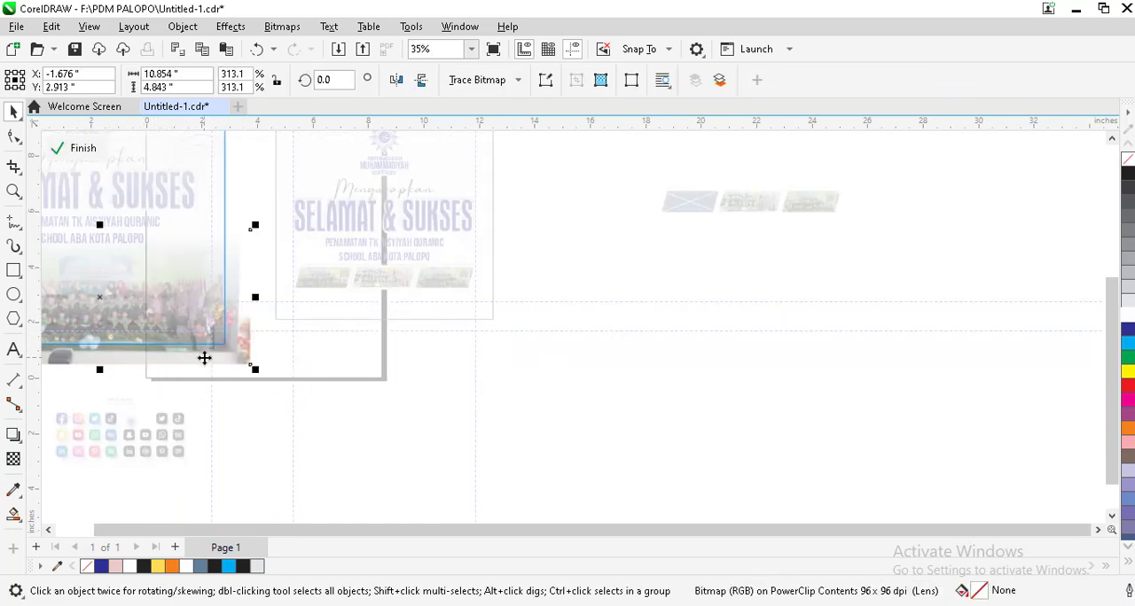
click(260, 408)
click(246, 349)
click(88, 151)
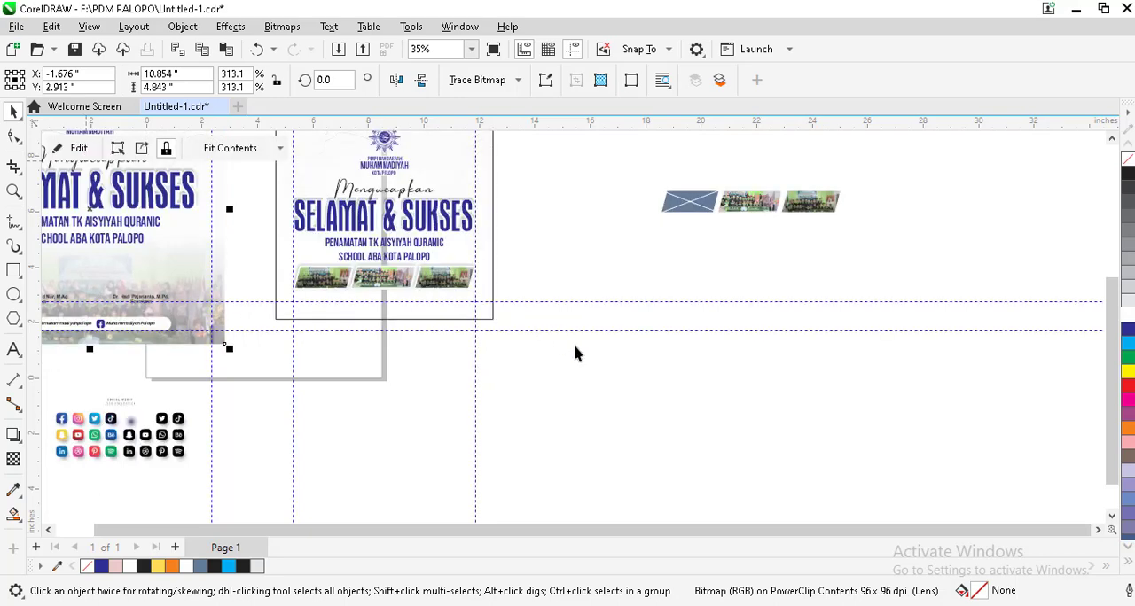
click(600, 401)
click(221, 315)
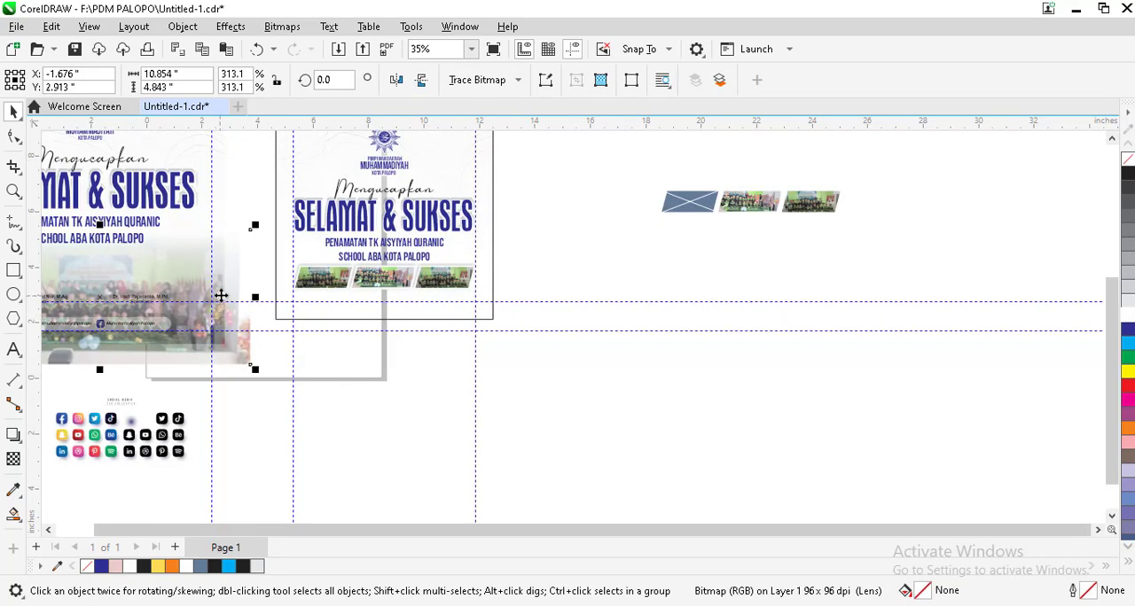
drag(220, 295, 822, 418)
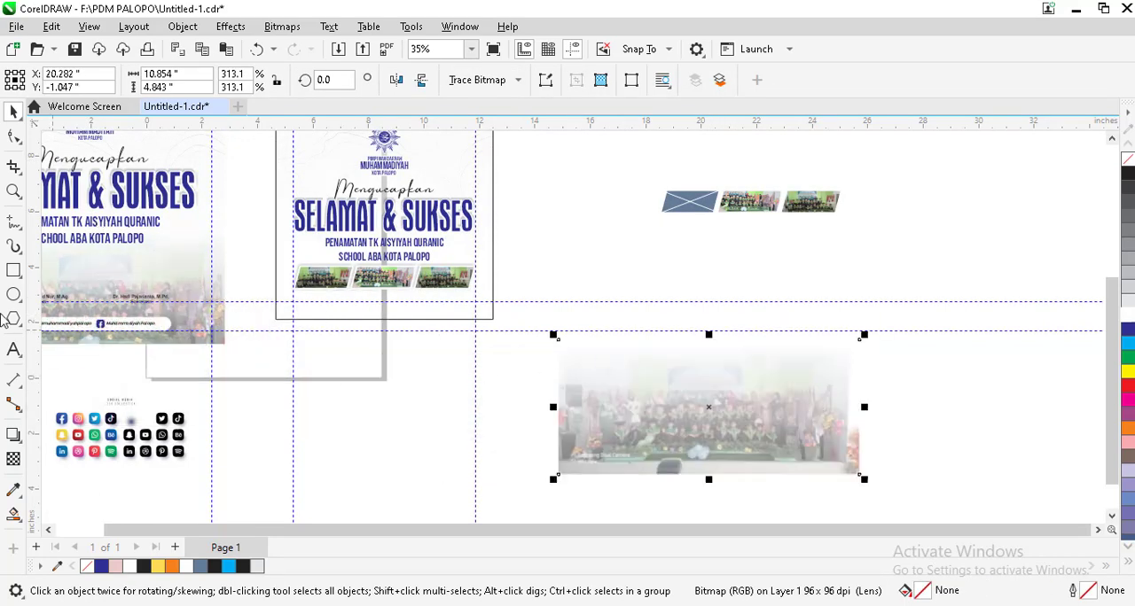
Step: Apply a linear fountain transparency to the copied group photo so that it fades out toward its upper edge
click(13, 459)
drag(721, 436, 683, 113)
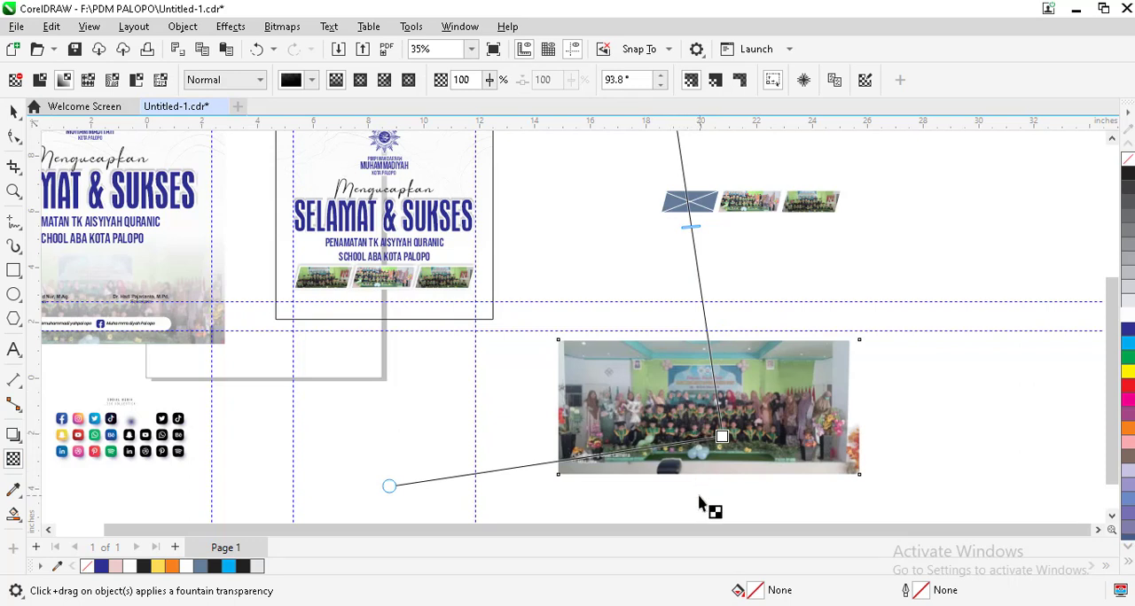
drag(700, 498, 697, 355)
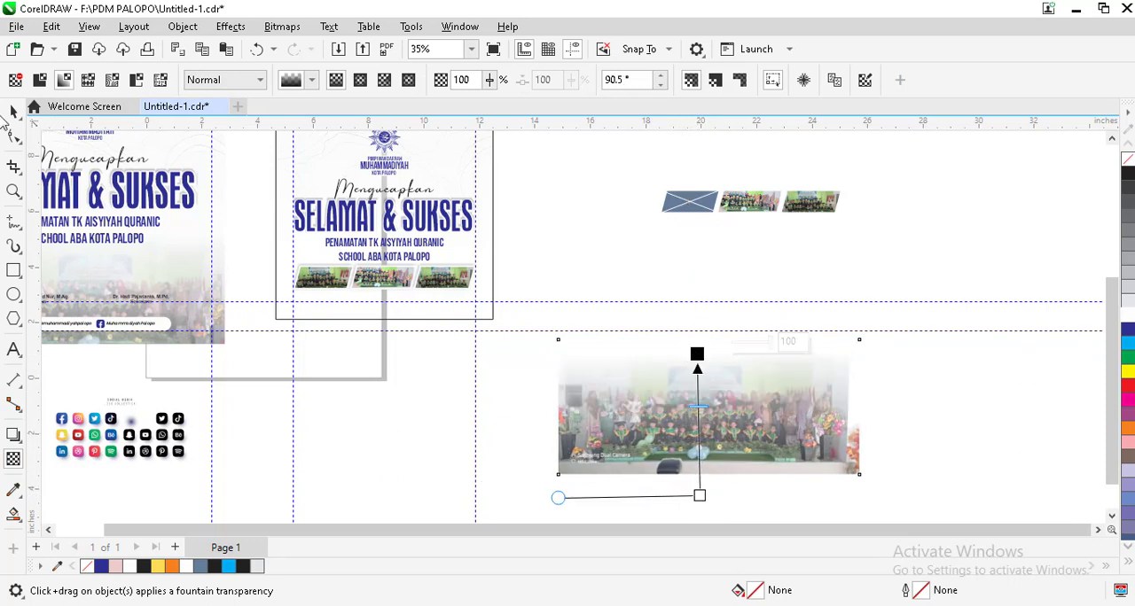
click(14, 110)
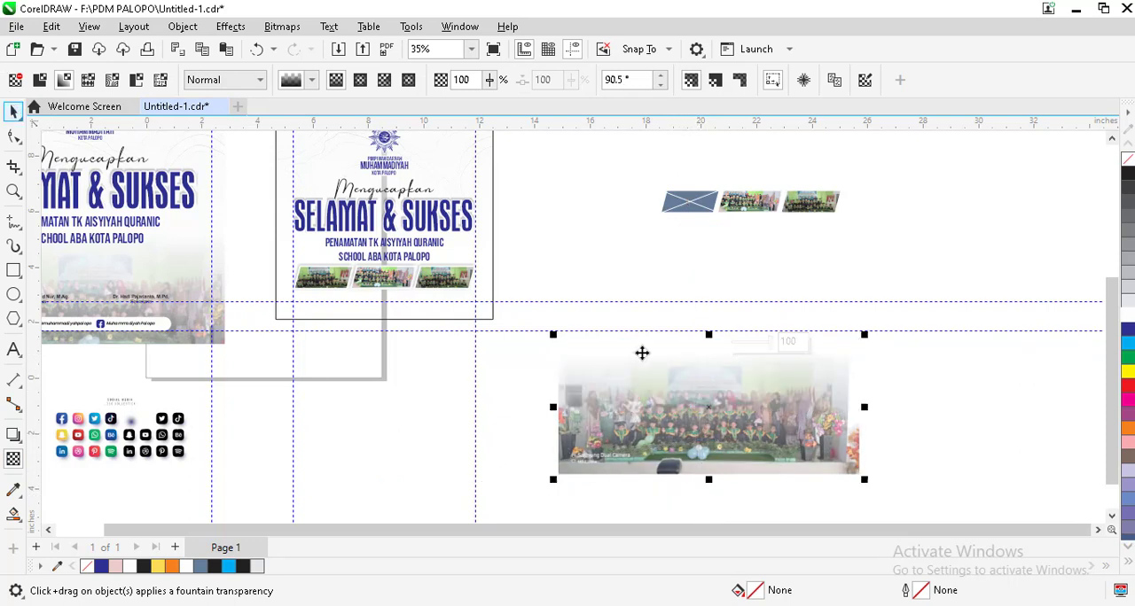
Step: PowerClip the faded photo inside the square poster frame and move it down to the frame's lower edge
right_click(716, 411)
click(803, 352)
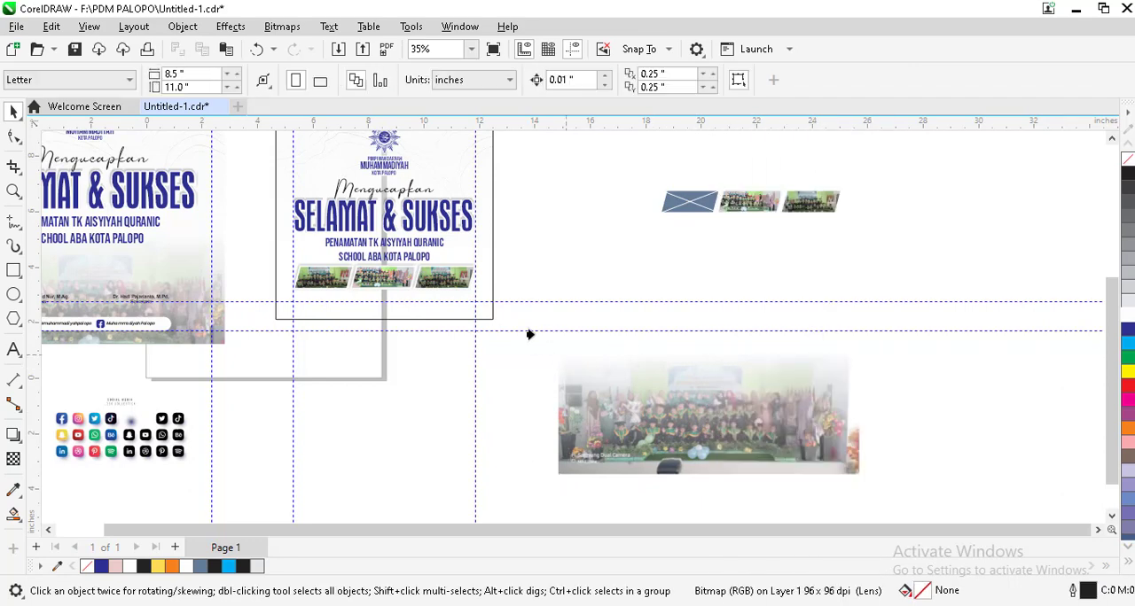
click(296, 252)
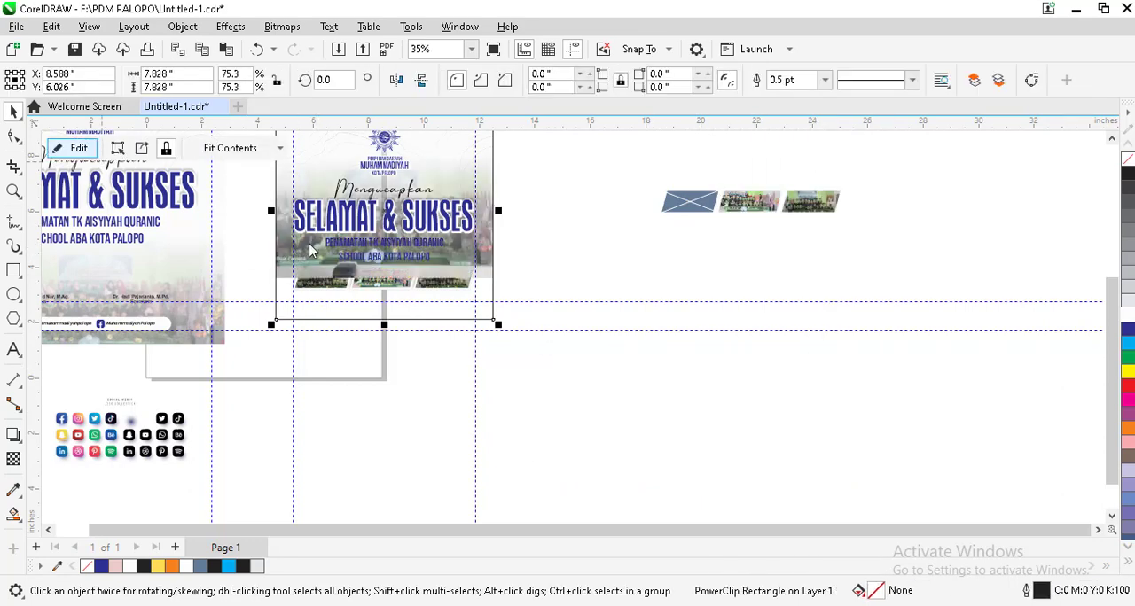
double_click(309, 244)
drag(404, 226, 404, 269)
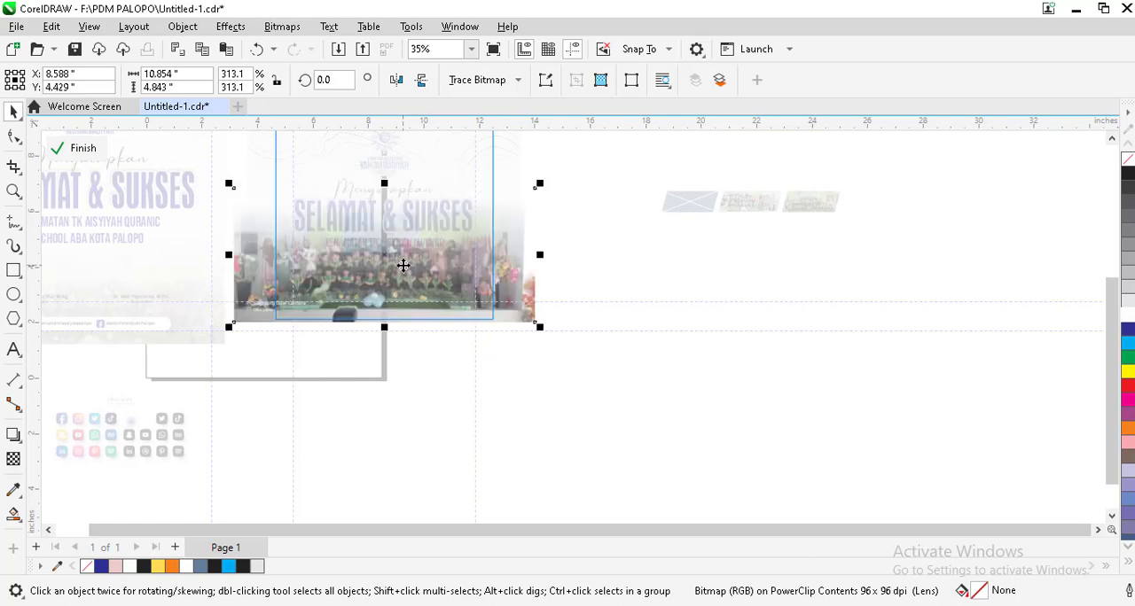
click(75, 148)
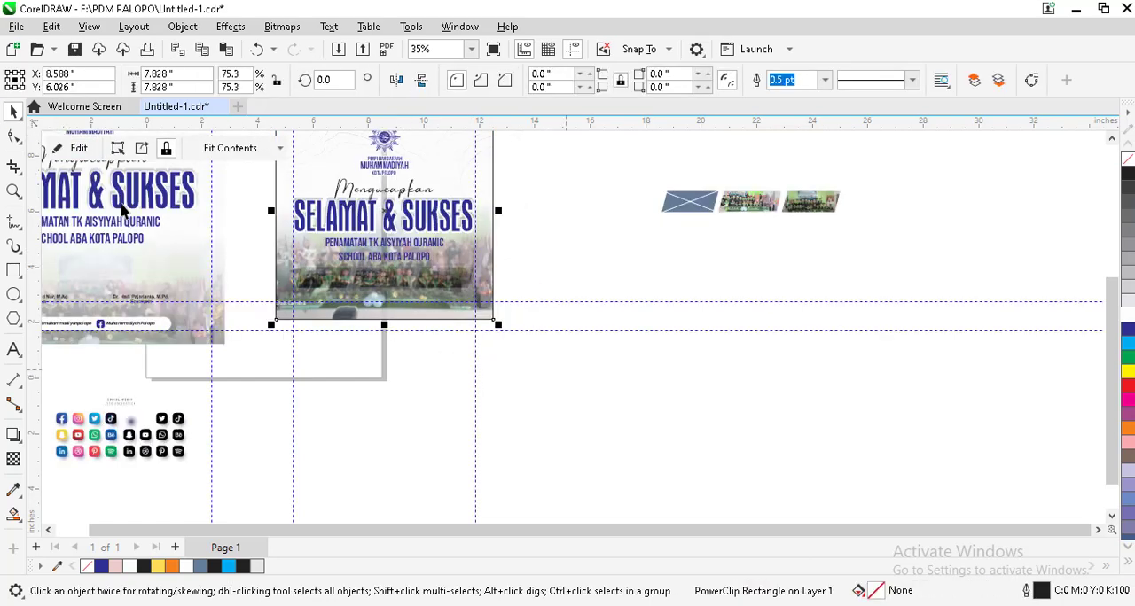
Step: Shift the photo inside the square frame's PowerClip slightly lower, so that it extends past the frame's lower edge
click(80, 148)
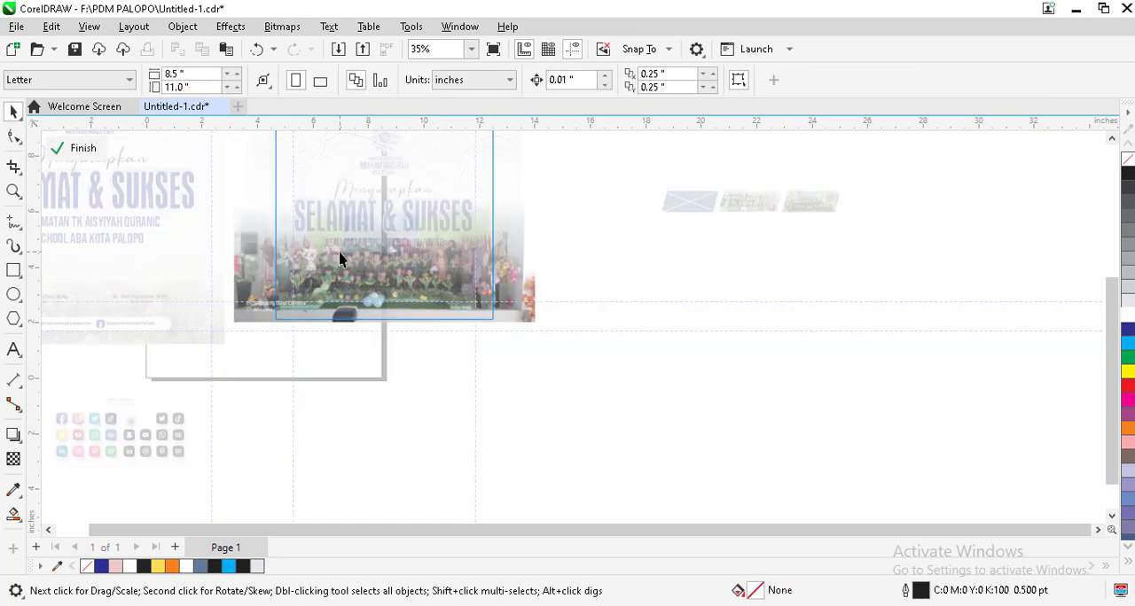
click(342, 264)
key(Down)
click(437, 165)
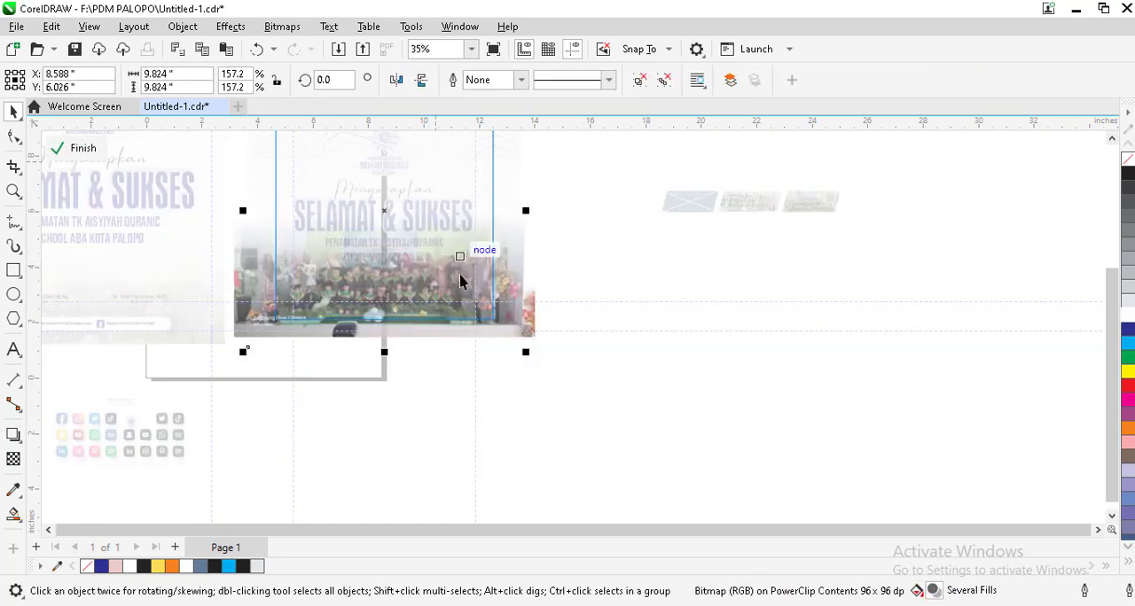
scroll(460, 277, down, 2)
click(500, 164)
click(496, 161)
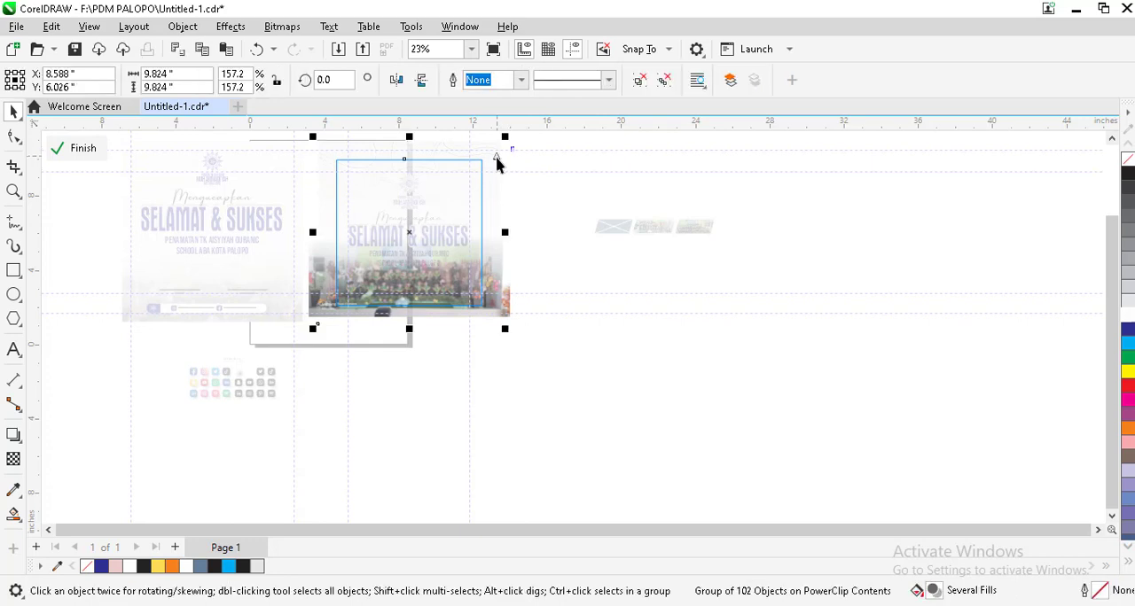
click(500, 180)
click(570, 365)
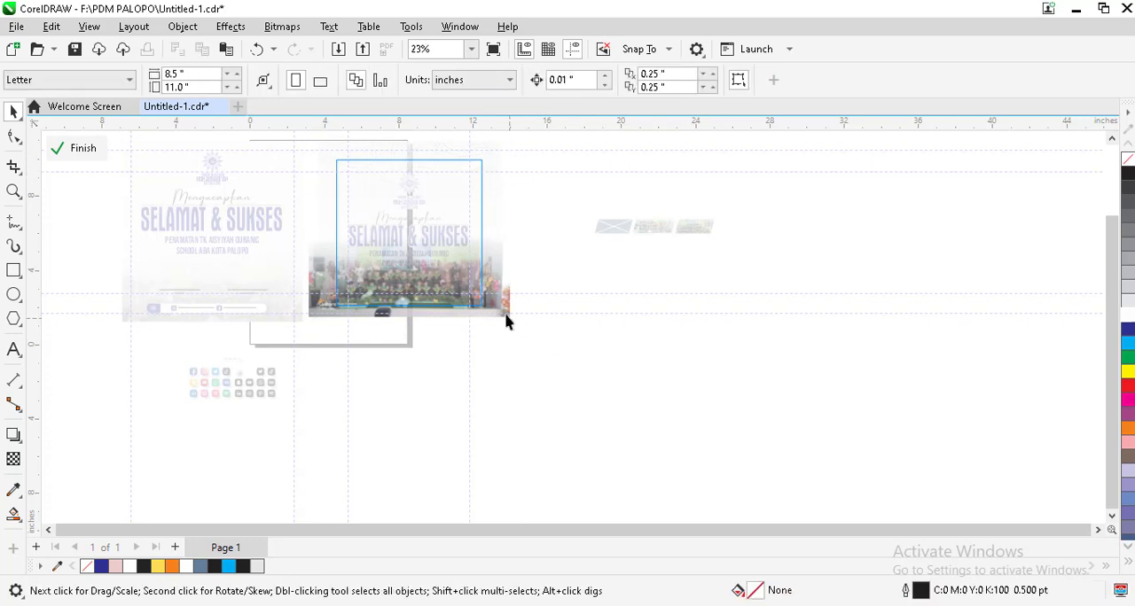
Step: Redraw the clipped photo's linear transparency over a longer distance, starting well below the poster, to make the photo fainter
click(497, 307)
drag(535, 210, 213, 416)
click(13, 459)
drag(402, 237, 396, 462)
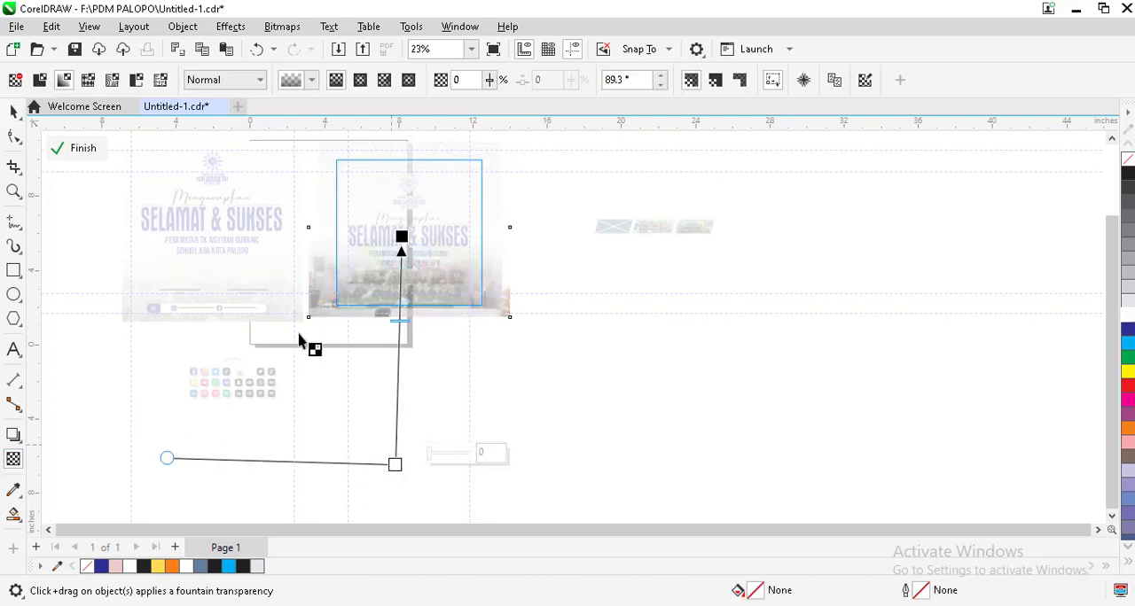
click(81, 149)
click(543, 362)
scroll(411, 291, up, 4)
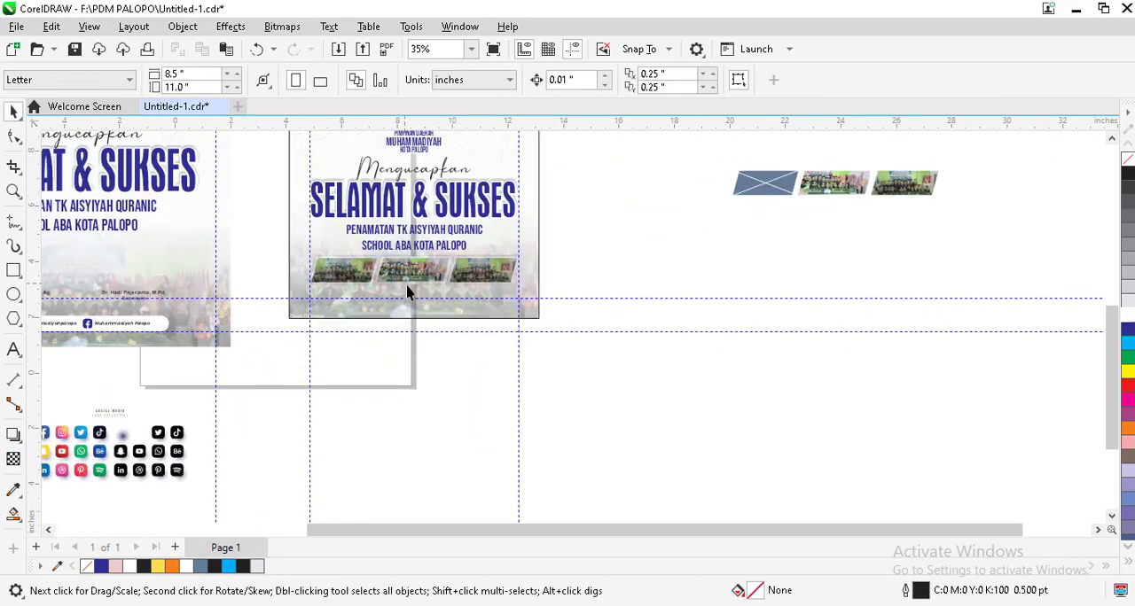
Step: Duplicate the original poster's social-media bar below the square poster's photo frames, scaled down to about 3.78 inches wide
scroll(476, 346, down, 2)
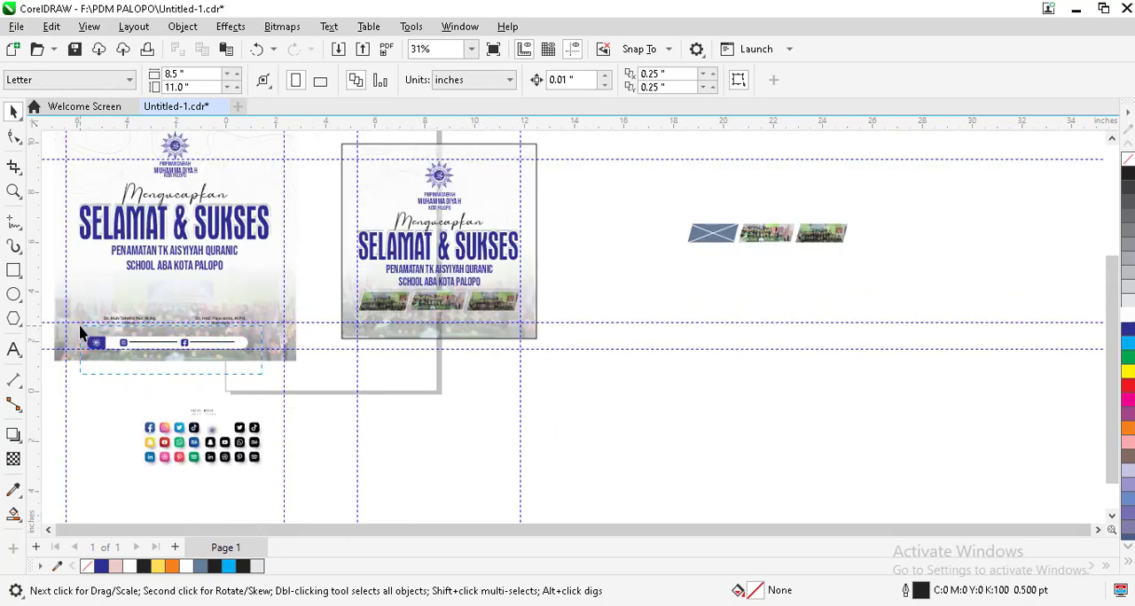
drag(89, 342, 431, 312)
scroll(430, 312, up, 4)
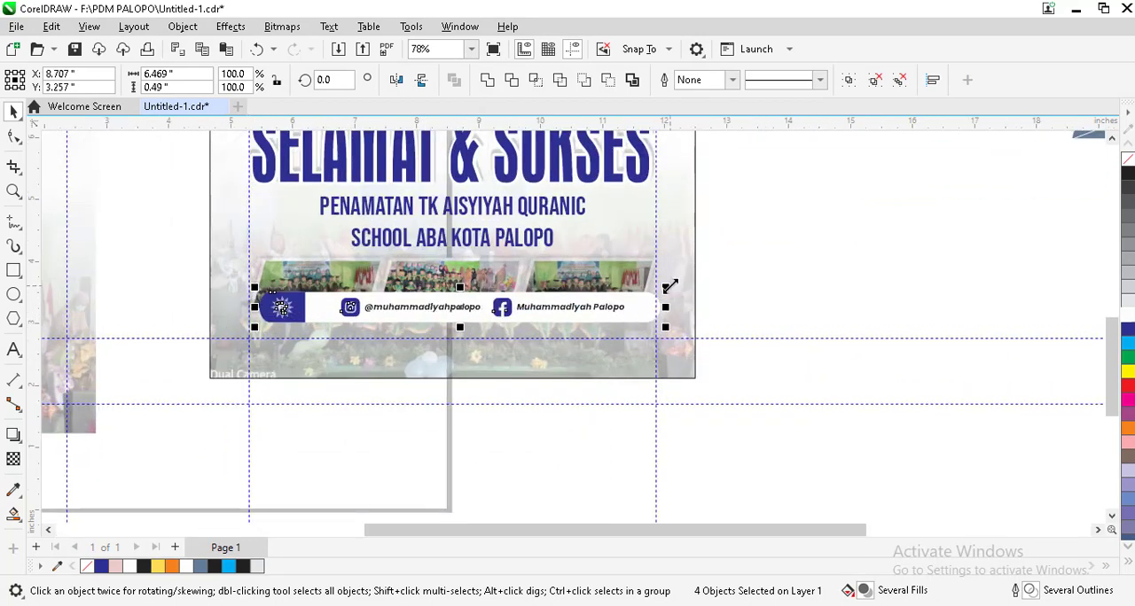
drag(668, 287, 502, 299)
scroll(399, 324, up, 1)
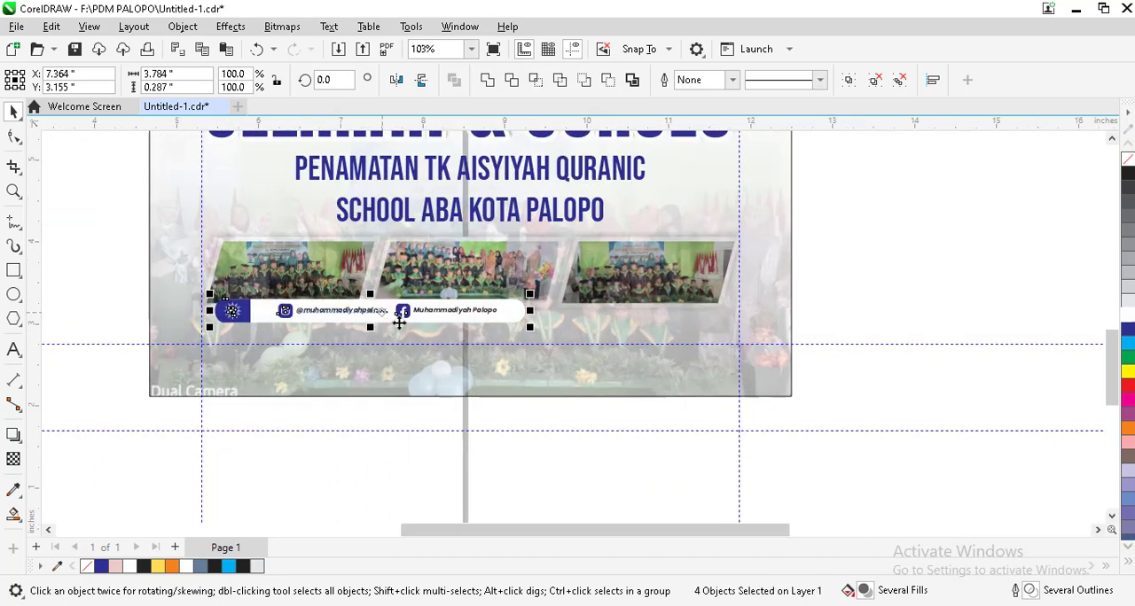
drag(399, 324, 465, 332)
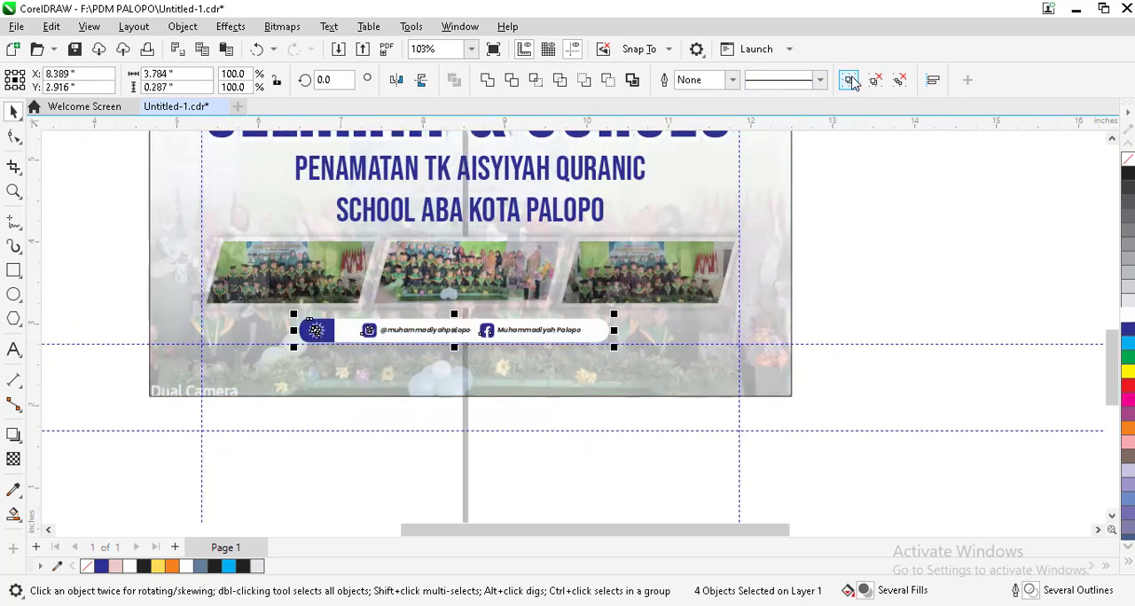
Step: Group the parts of the small social-media bar and center the group horizontally on the square poster frame
key(ctrl+g)
shift+click(511, 385)
key(c)
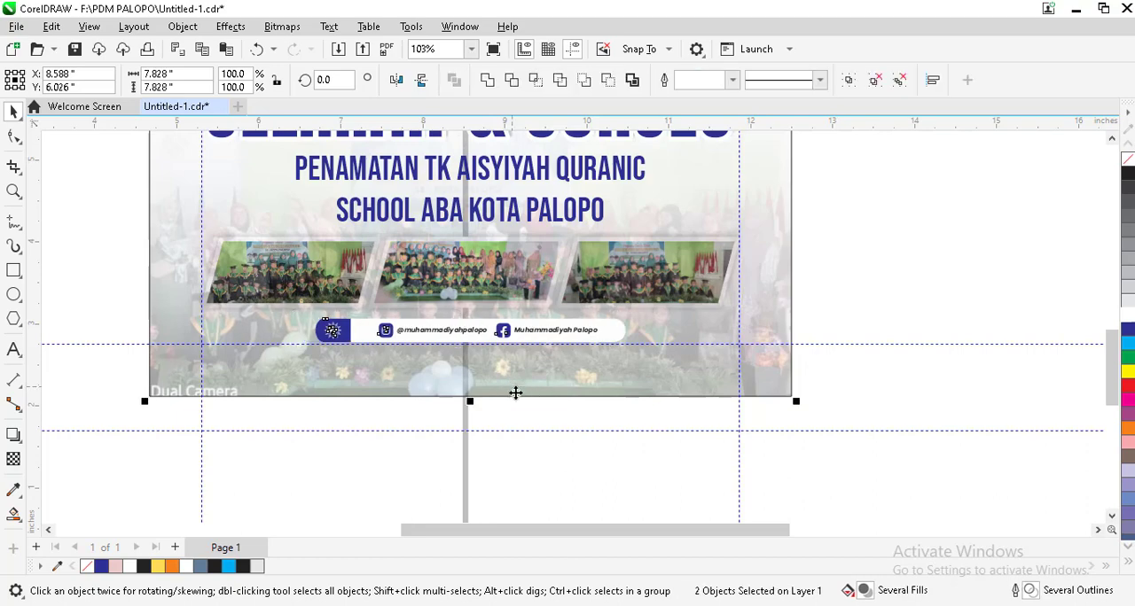
click(555, 482)
key(Escape)
Step: Examine the square poster's layout against the original, including the social-media bar and its spacing below the photo frames
scroll(505, 355, down, 5)
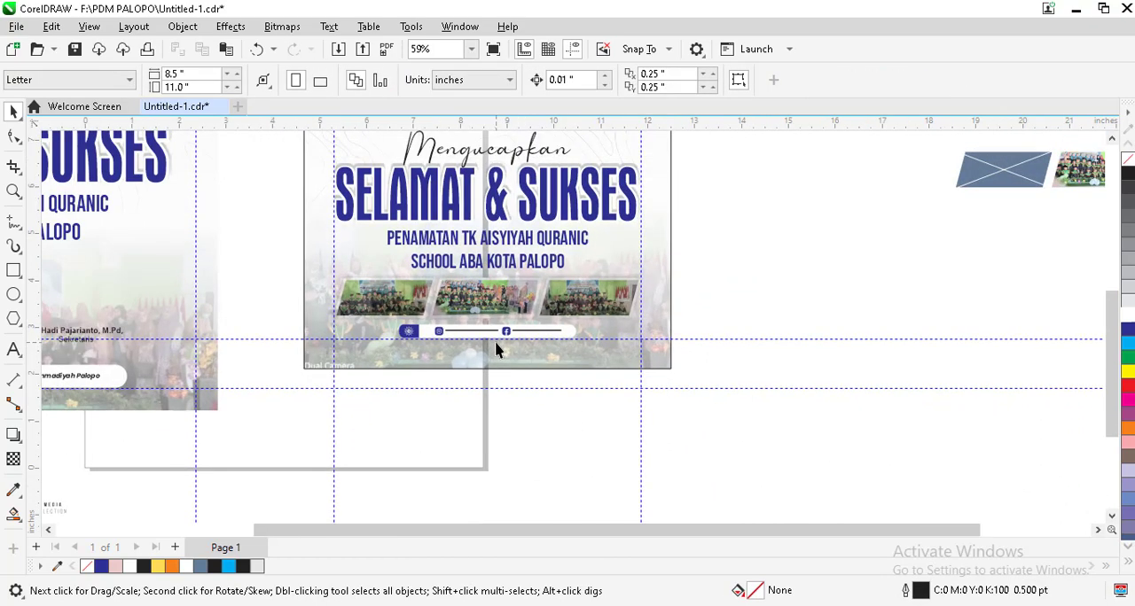
scroll(328, 431, down, 2)
scroll(319, 391, up, 3)
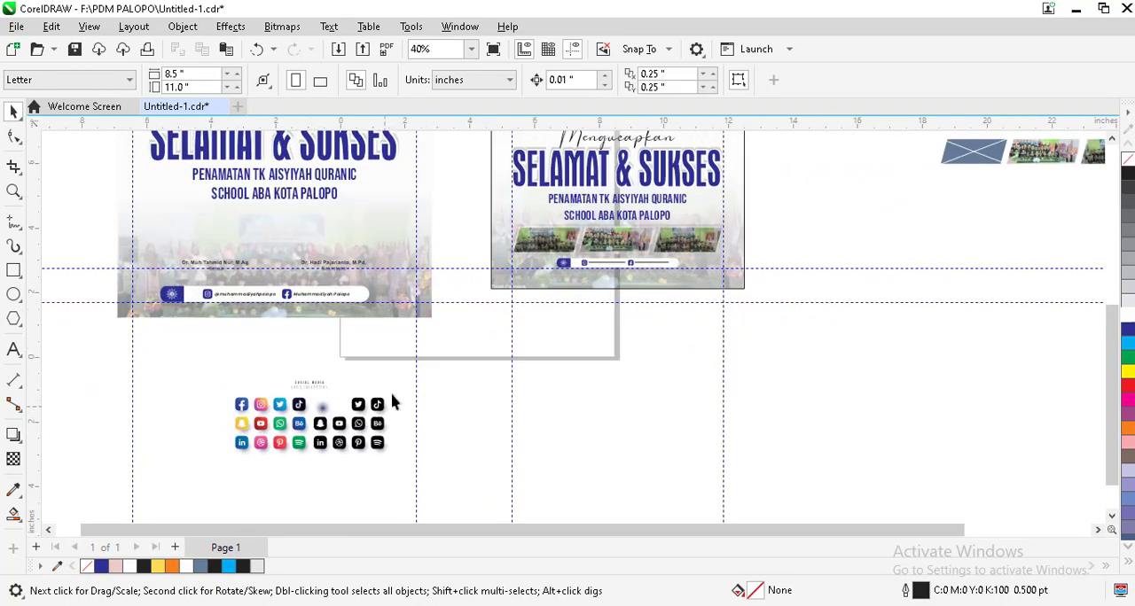
scroll(521, 299, up, 6)
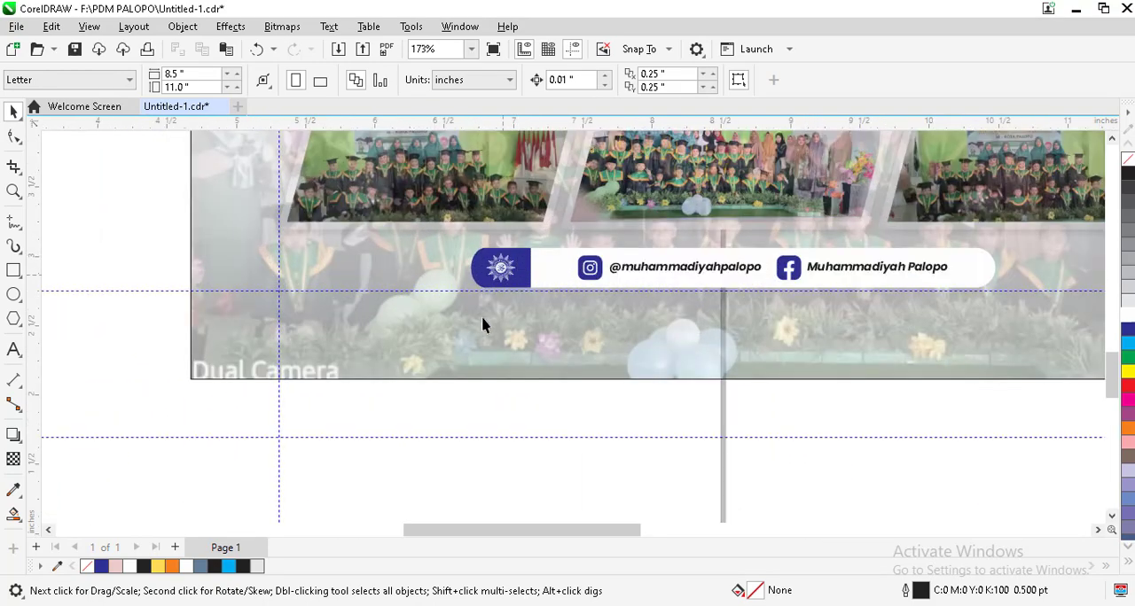
scroll(484, 322, down, 2)
scroll(446, 404, down, 4)
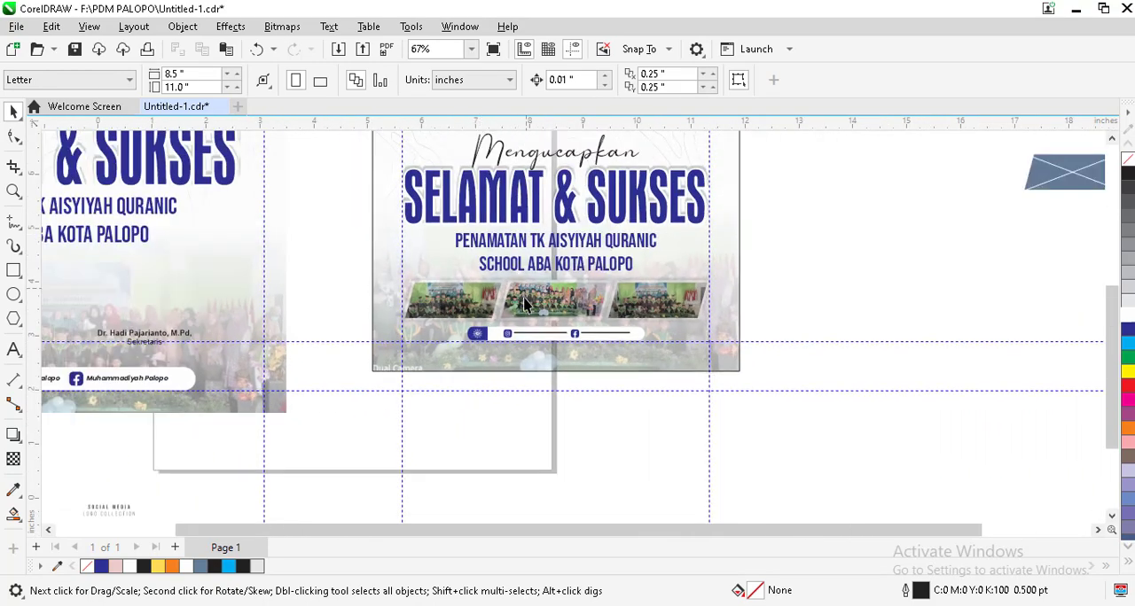
scroll(528, 290, down, 2)
scroll(510, 191, up, 2)
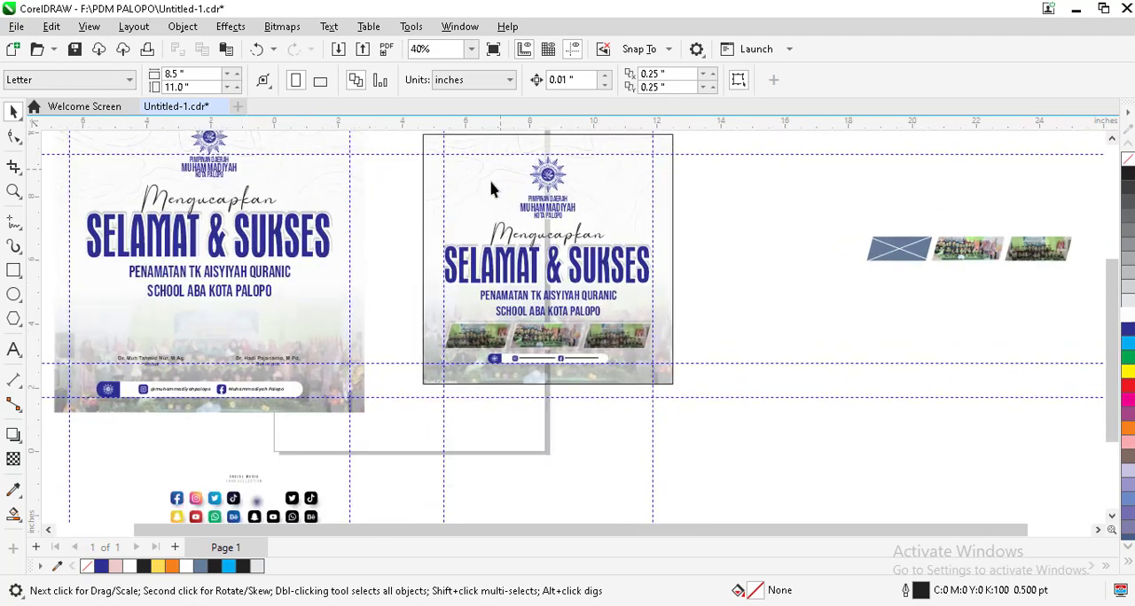
scroll(490, 169, down, 1)
scroll(488, 157, up, 2)
Step: Select the square poster frame
click(489, 157)
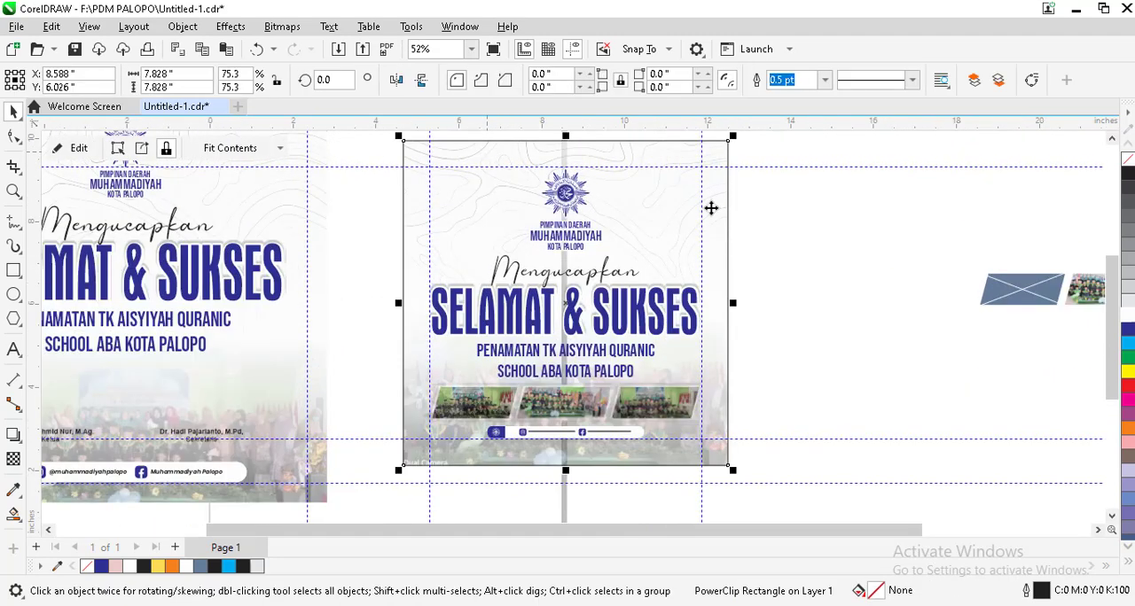